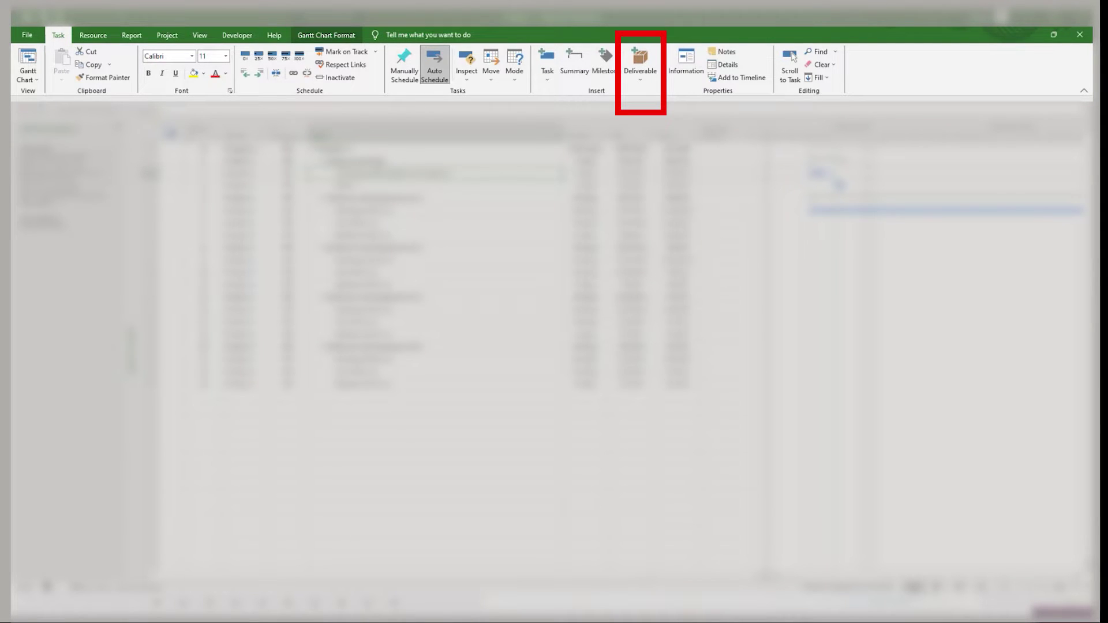
# - Close the list of deliverables and create a deliverable from the task "Creating Deliverable for Project 2" under Doing something
pyautogui.click(641, 81)
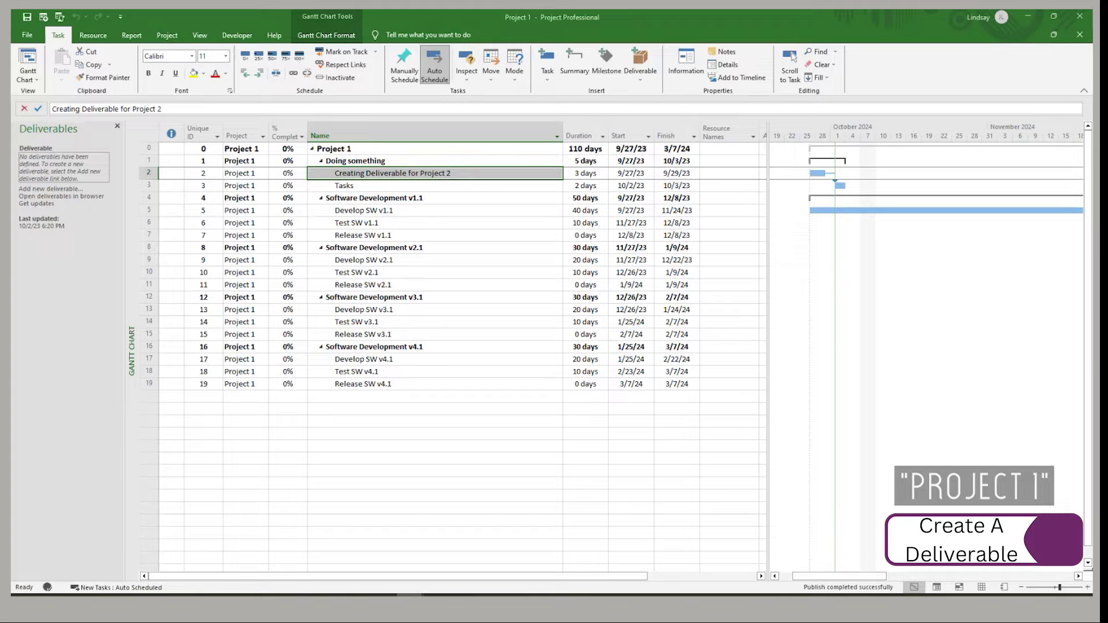
pyautogui.click(342, 174)
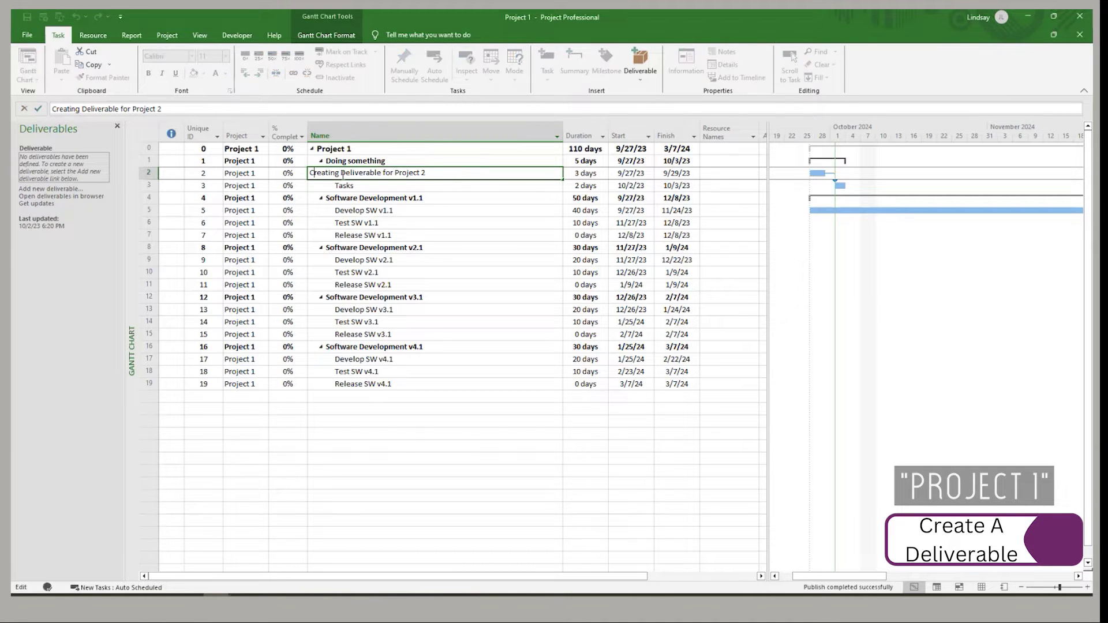
pyautogui.click(118, 127)
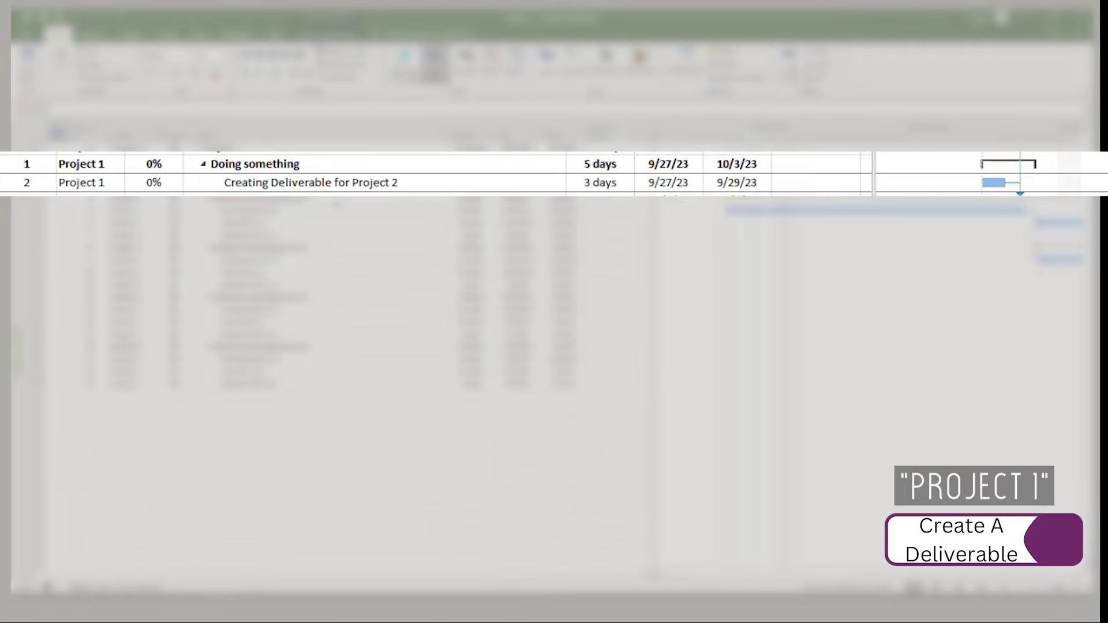
pyautogui.click(426, 185)
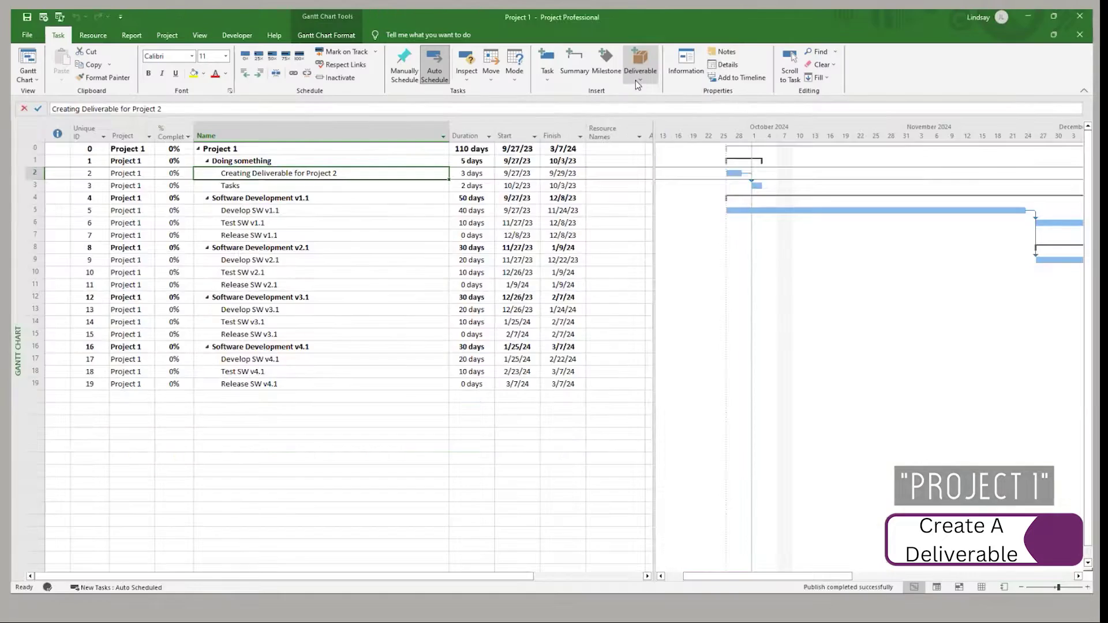
pyautogui.click(635, 80)
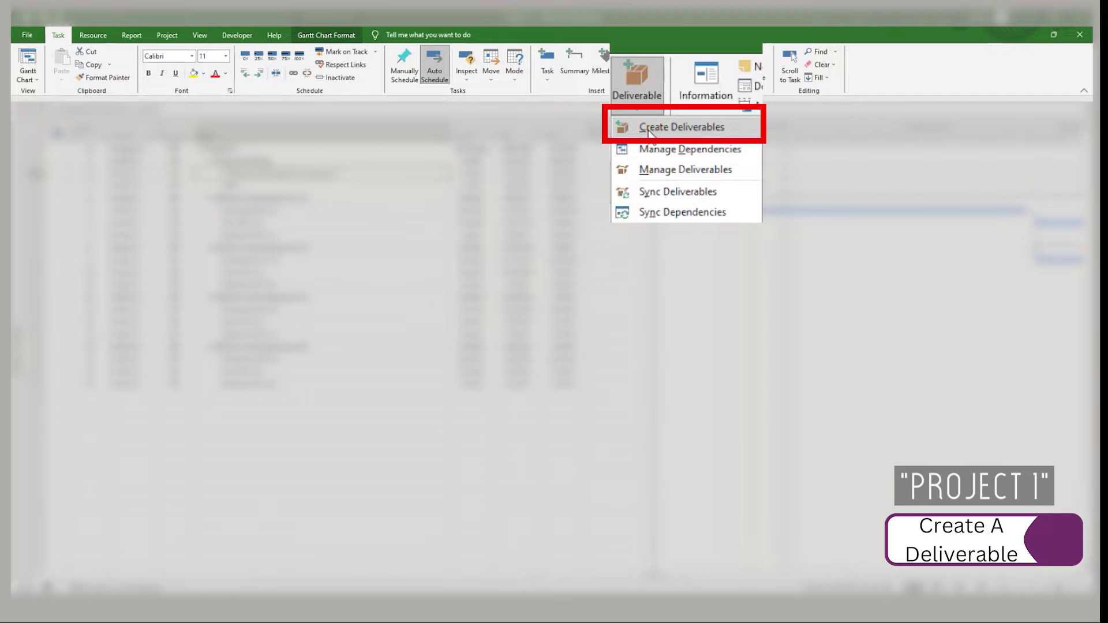
pyautogui.click(637, 119)
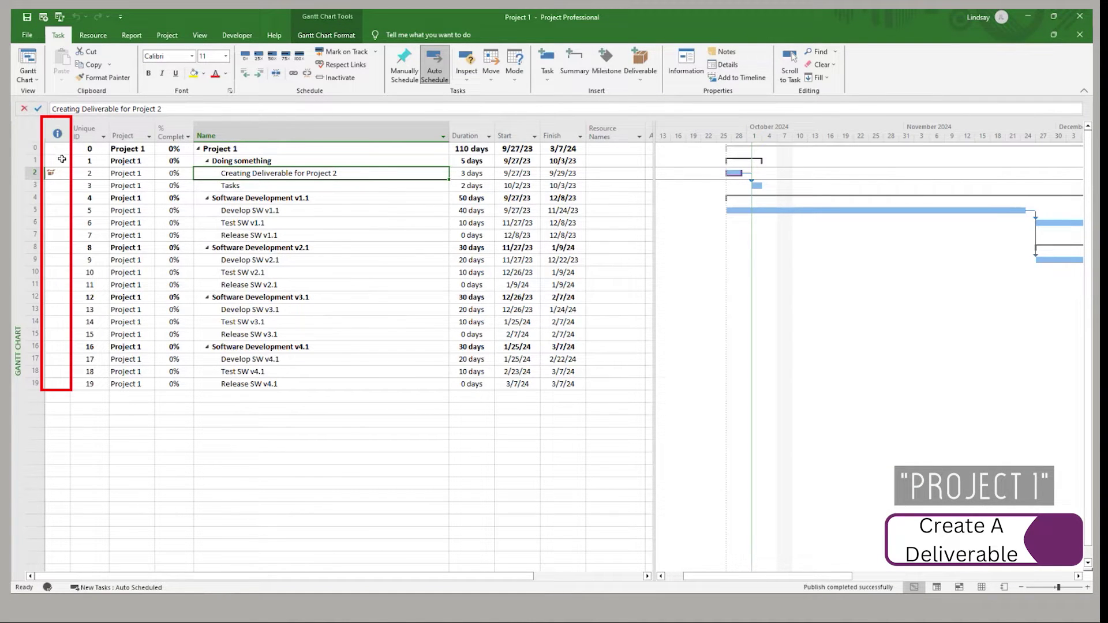
pyautogui.moveTo(62, 169)
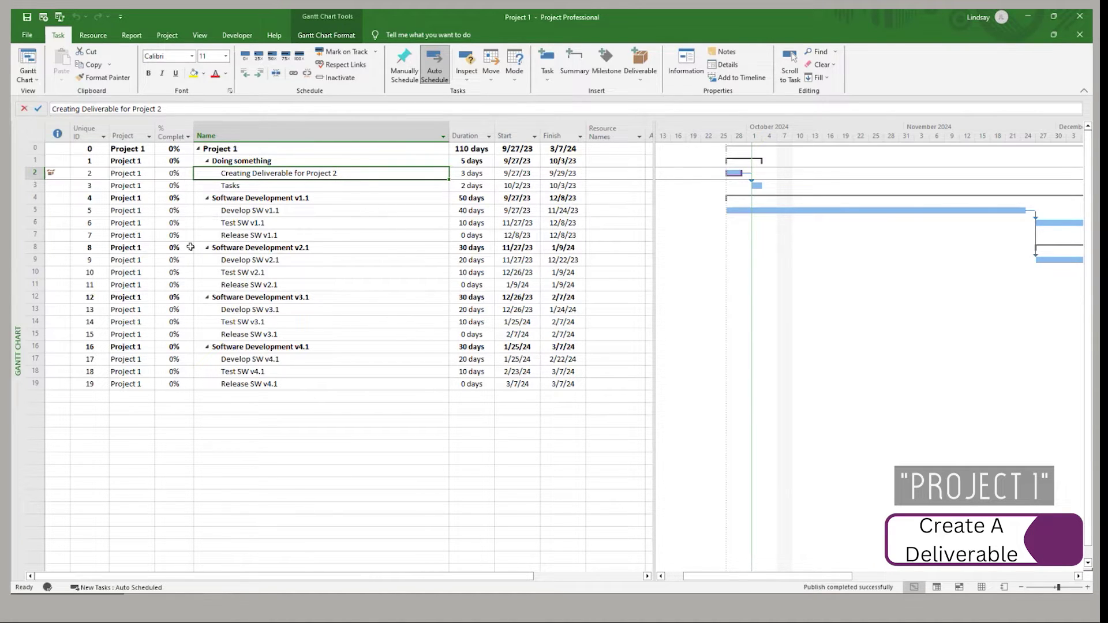
# - Create a deliverable from the Release SW v1.1 milestone under Software Development v1.1
pyautogui.click(204, 236)
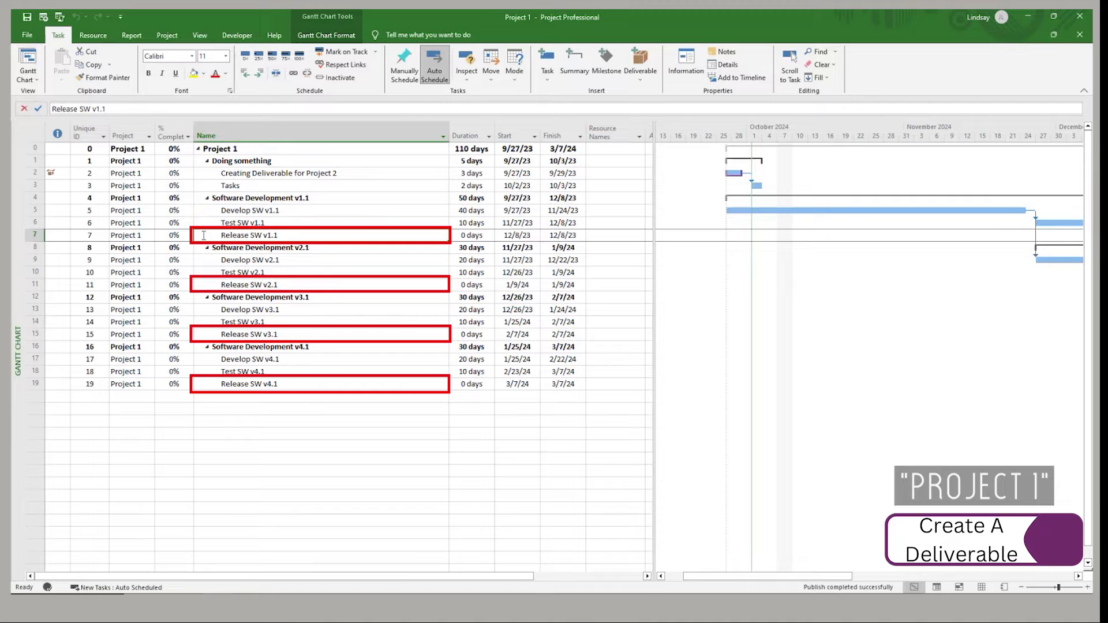
pyautogui.click(635, 81)
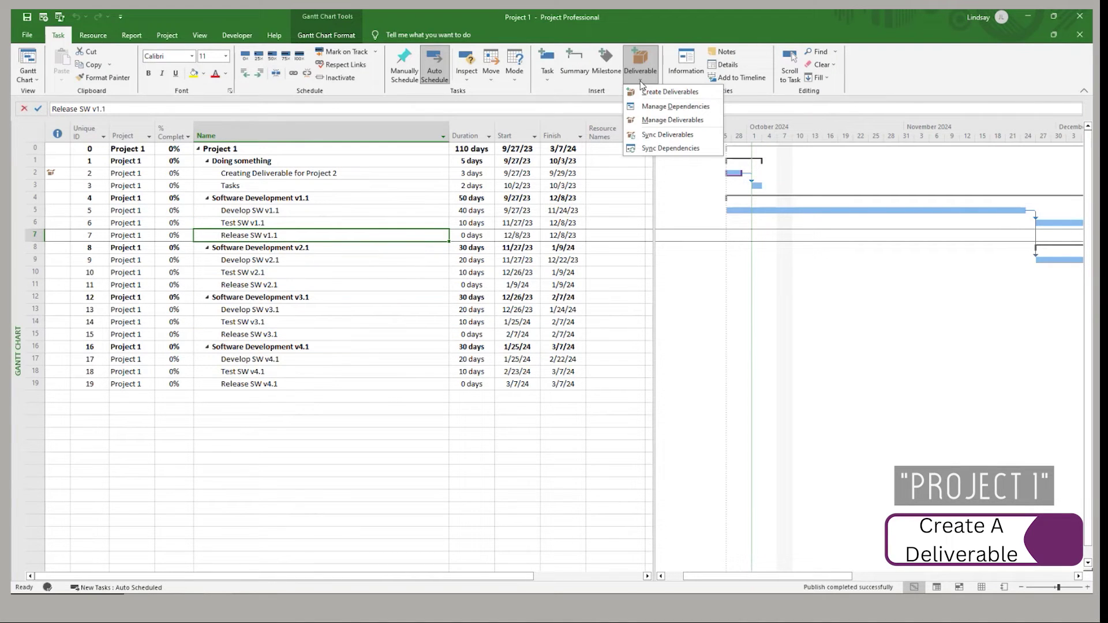
pyautogui.click(646, 93)
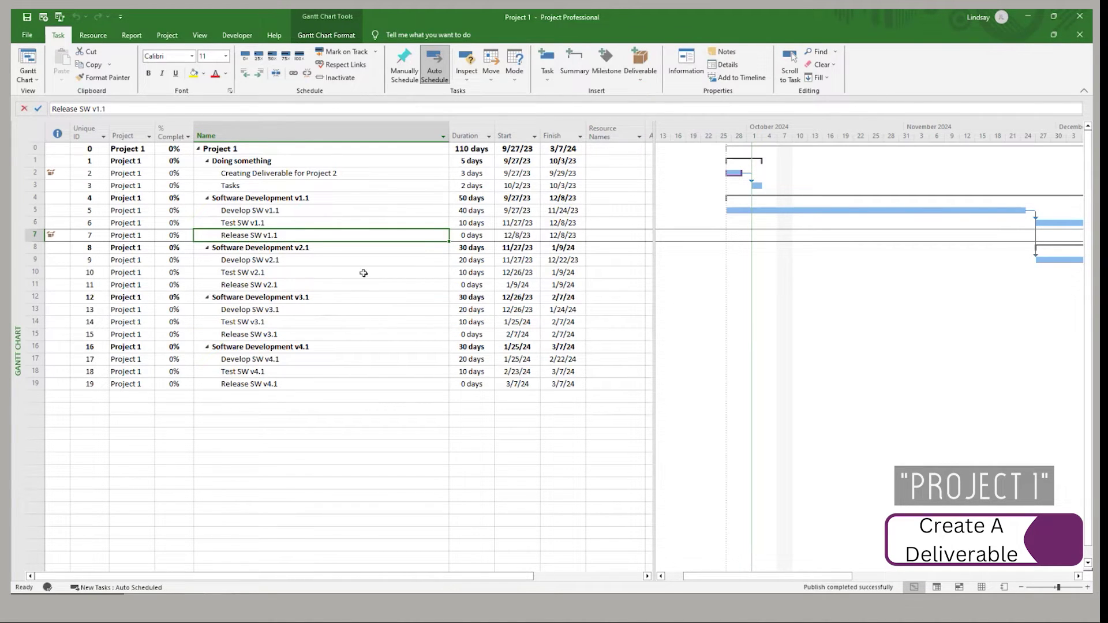
# - Open deliverable management and add a new deliverable linked to the Release SW v2.1 task
pyautogui.click(639, 64)
pyautogui.click(656, 118)
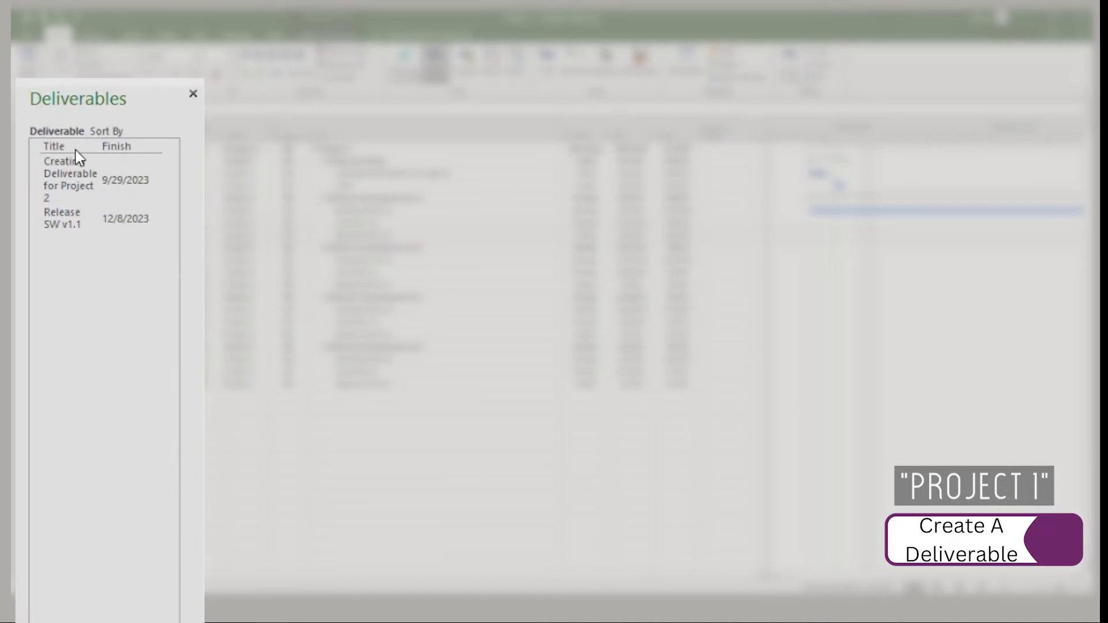
pyautogui.moveTo(74, 215)
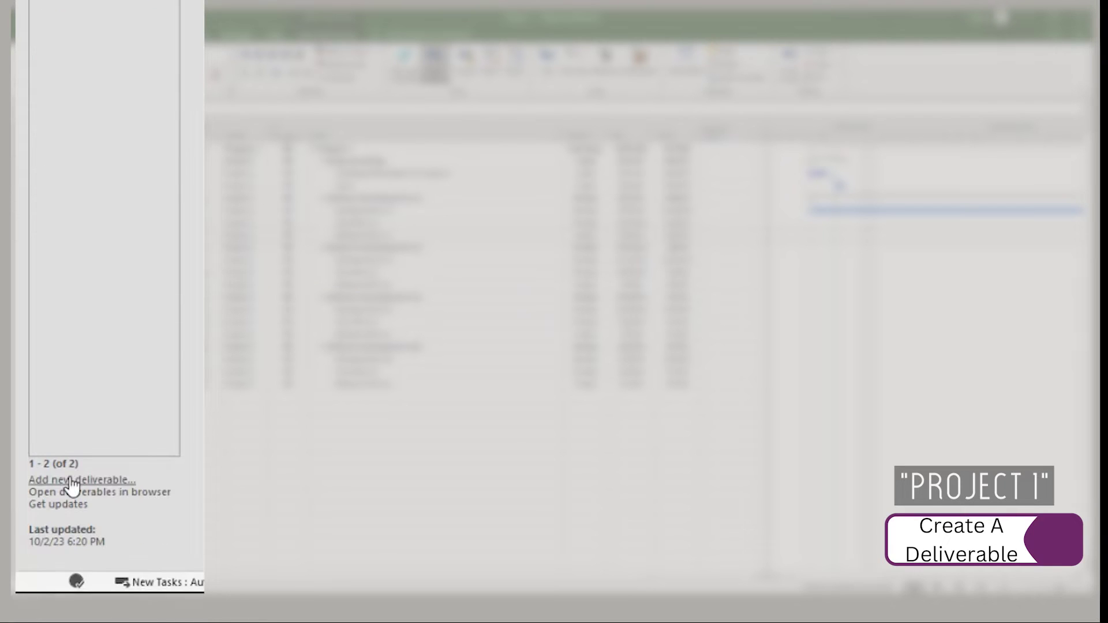
pyautogui.click(71, 480)
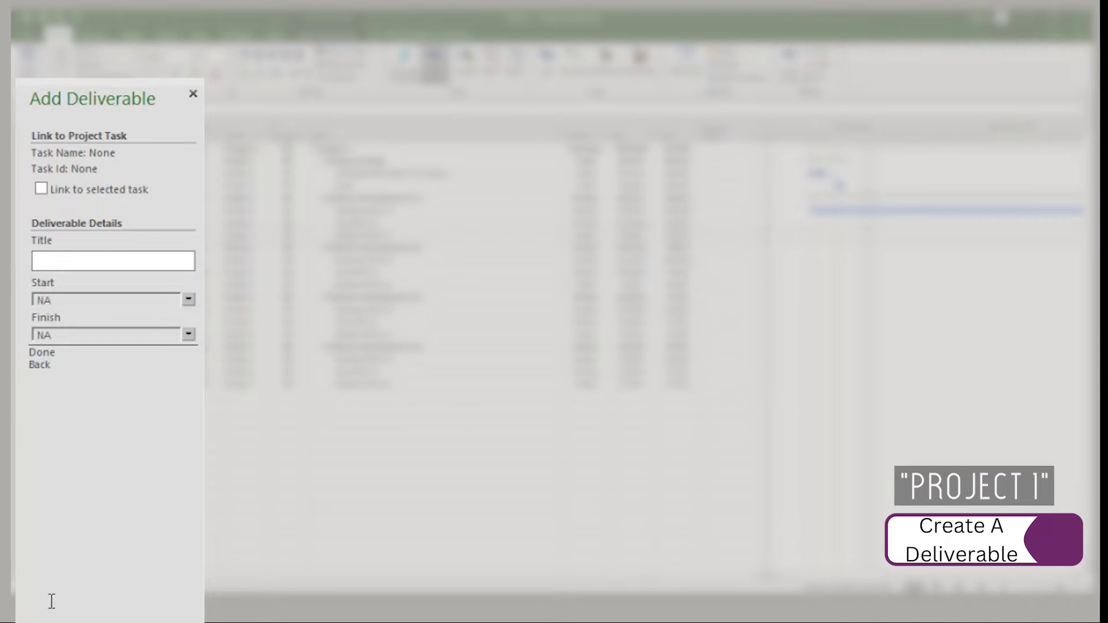
pyautogui.click(40, 189)
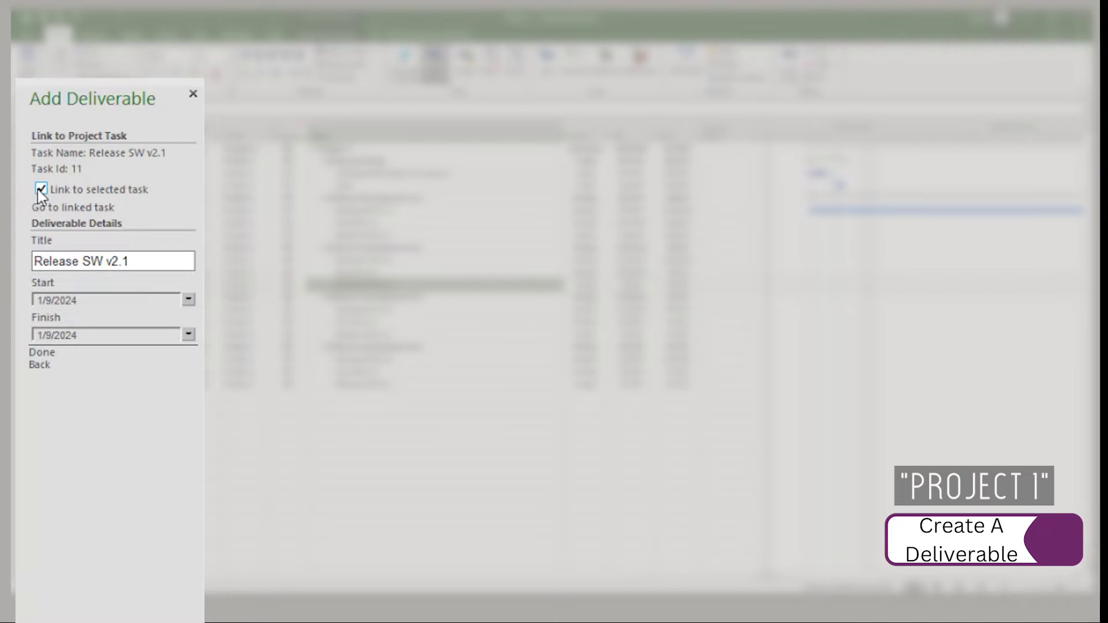
pyautogui.click(41, 353)
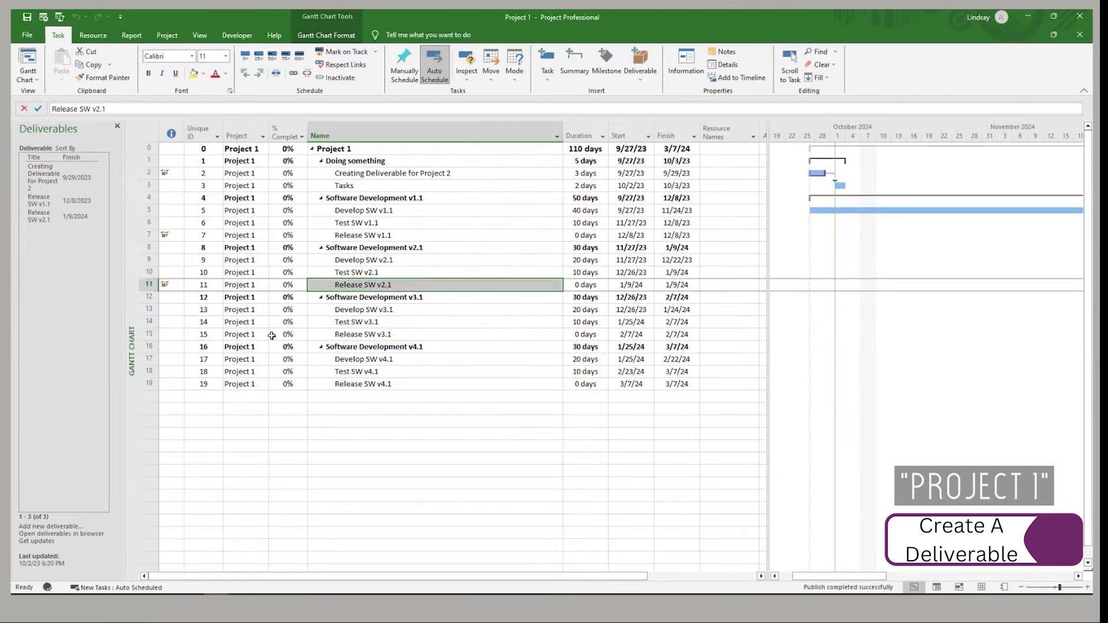
# - Create deliverables from the Release SW v3.1 and Release SW v4.1 tasks
pyautogui.click(324, 335)
pyautogui.click(640, 75)
pyautogui.click(663, 106)
pyautogui.click(447, 384)
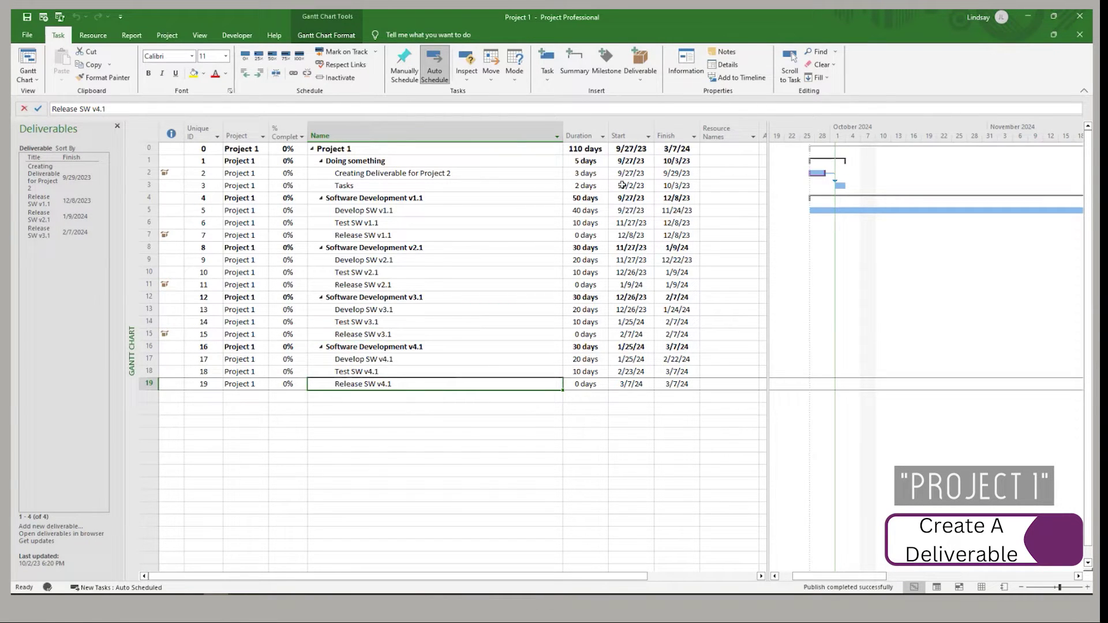
pyautogui.click(640, 74)
pyautogui.click(669, 92)
# - Examine the Gantt bar styles for Deliverable Start and Deliverable Duration, including their shape, color and date range settings
pyautogui.moveTo(767, 317); pyautogui.dragTo(707, 317)
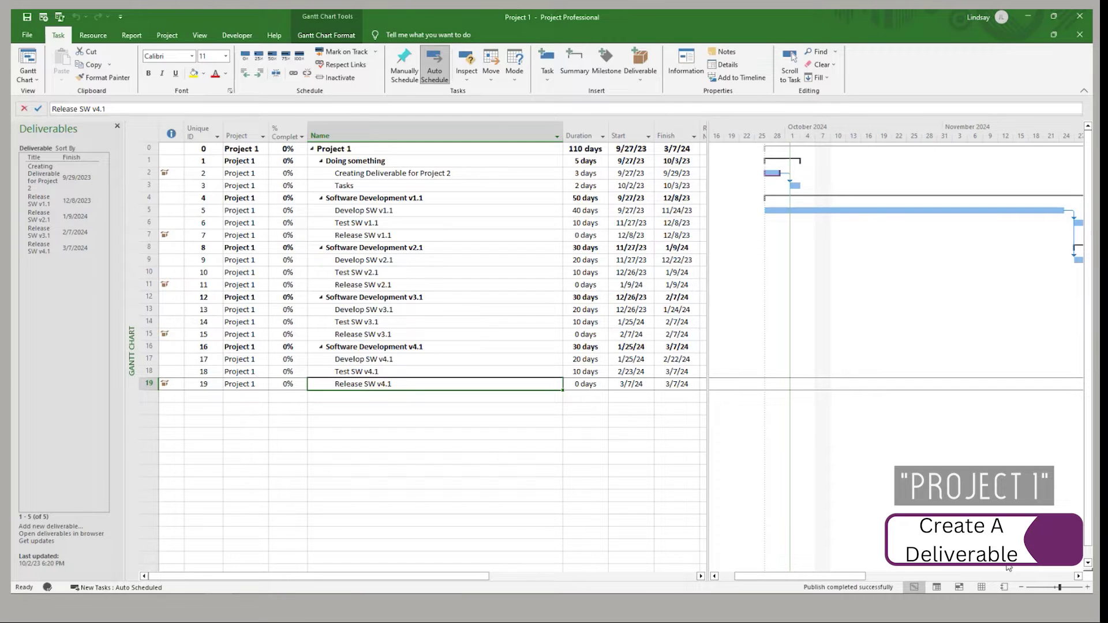
pyautogui.click(1078, 576)
pyautogui.click(1077, 575)
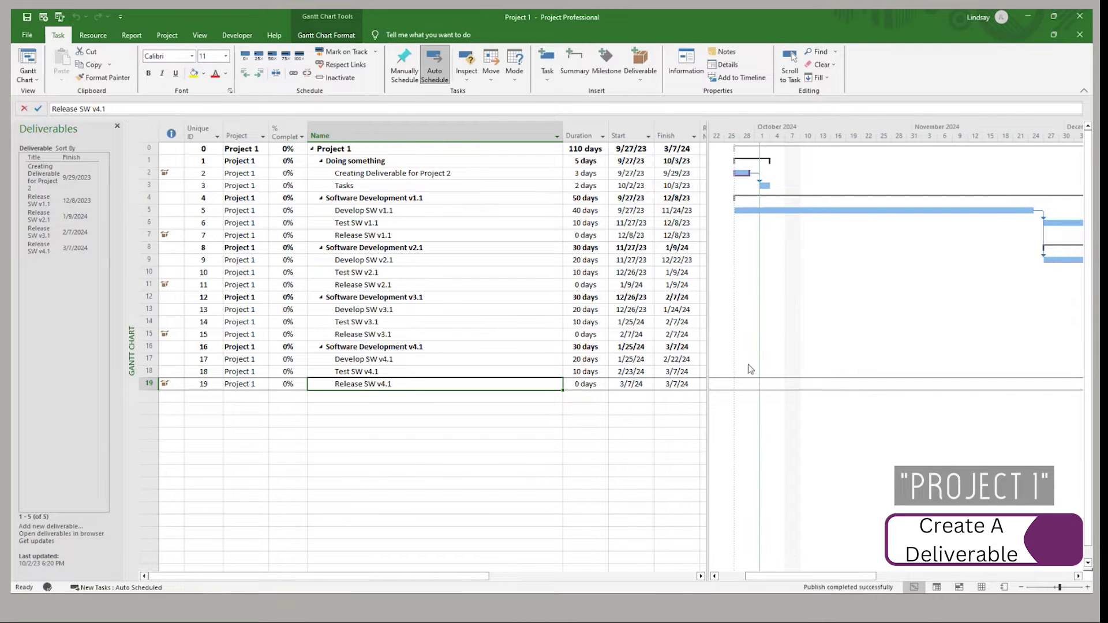
pyautogui.moveTo(708, 353); pyautogui.dragTo(468, 352)
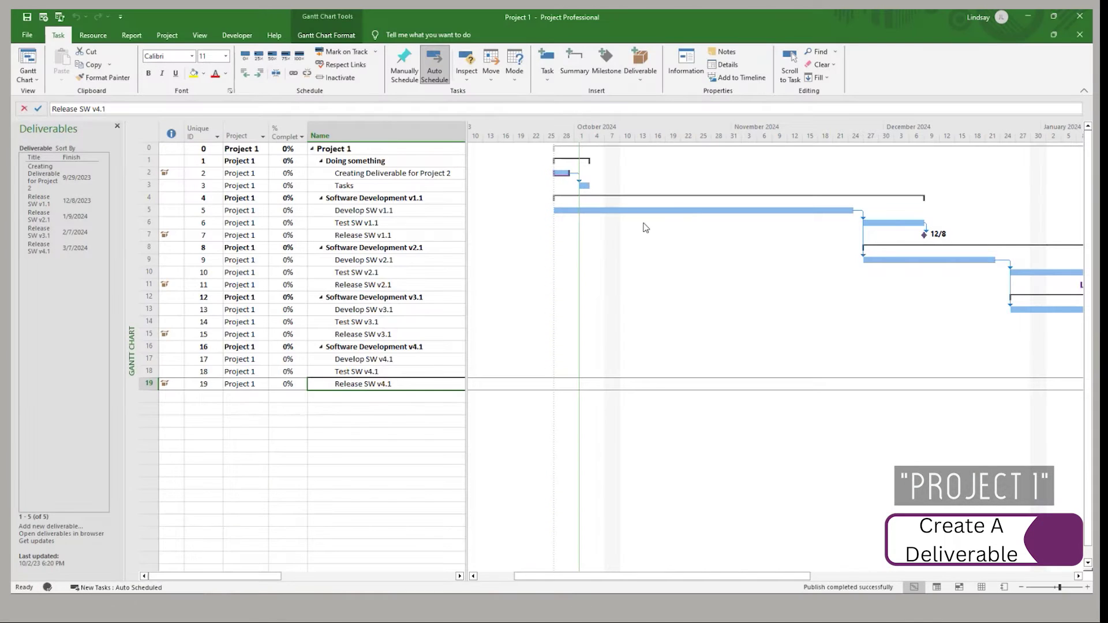
pyautogui.rightClick(648, 242)
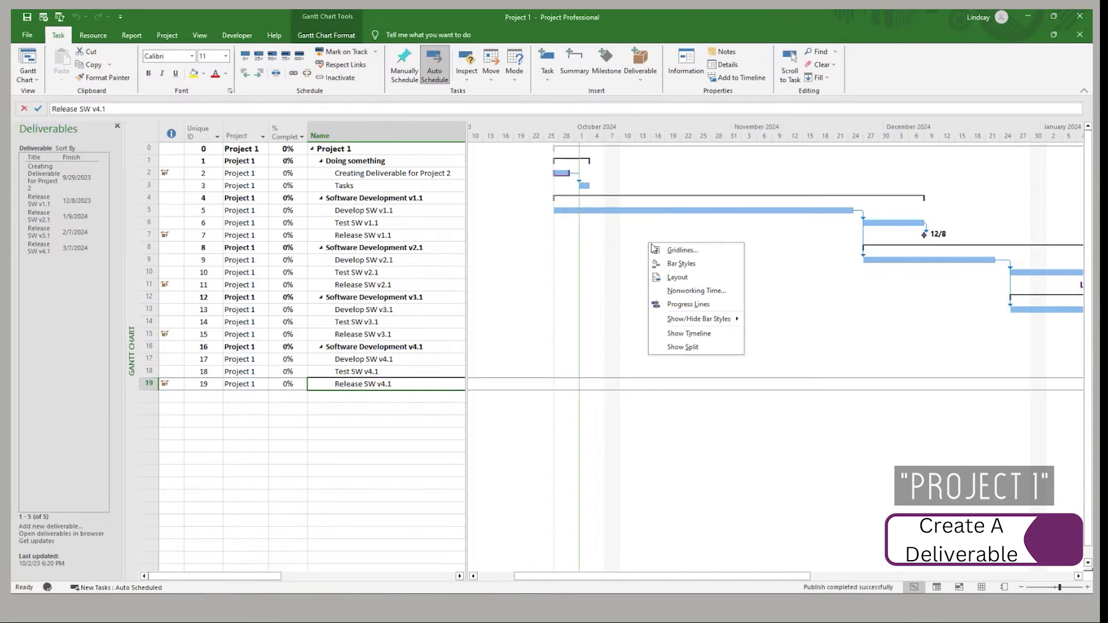
pyautogui.click(684, 264)
pyautogui.doubleClick(708, 260)
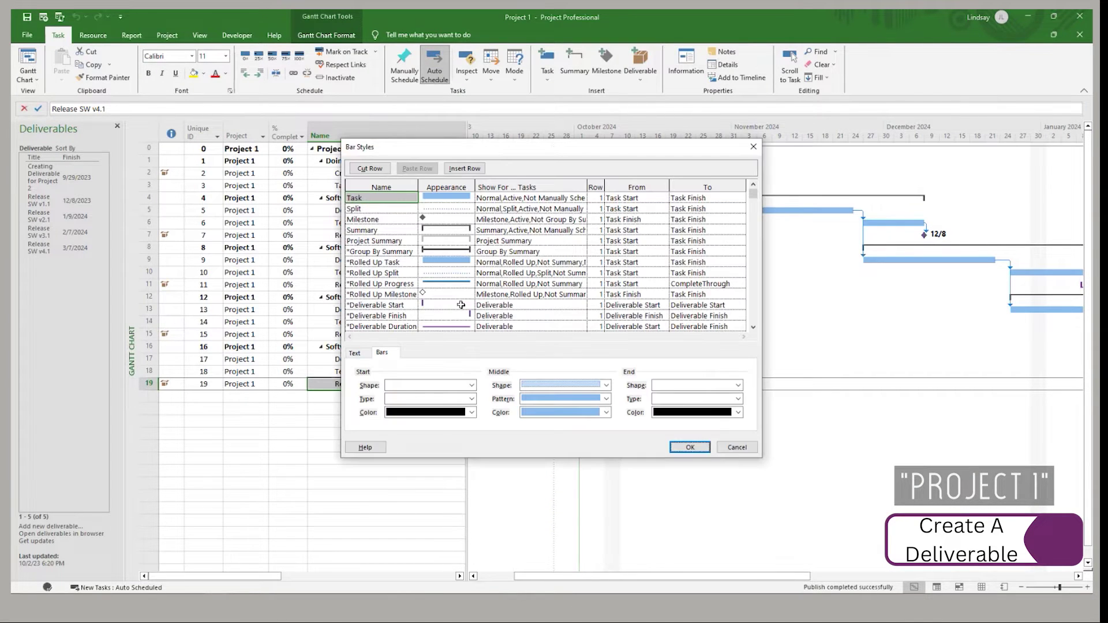
pyautogui.click(373, 306)
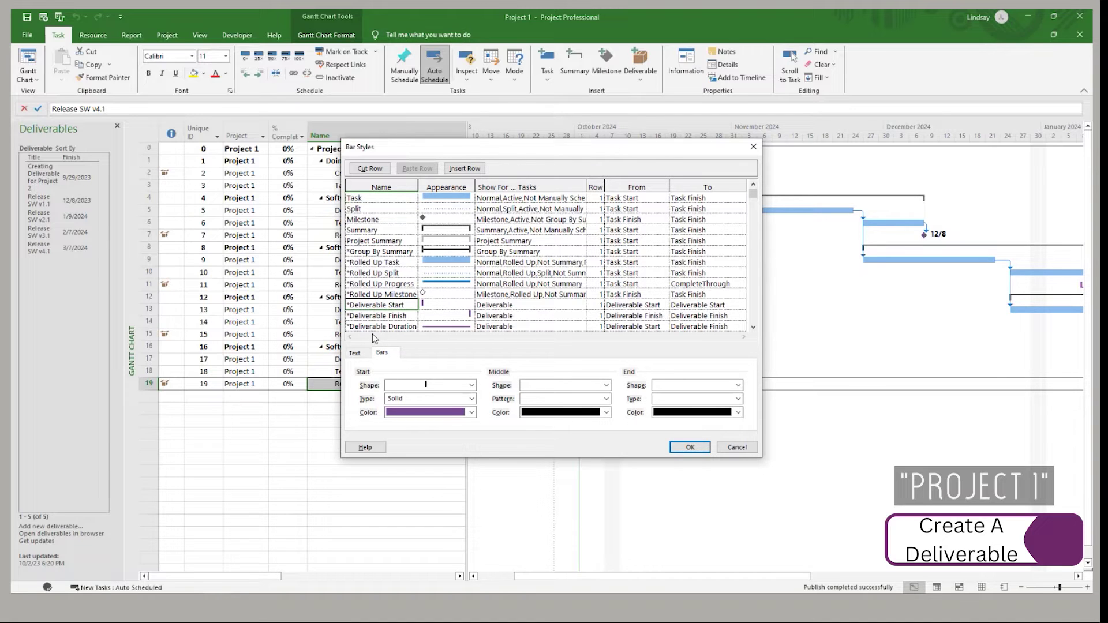
pyautogui.click(374, 326)
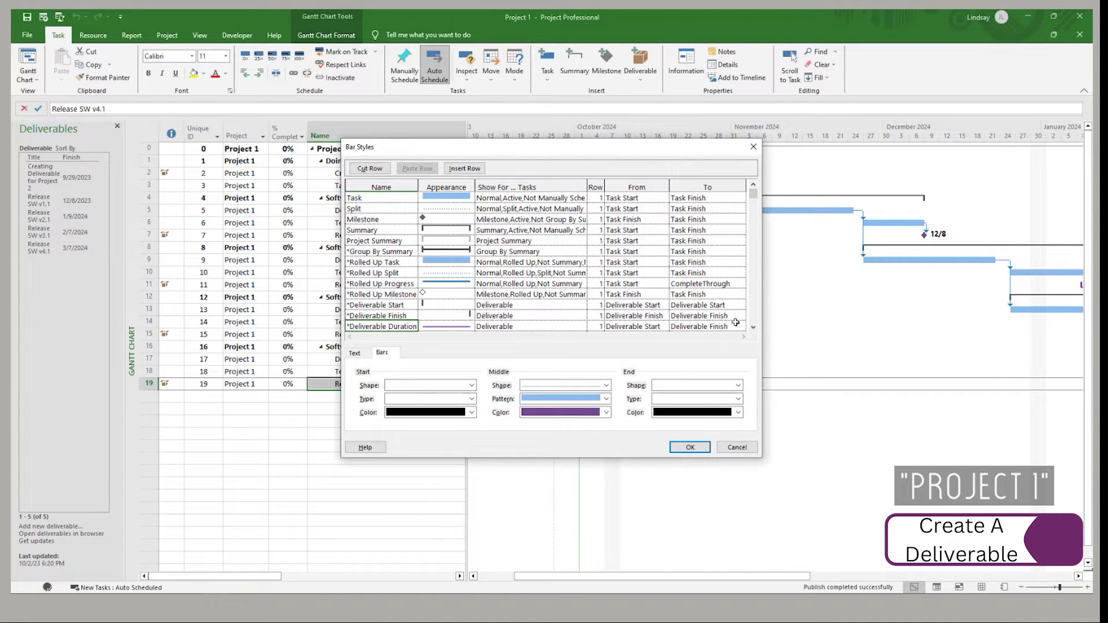
pyautogui.click(448, 327)
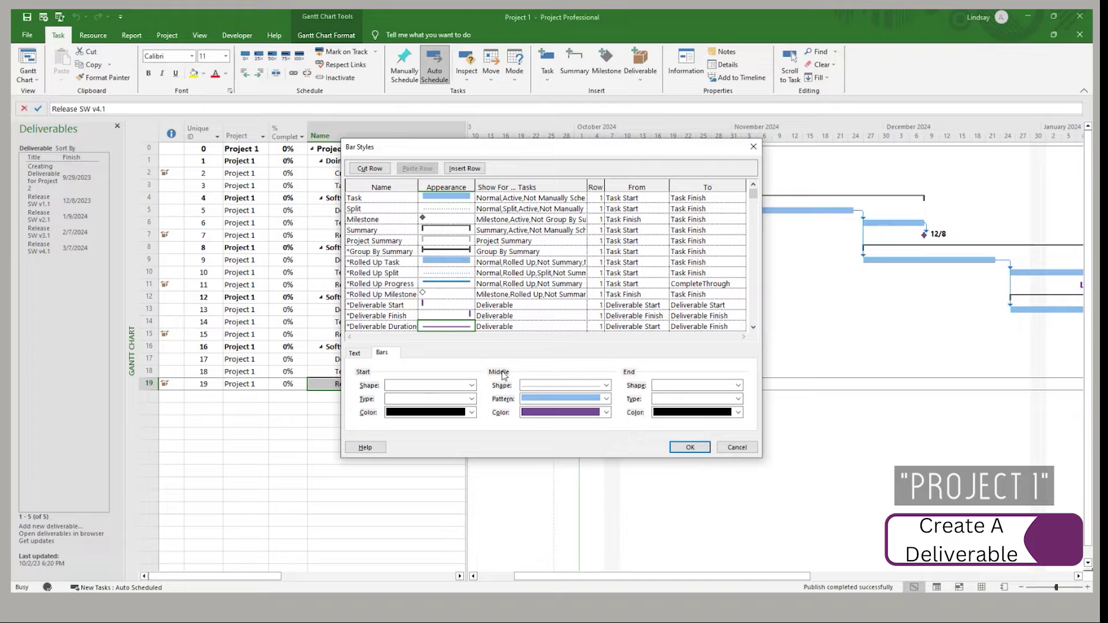
pyautogui.click(728, 451)
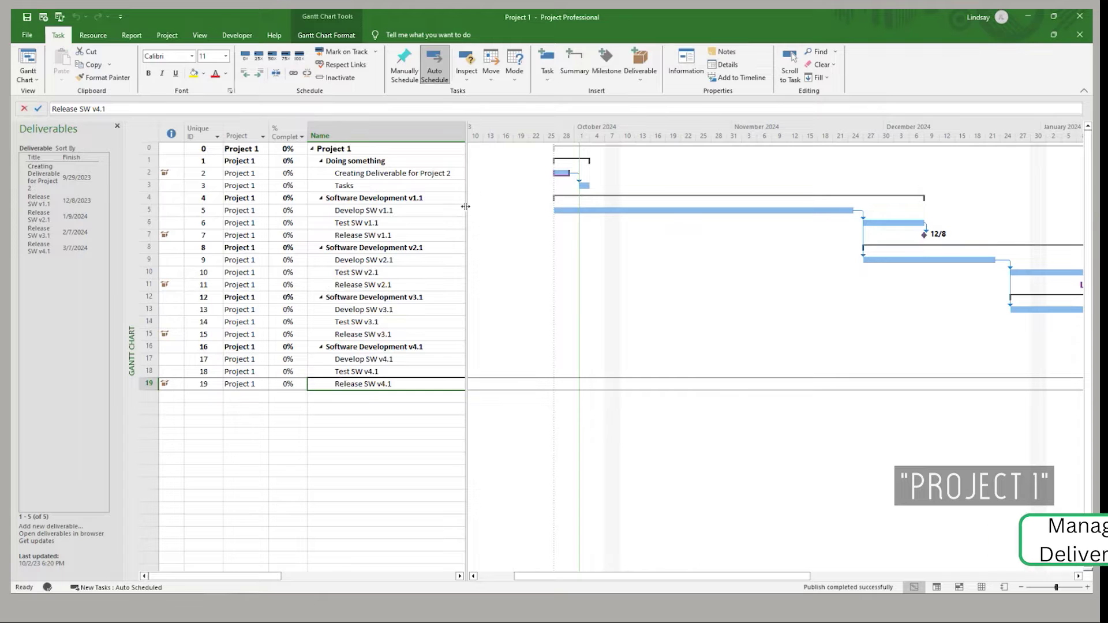
# - Set the duration of the Develop SW v1.1 task to 20 days
pyautogui.moveTo(467, 210); pyautogui.dragTo(716, 205)
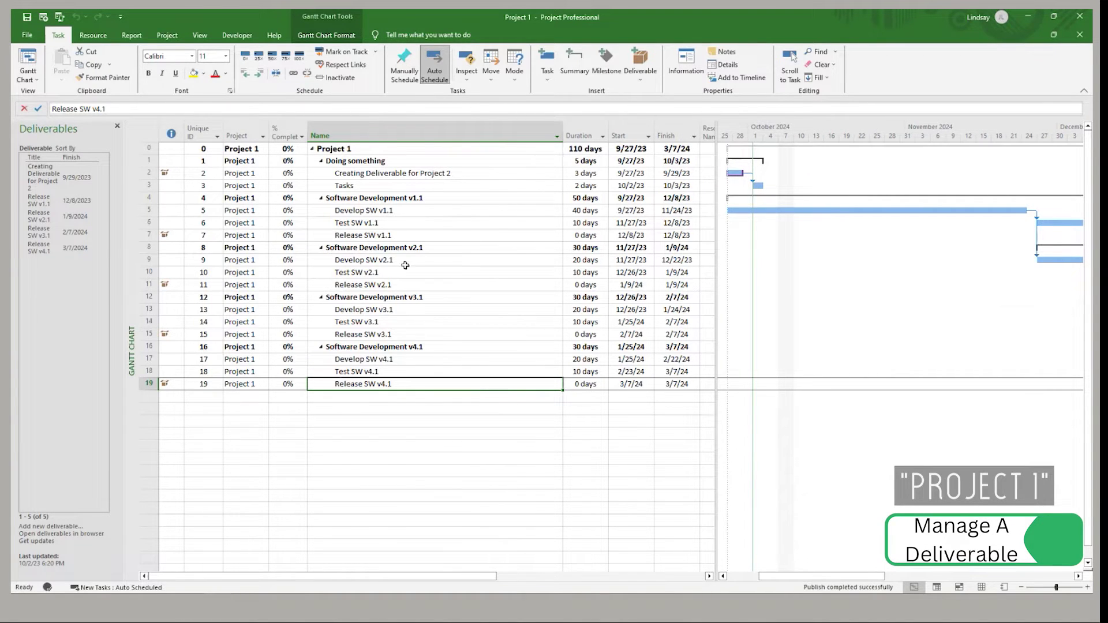
pyautogui.click(477, 208)
pyautogui.click(595, 211)
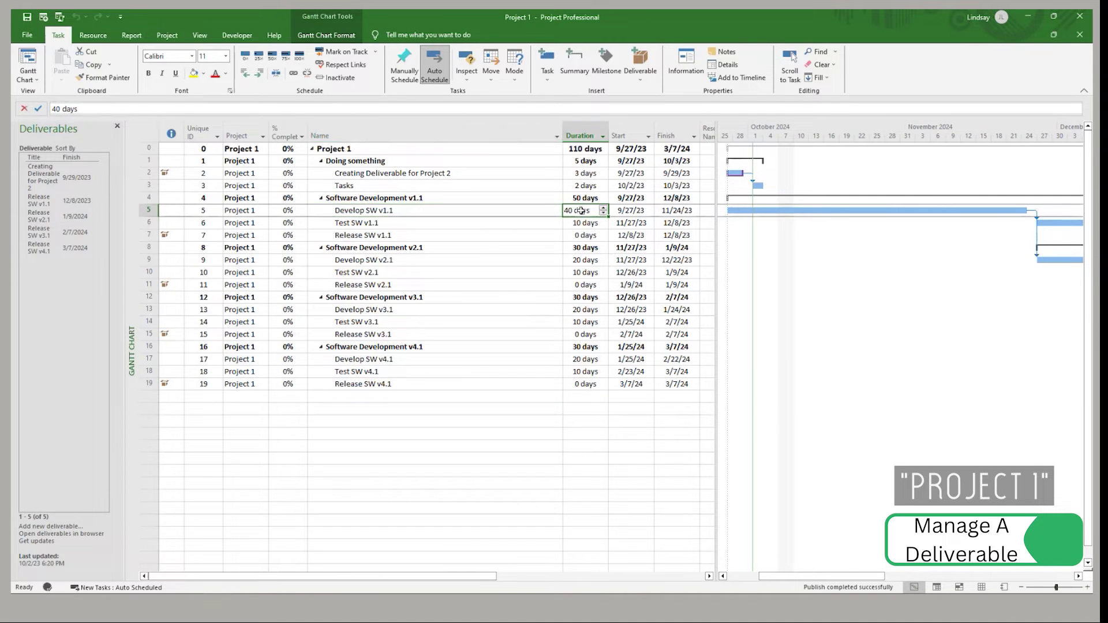
pyautogui.write('20')
pyautogui.press('Return')
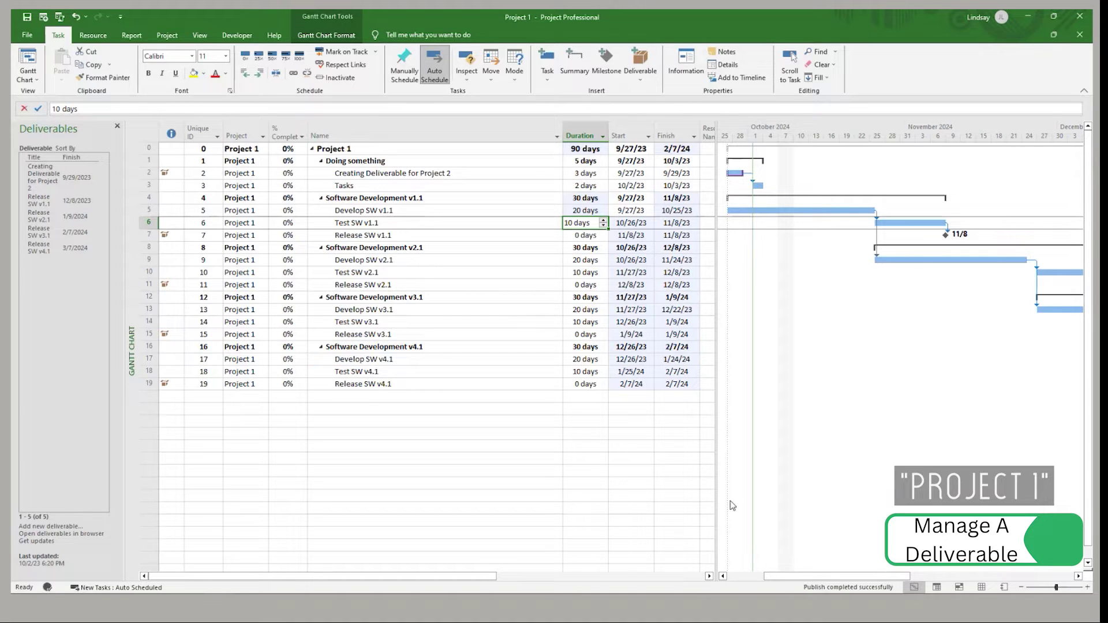
# - Synchronize the Release SW v1.1 deliverable with the rescheduled dates of its task
pyautogui.moveTo(716, 552); pyautogui.dragTo(488, 553)
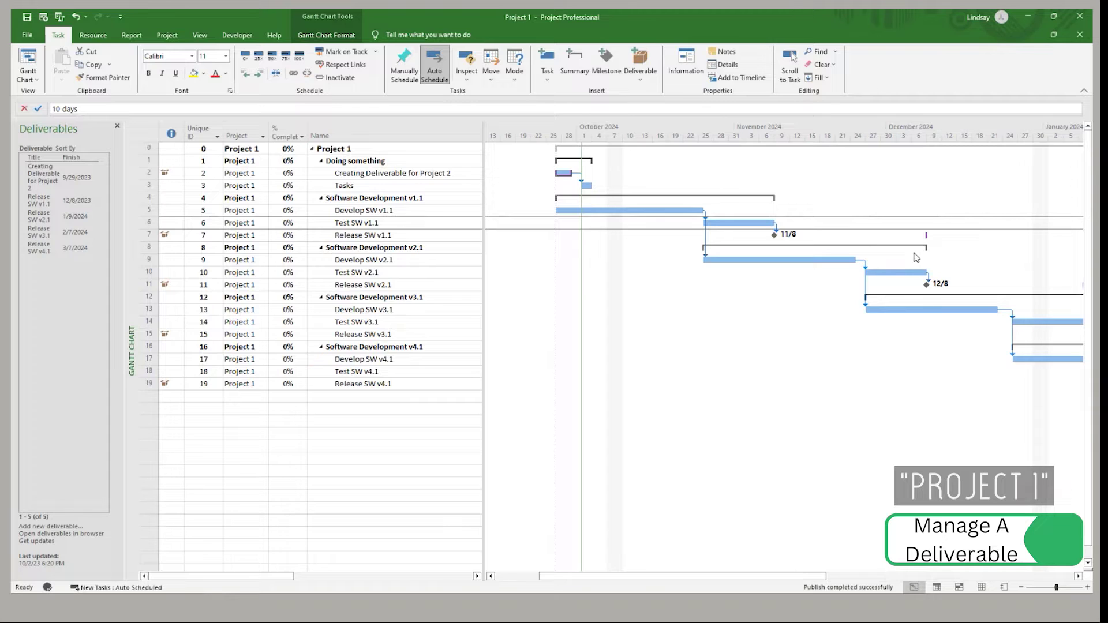
pyautogui.moveTo(785, 582); pyautogui.dragTo(870, 576)
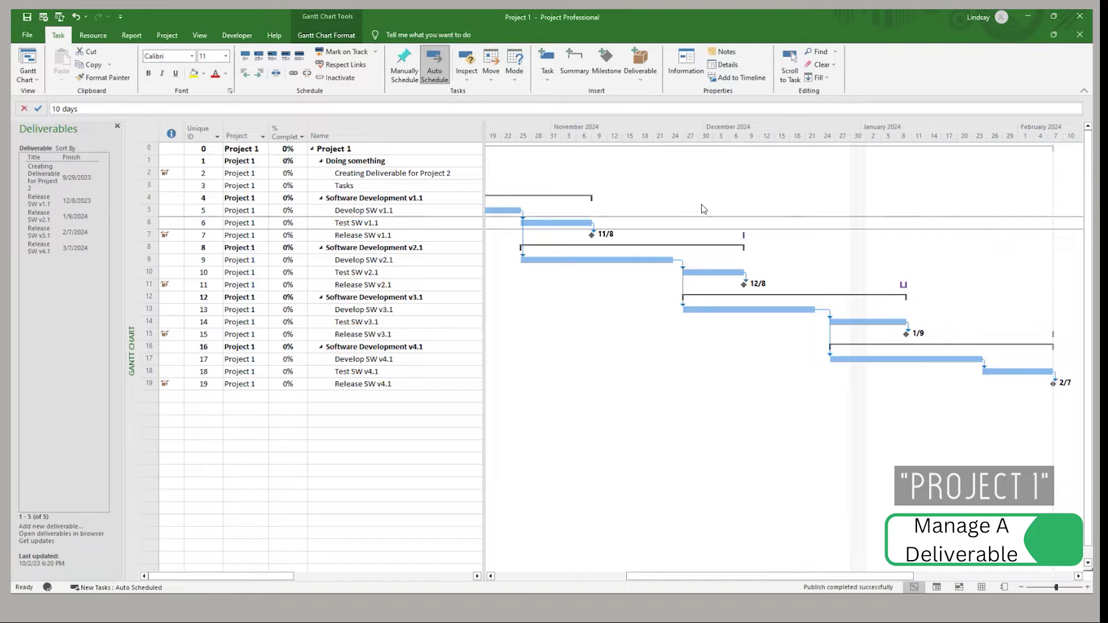
pyautogui.moveTo(486, 280); pyautogui.dragTo(721, 272)
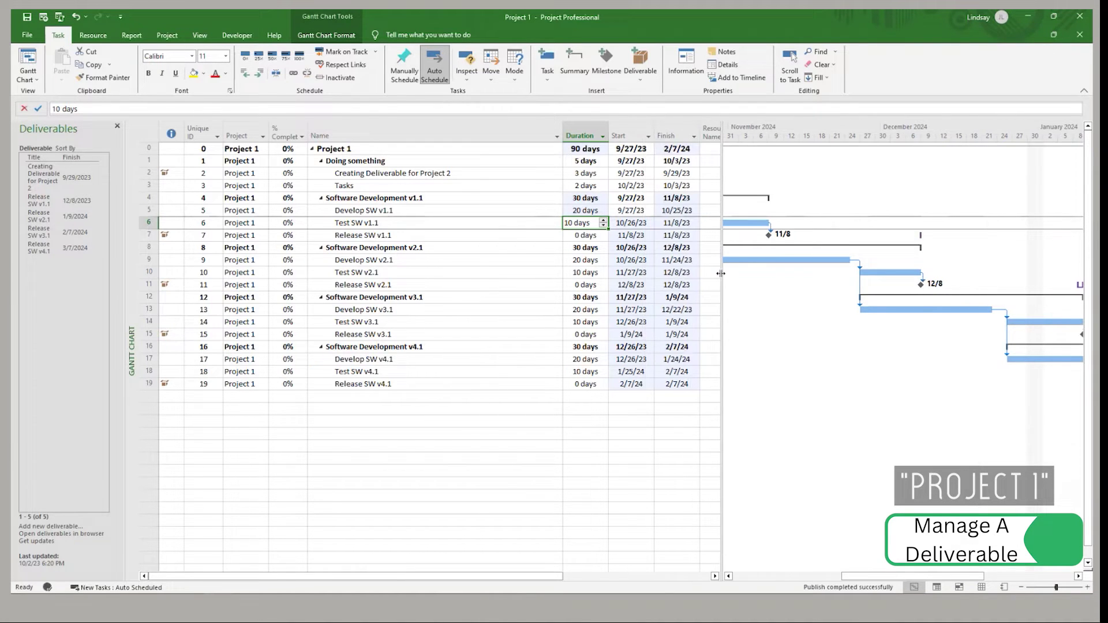
pyautogui.click(484, 233)
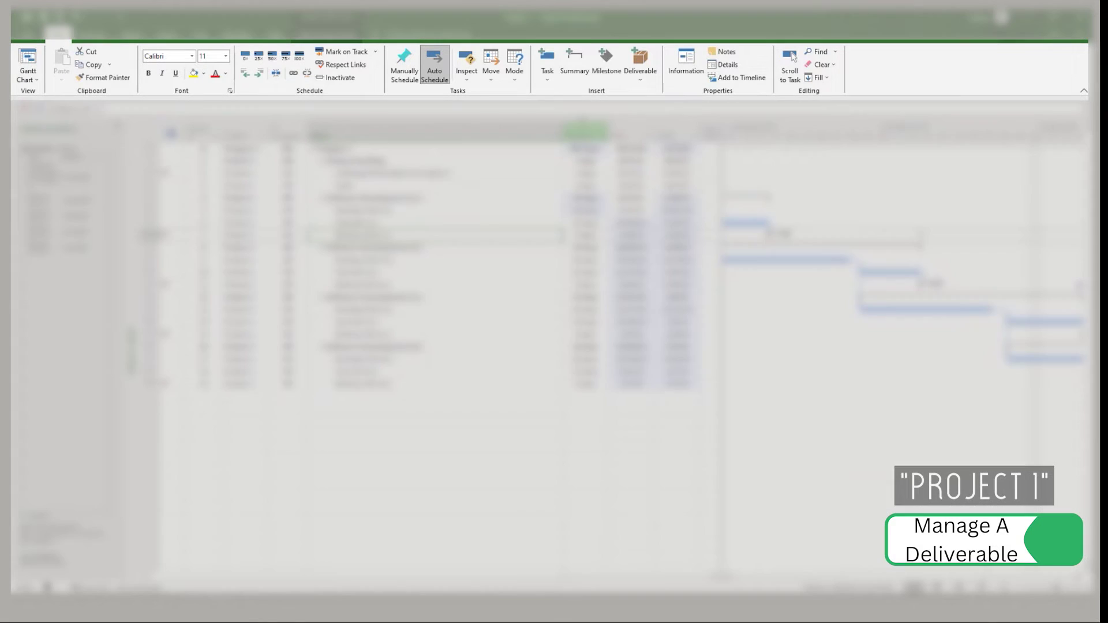
pyautogui.click(639, 81)
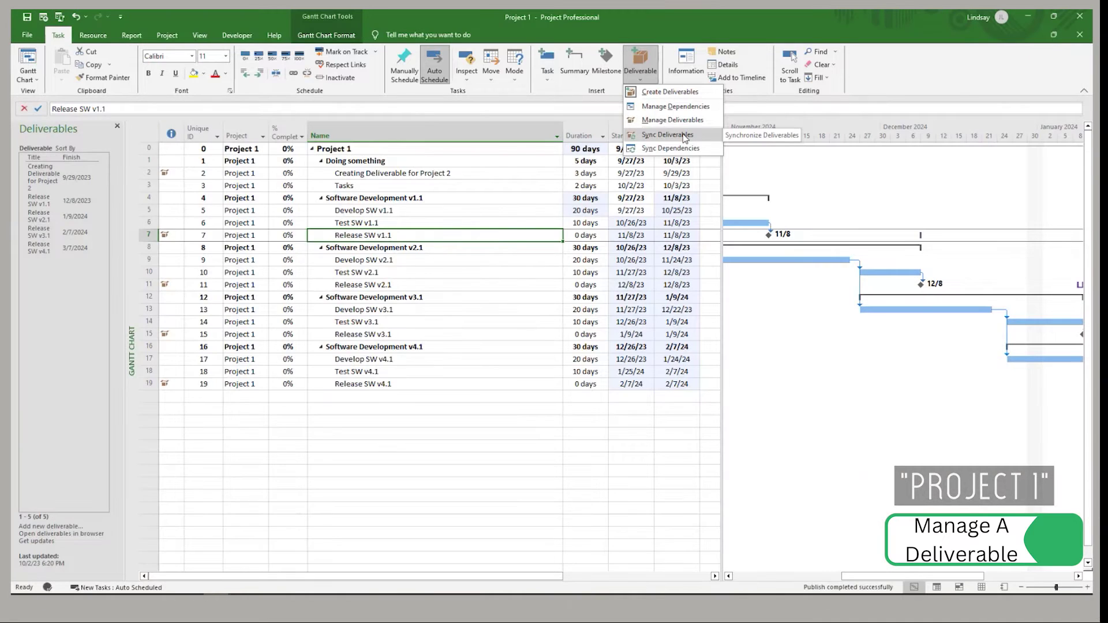
pyautogui.click(685, 137)
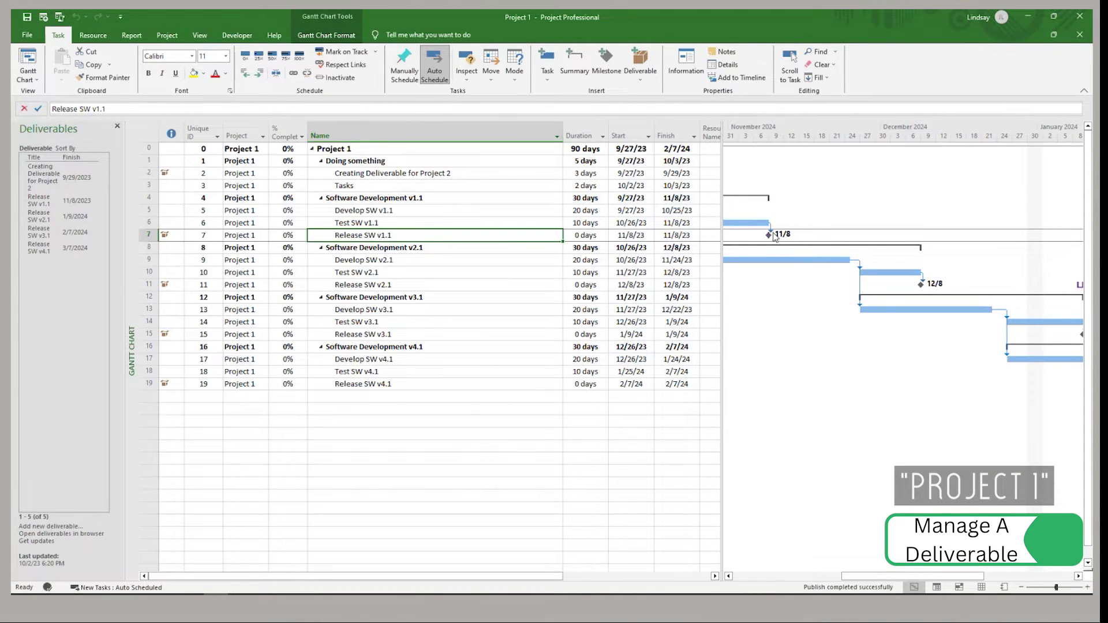
pyautogui.doubleClick(529, 236)
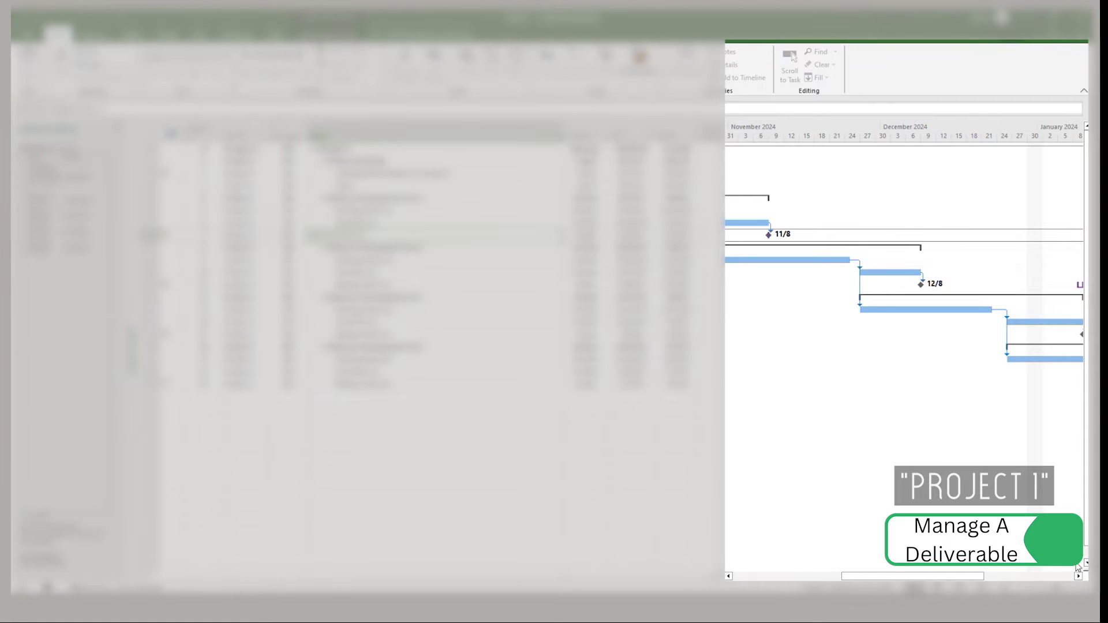
# - Synchronize the Release SW v2.1 deliverable with the rescheduled dates of its task
pyautogui.click(1078, 576)
pyautogui.click(1078, 576)
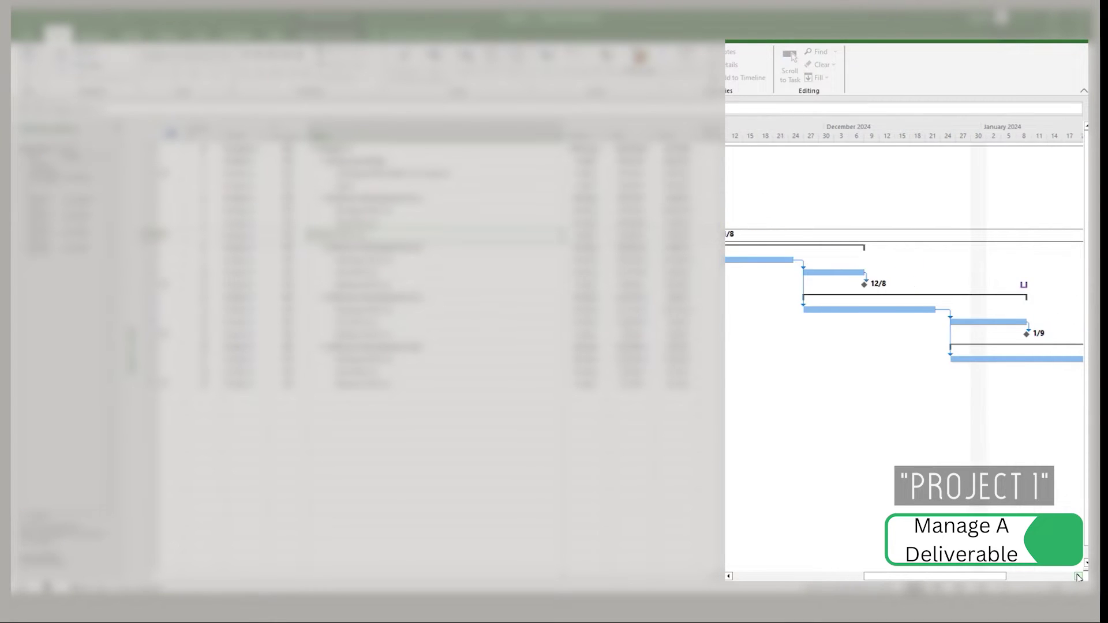
pyautogui.click(1077, 576)
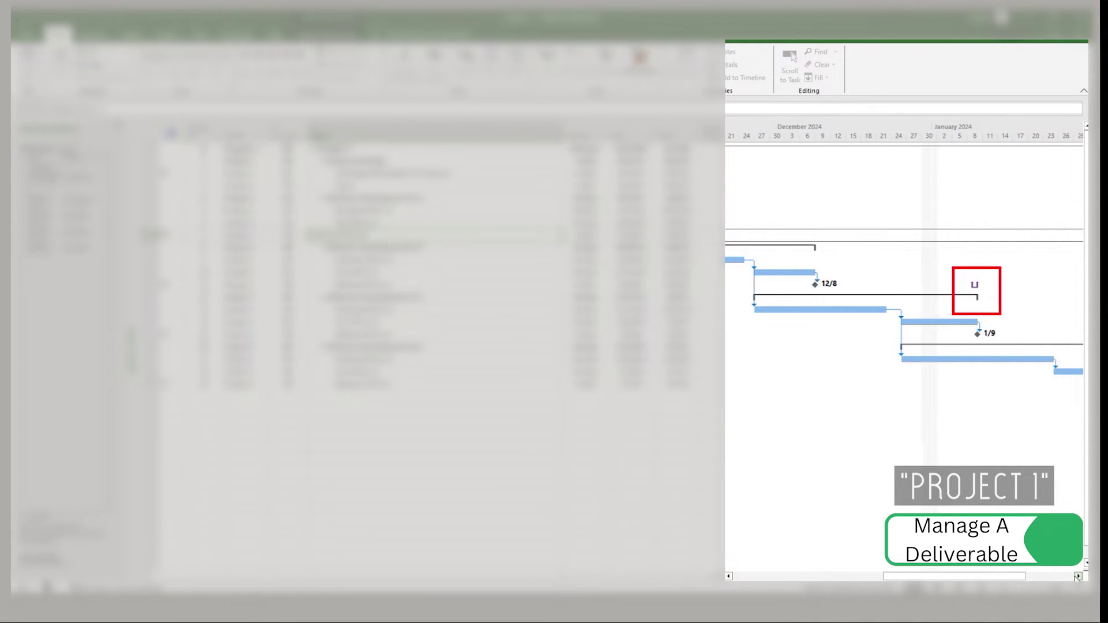
pyautogui.click(916, 285)
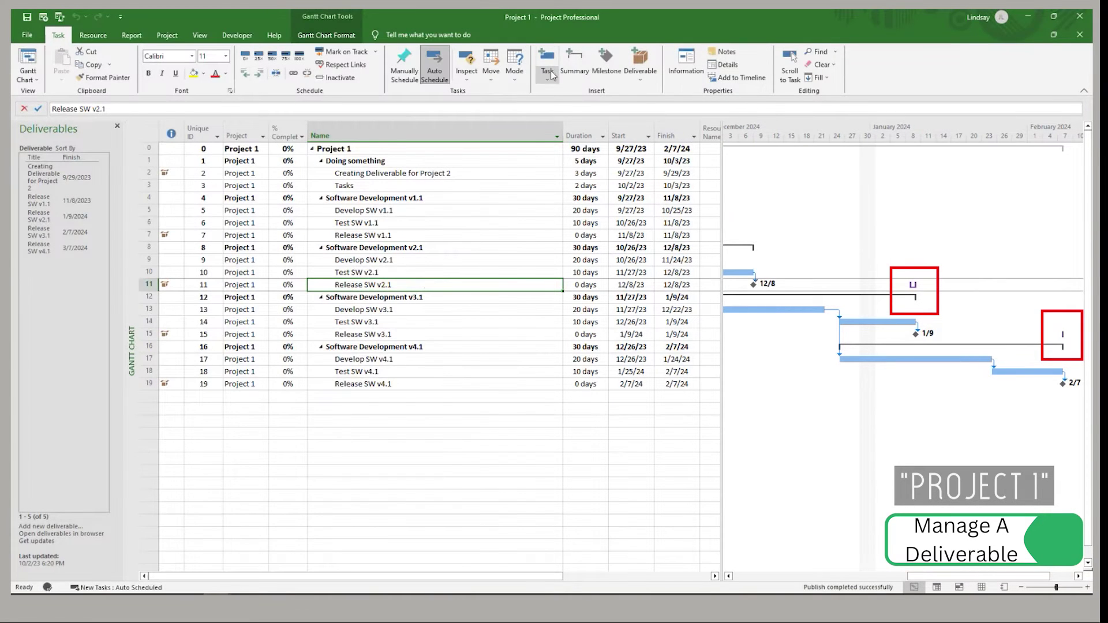
pyautogui.click(642, 73)
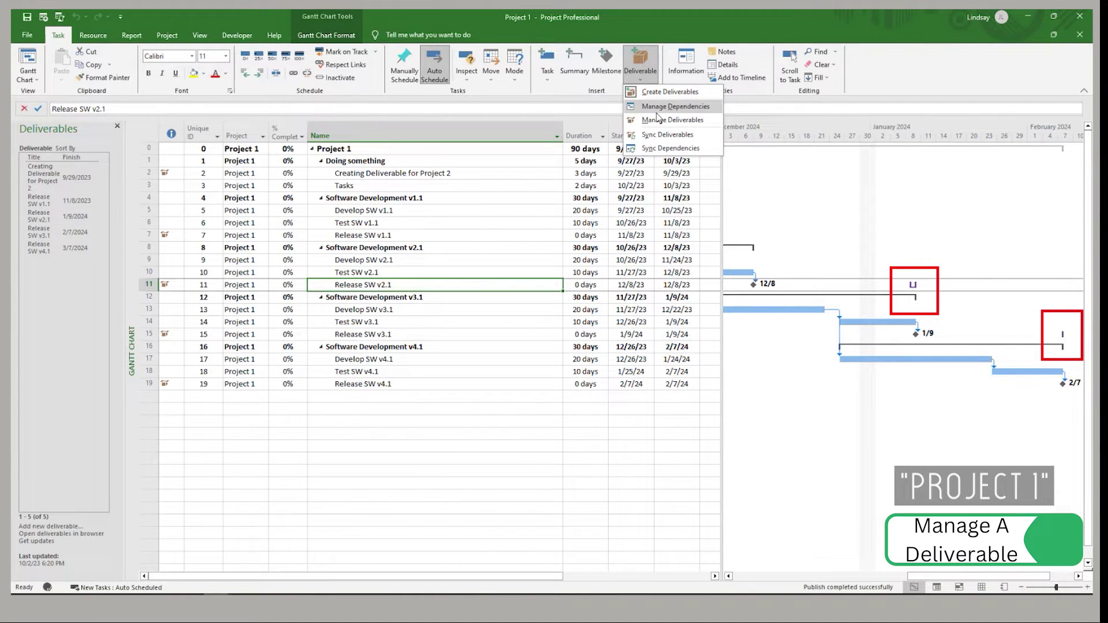
pyautogui.click(657, 147)
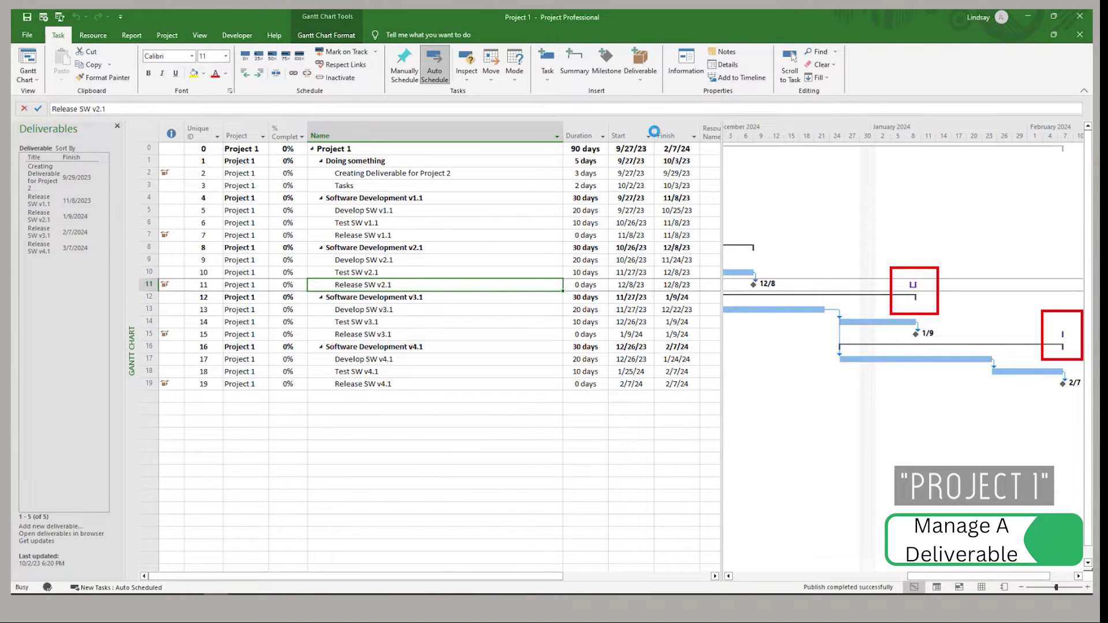
# - Synchronize the Release SW v3.1 and Release SW v4.1 deliverables with the rescheduled dates of their tasks
pyautogui.click(501, 334)
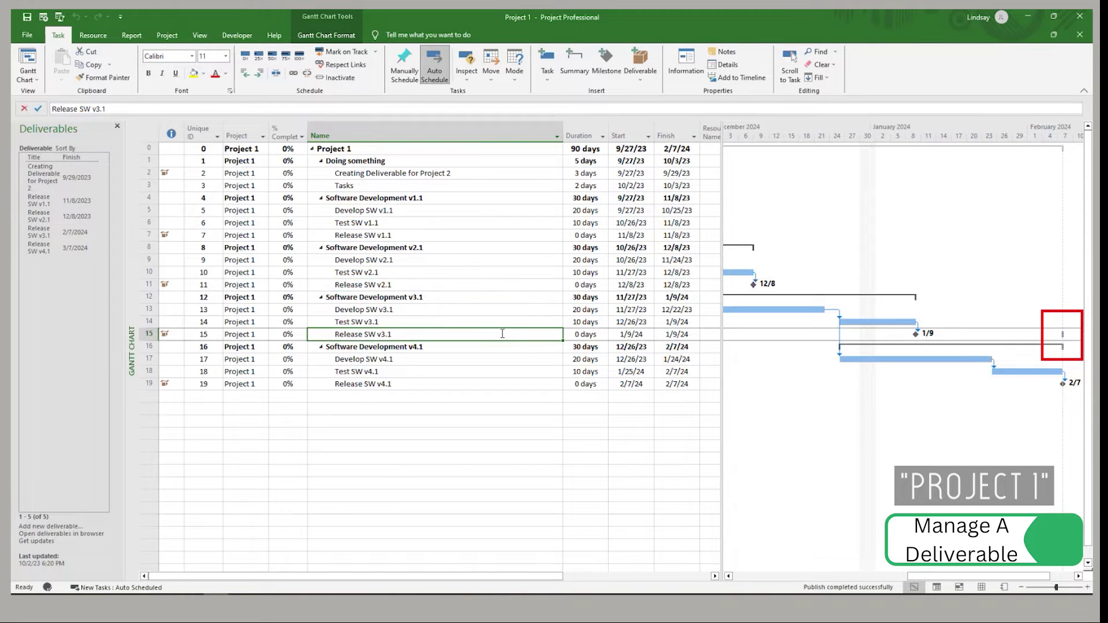
pyautogui.click(639, 74)
pyautogui.click(652, 148)
pyautogui.click(406, 383)
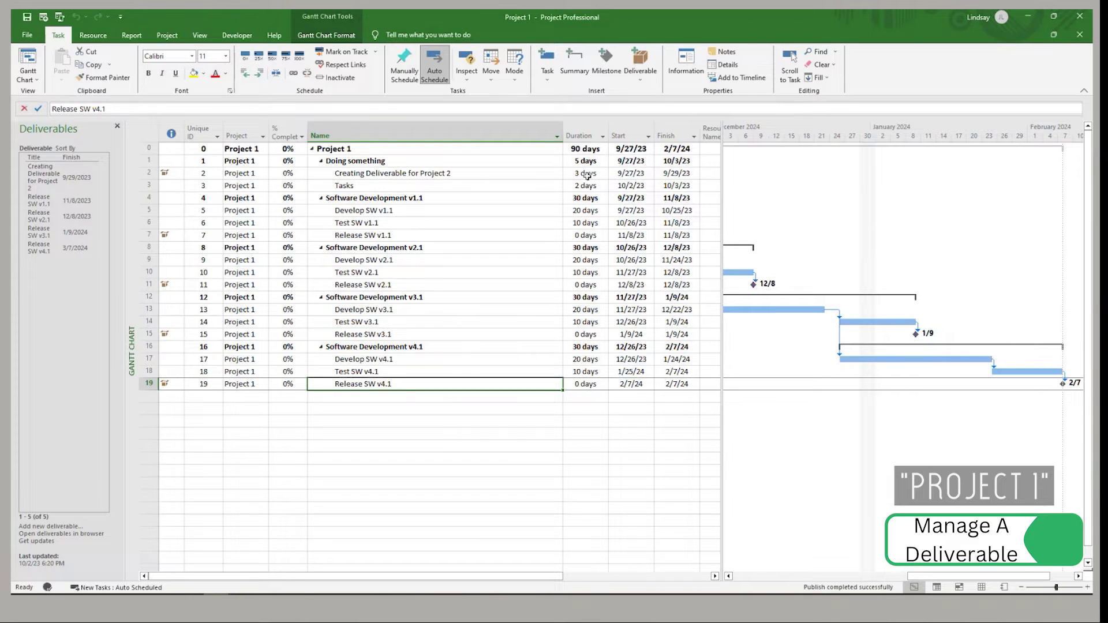
pyautogui.click(640, 74)
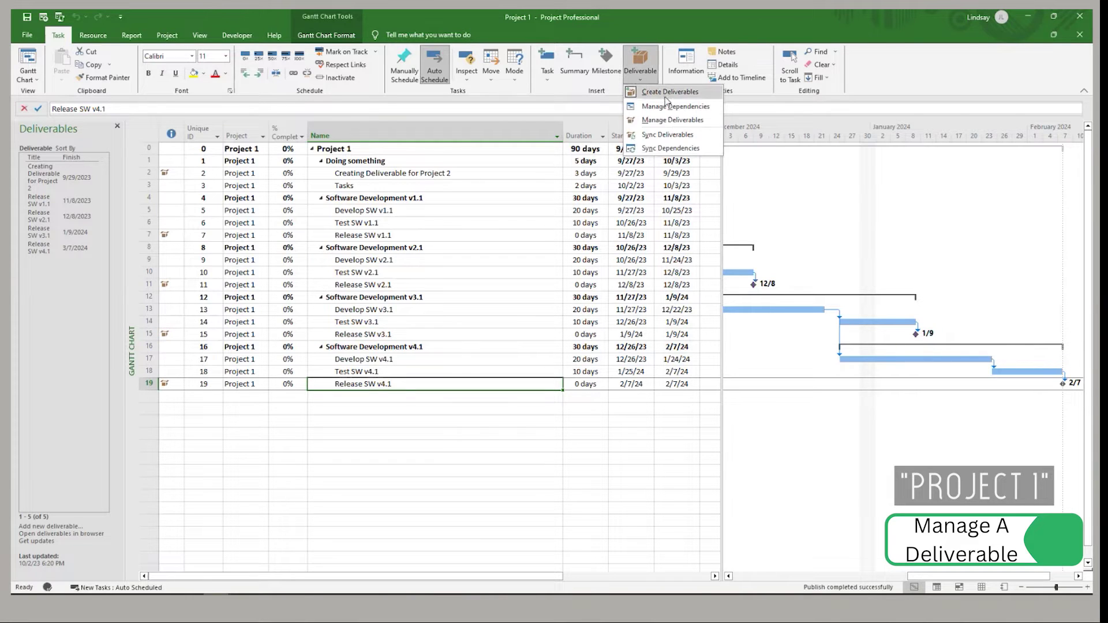
pyautogui.click(662, 134)
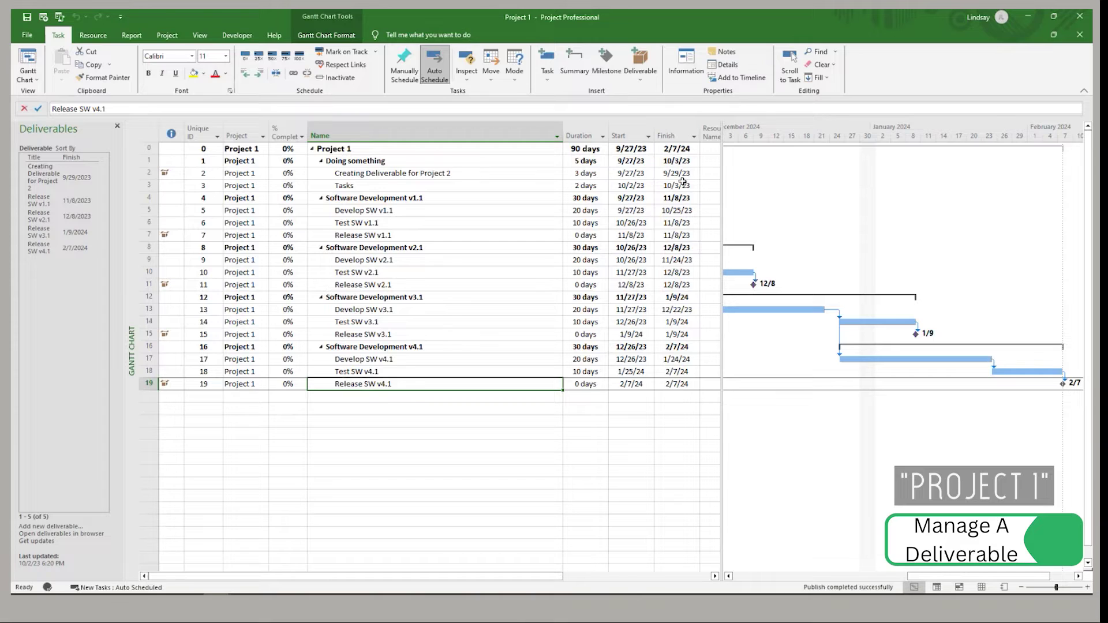
# - Set the duration of the Creating Deliverable for Project 2 task to 10 days
pyautogui.click(729, 576)
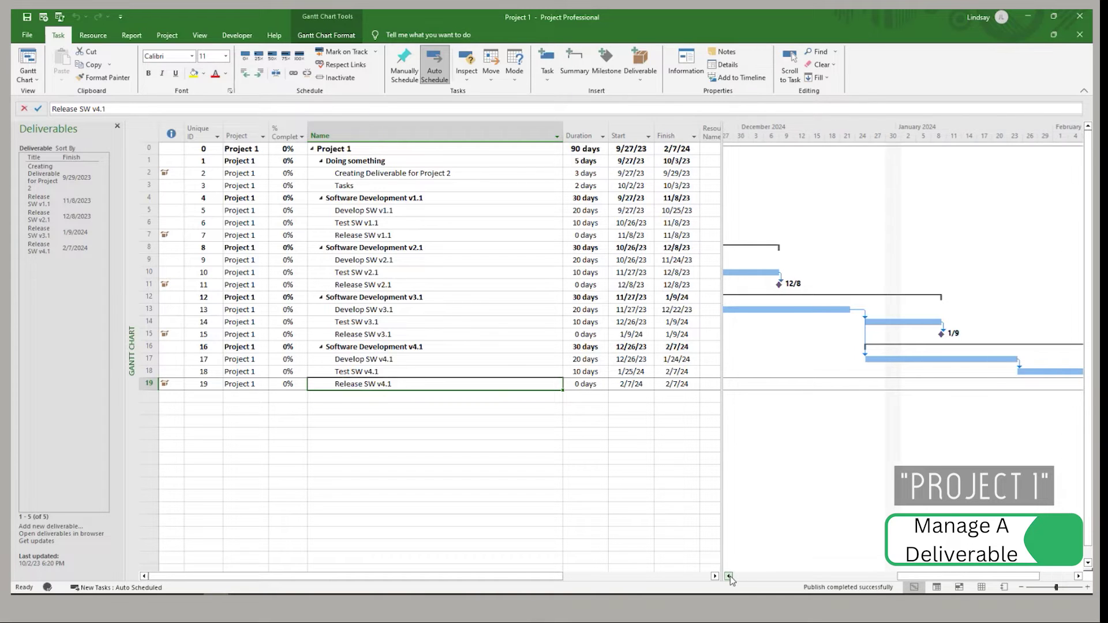
pyautogui.moveTo(729, 576); pyautogui.dragTo(729, 576)
pyautogui.click(548, 173)
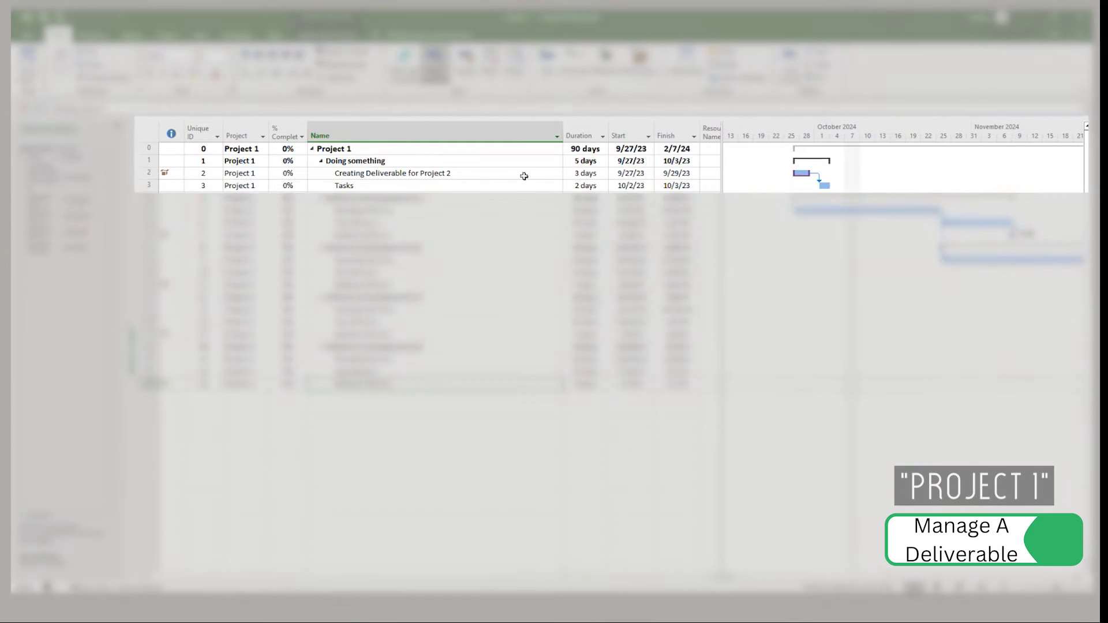
pyautogui.click(585, 173)
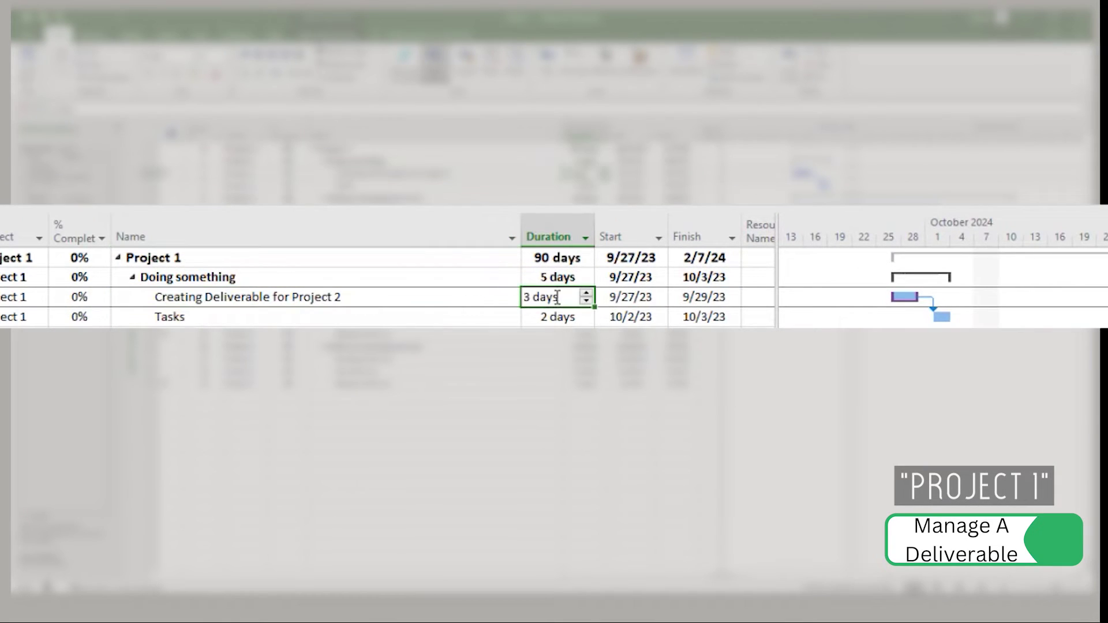
pyautogui.press('BackSpace')
pyautogui.press('BackSpace')
pyautogui.press('BackSpace')
pyautogui.press('BackSpace')
pyautogui.press('BackSpace')
pyautogui.press('BackSpace')
pyautogui.write('10')
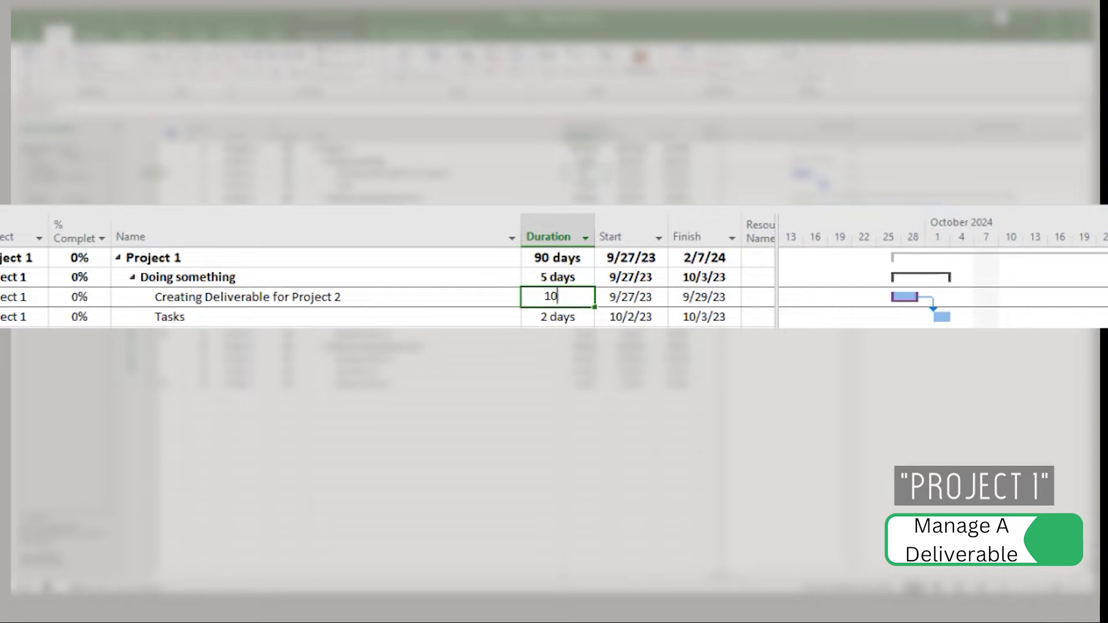
pyautogui.press('Return')
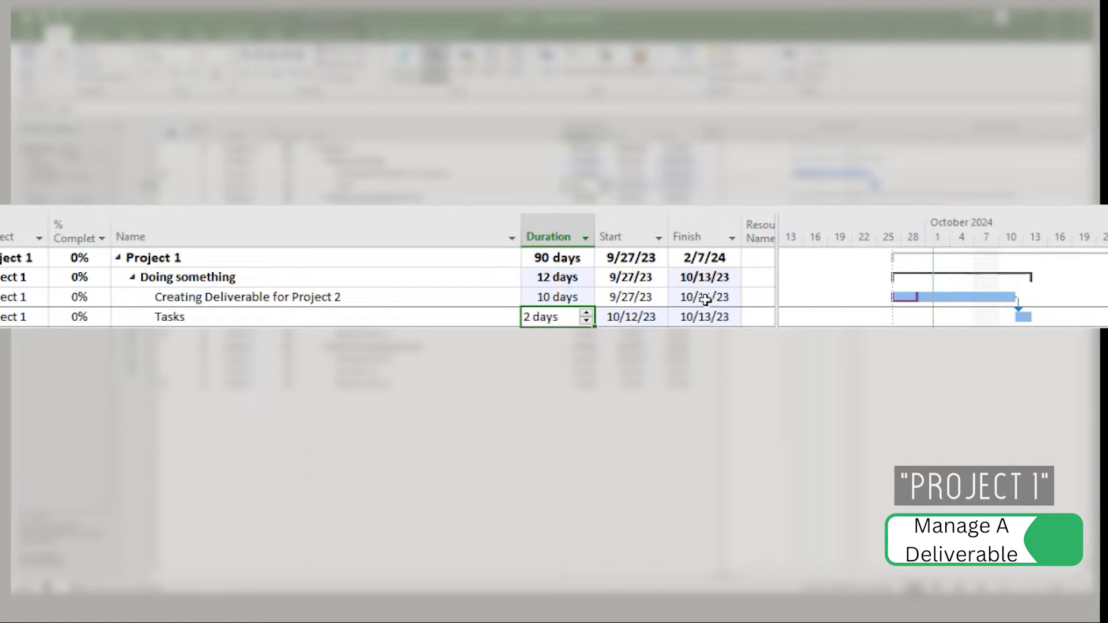
# - Synchronize the Creating Deliverable for Project 2 deliverable with its lengthened task
pyautogui.click(496, 297)
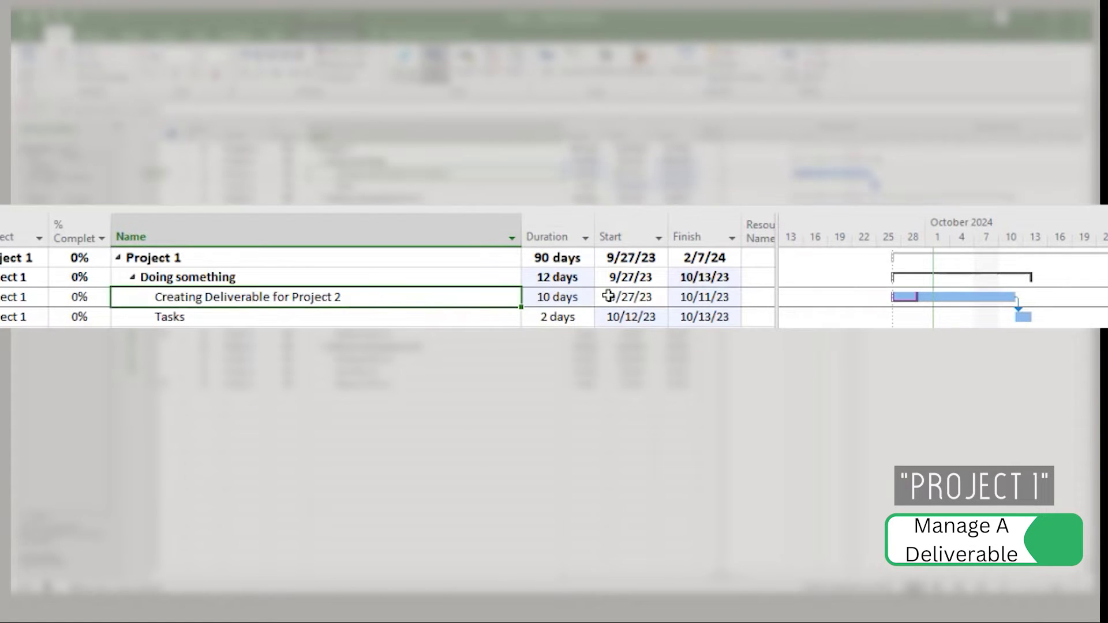
pyautogui.click(652, 146)
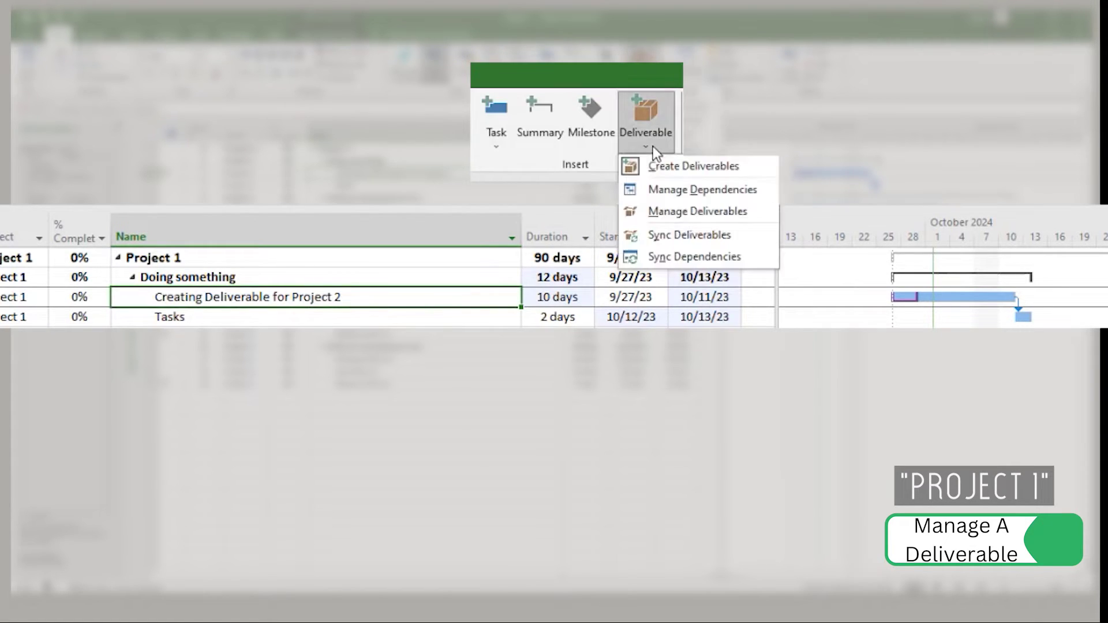
pyautogui.click(675, 234)
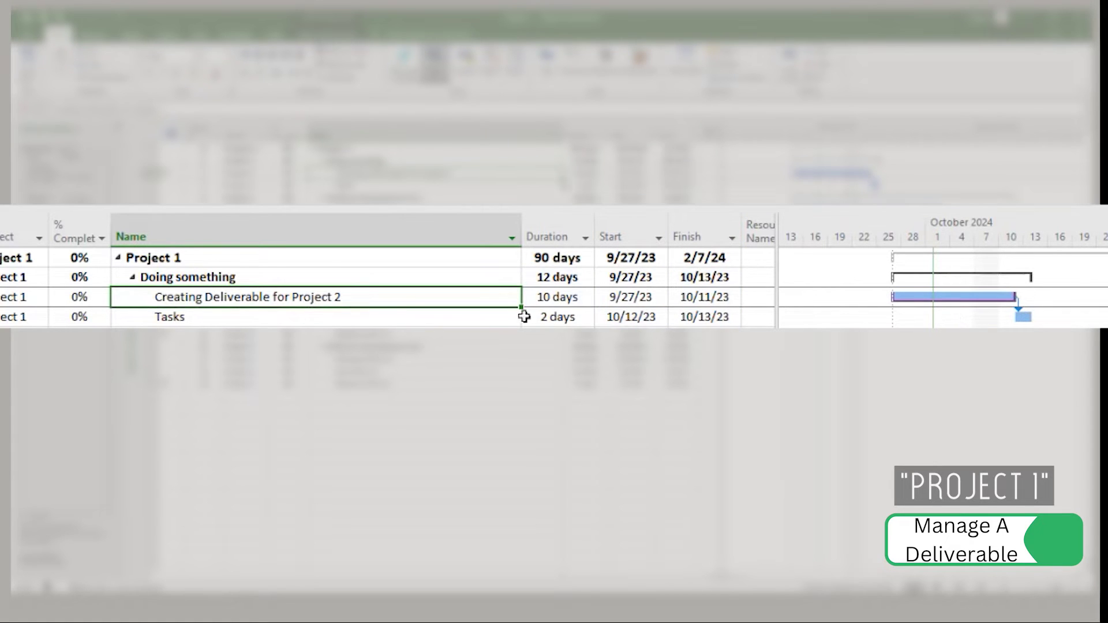
# - Set the Creating Deliverable for Project 2 task's duration to 3 days and synchronize its deliverable with the task
pyautogui.click(545, 296)
pyautogui.write('3')
pyautogui.press('Return')
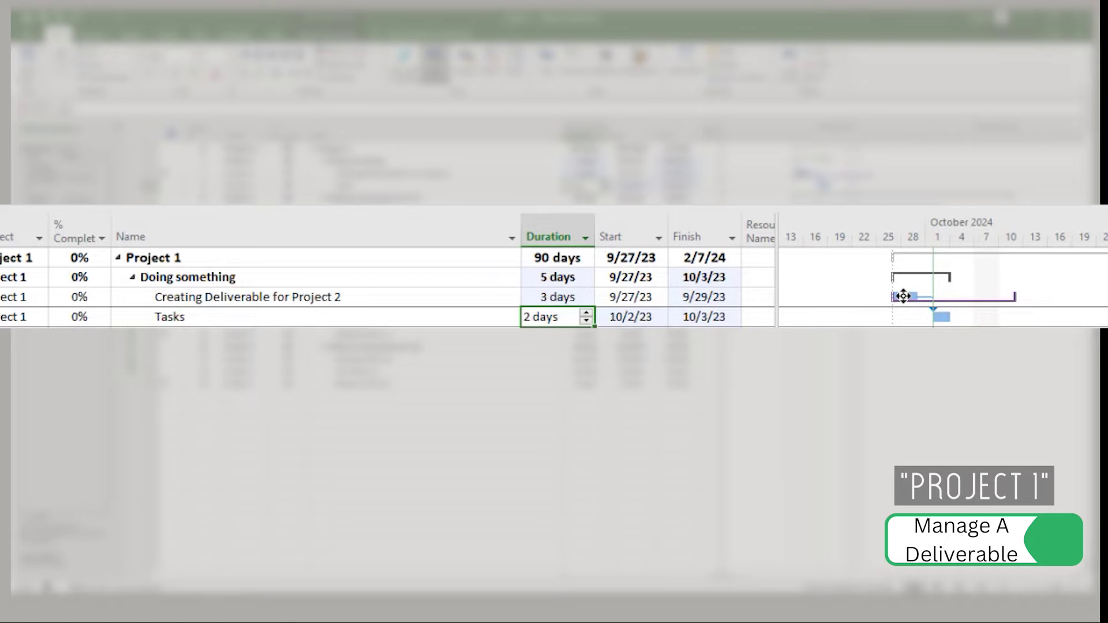
pyautogui.click(505, 296)
pyautogui.click(645, 124)
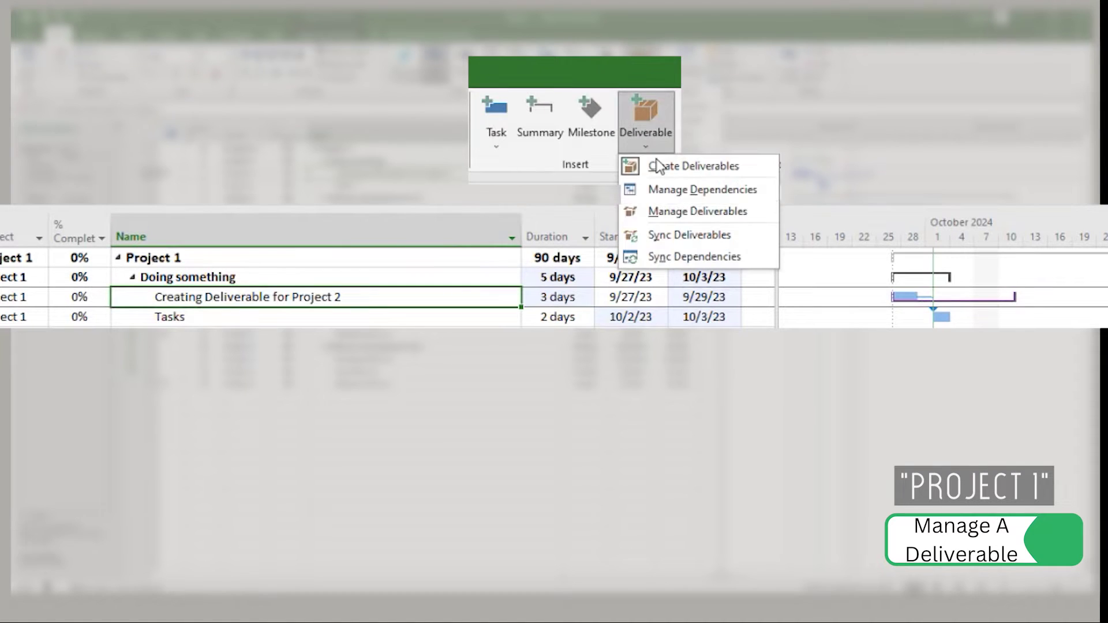
pyautogui.click(680, 232)
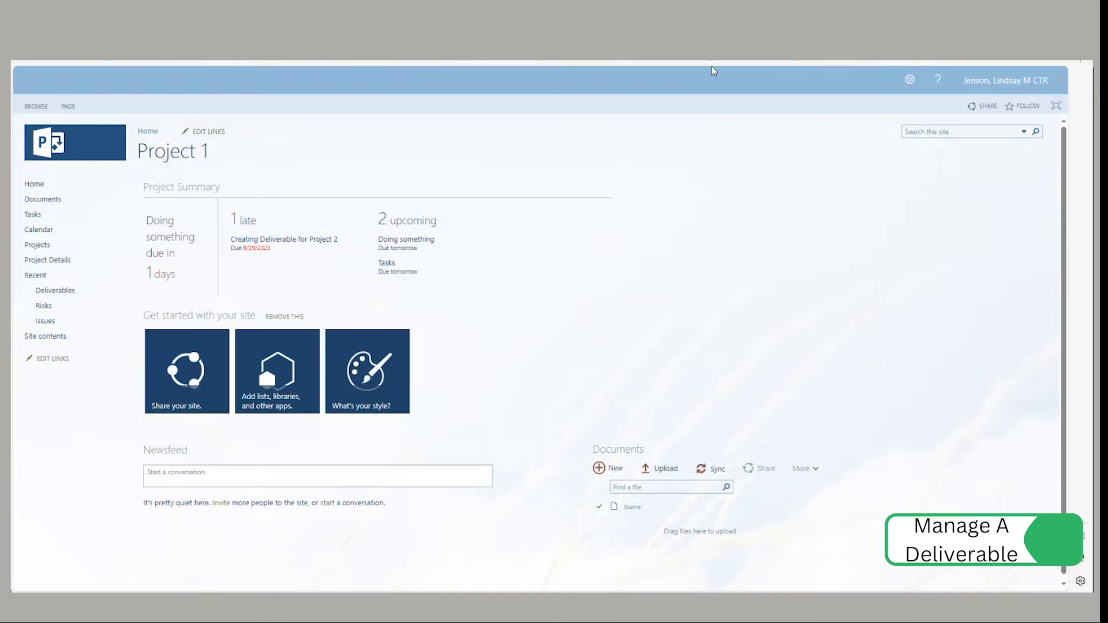
# - On the Project 1 web site, view the project information and its navigation options, and open the site's Deliverables list
pyautogui.click(50, 261)
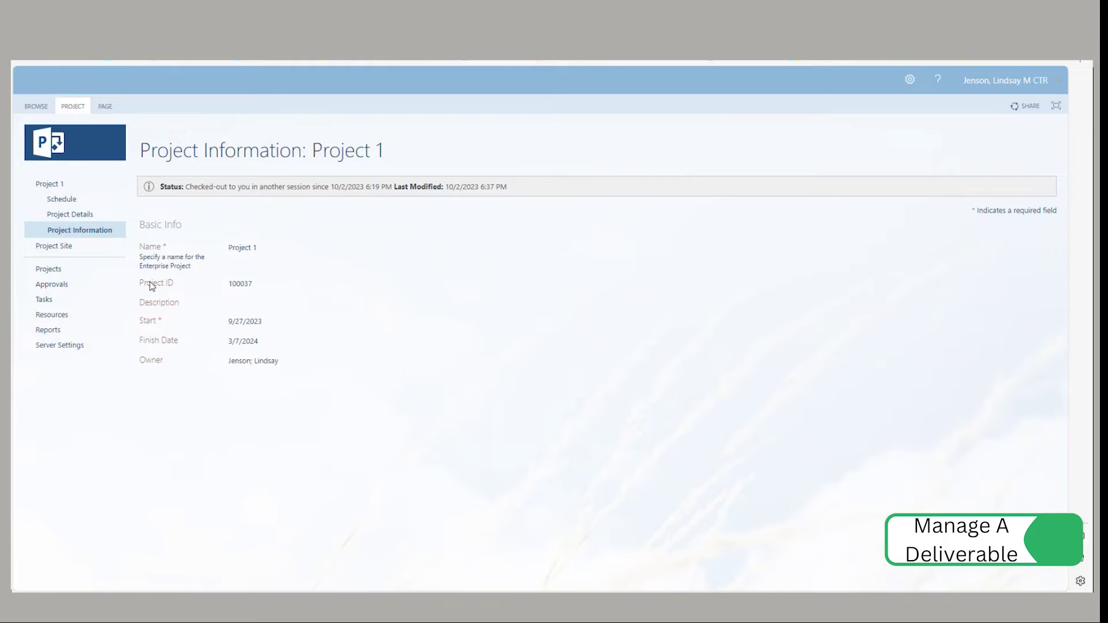
pyautogui.click(74, 106)
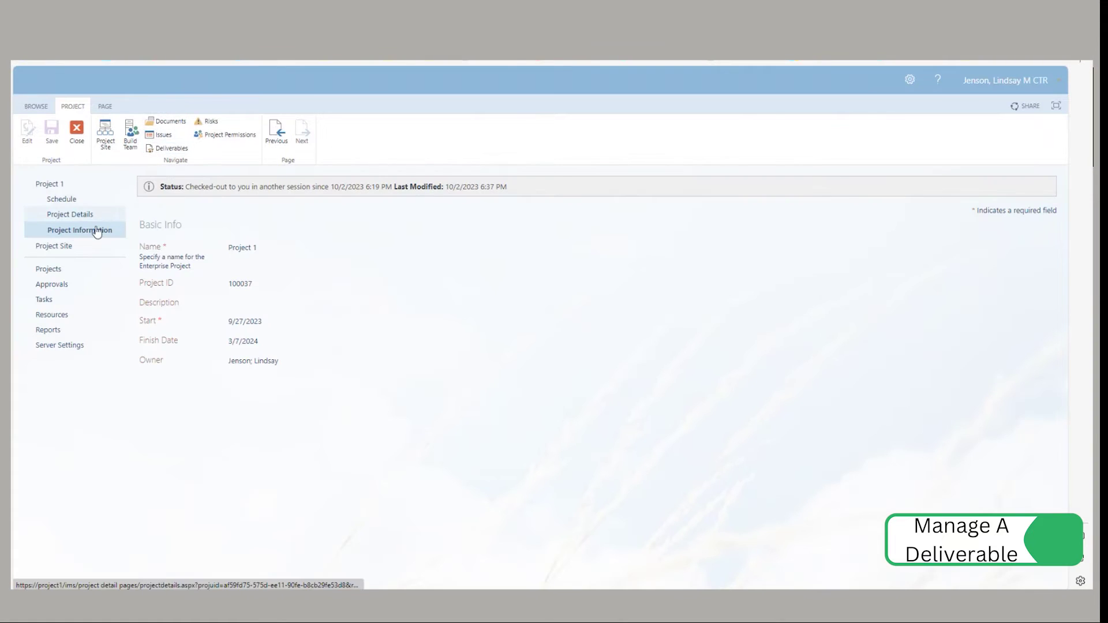
pyautogui.click(64, 252)
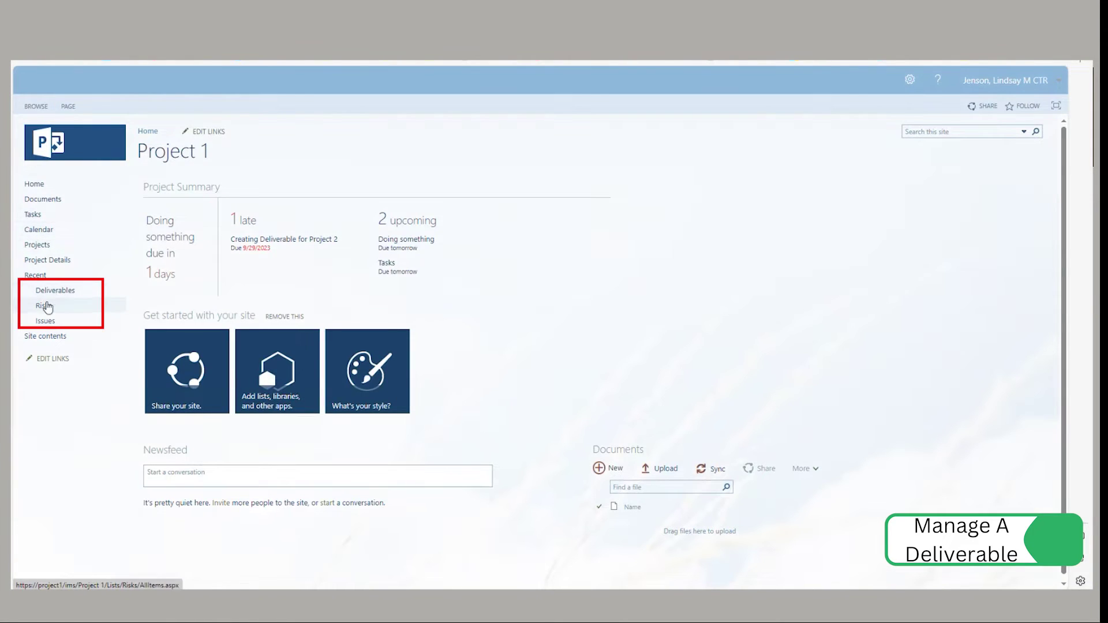
pyautogui.click(50, 292)
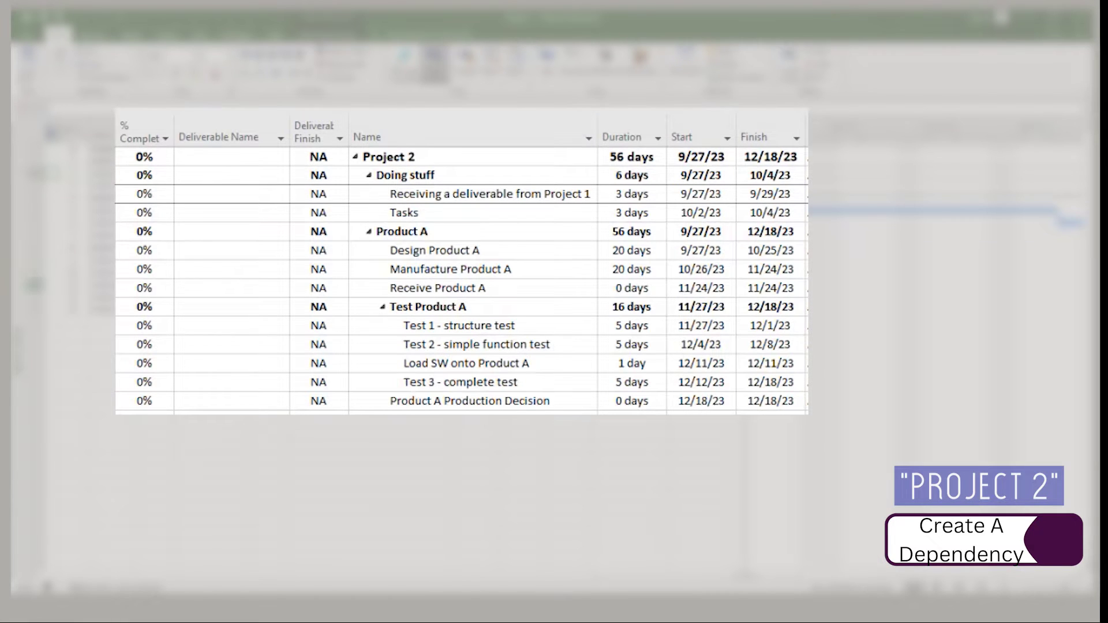
# - In the Project 2 schedule, insert a task named SW Received directly above Load SW onto Product A
pyautogui.click(34, 284)
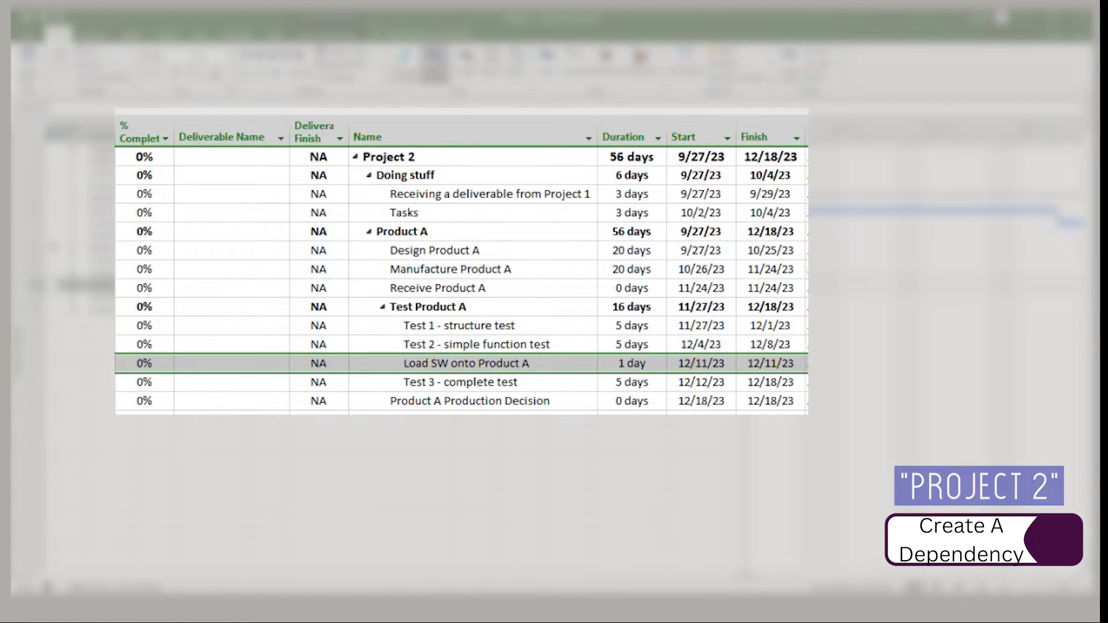
pyautogui.press('Insert')
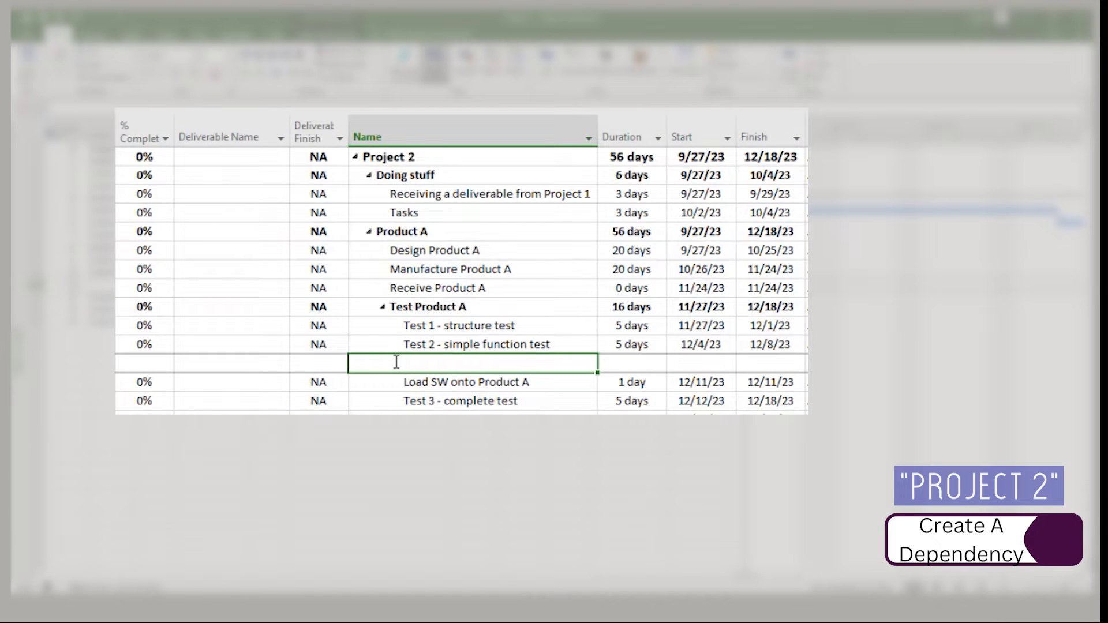
pyautogui.write('SW Re')
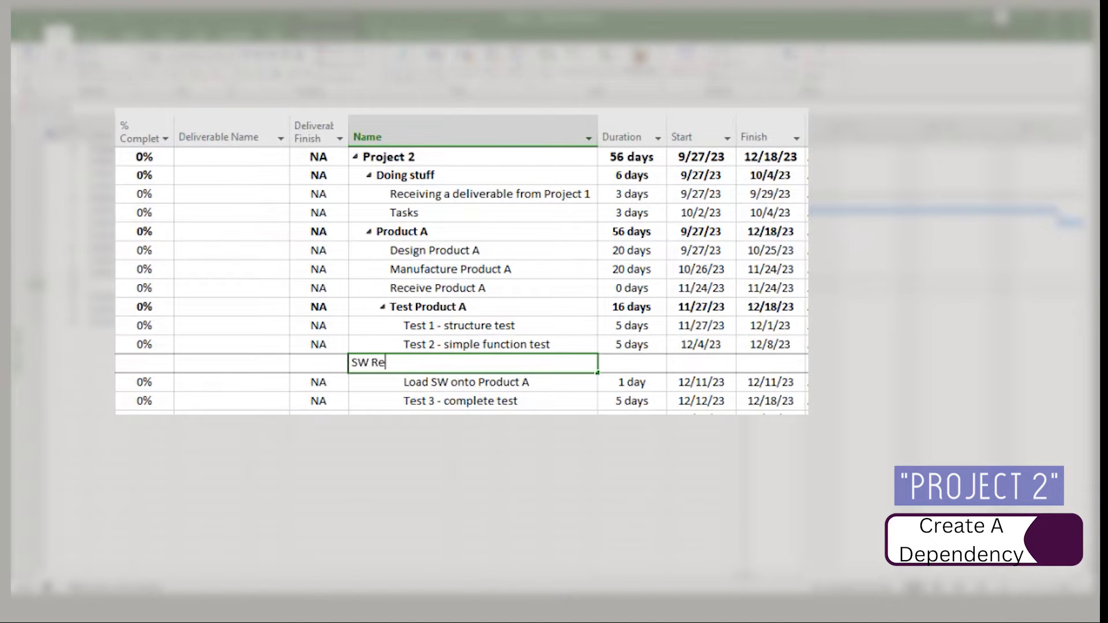
pyautogui.write('ceived')
pyautogui.press('Return')
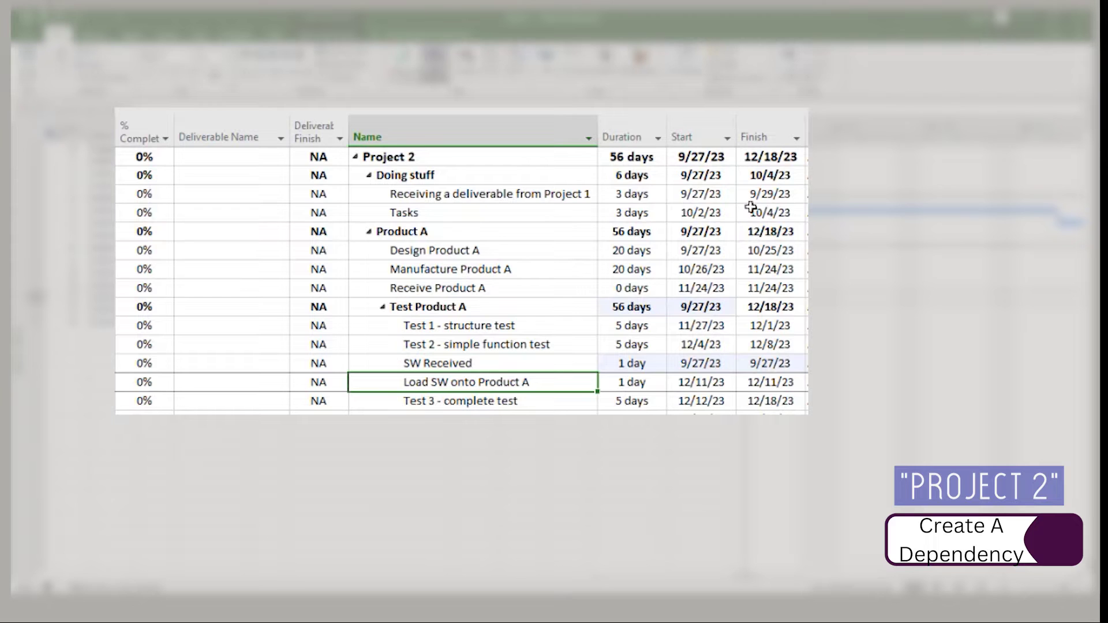
# - Make the SW Received task a milestone with a duration of 0 days
pyautogui.click(662, 358)
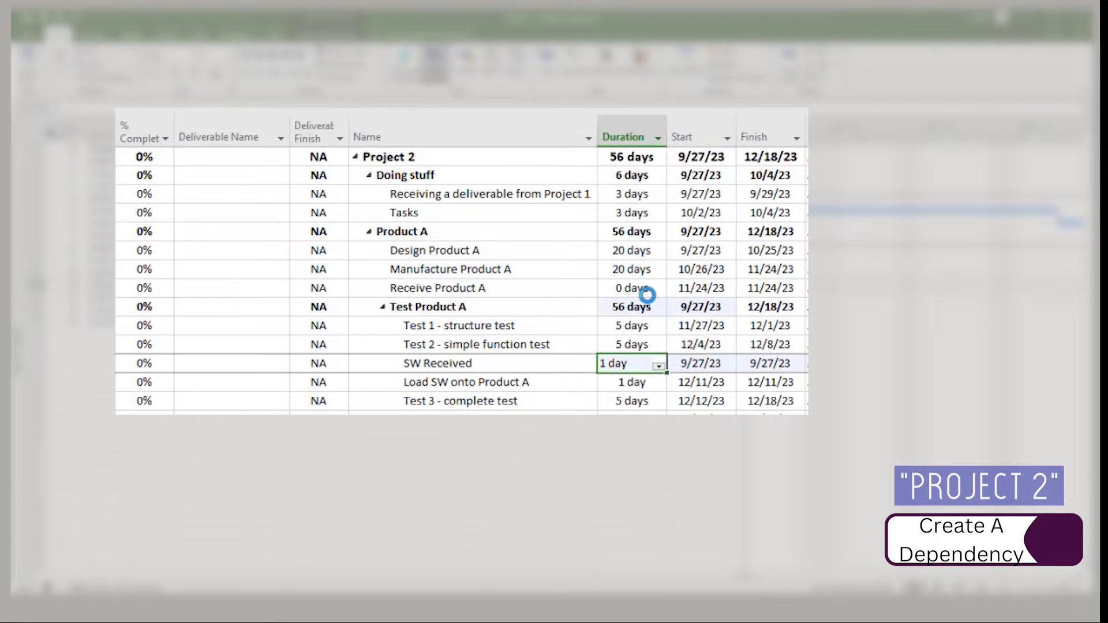
pyautogui.write('0')
pyautogui.press('Return')
pyautogui.press('Up')
pyautogui.press('Left')
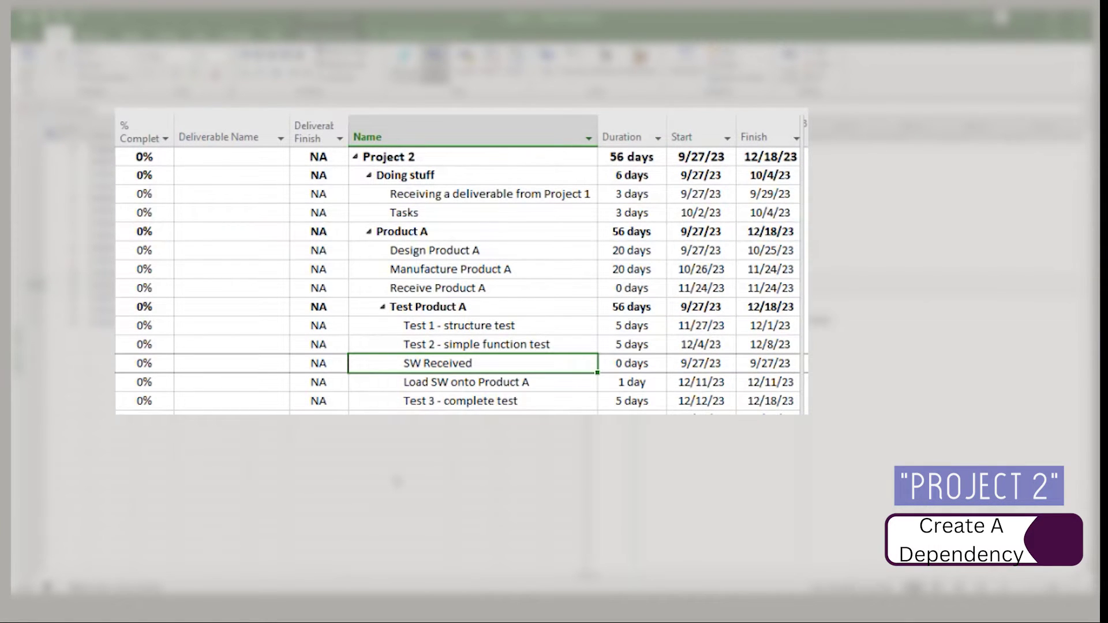
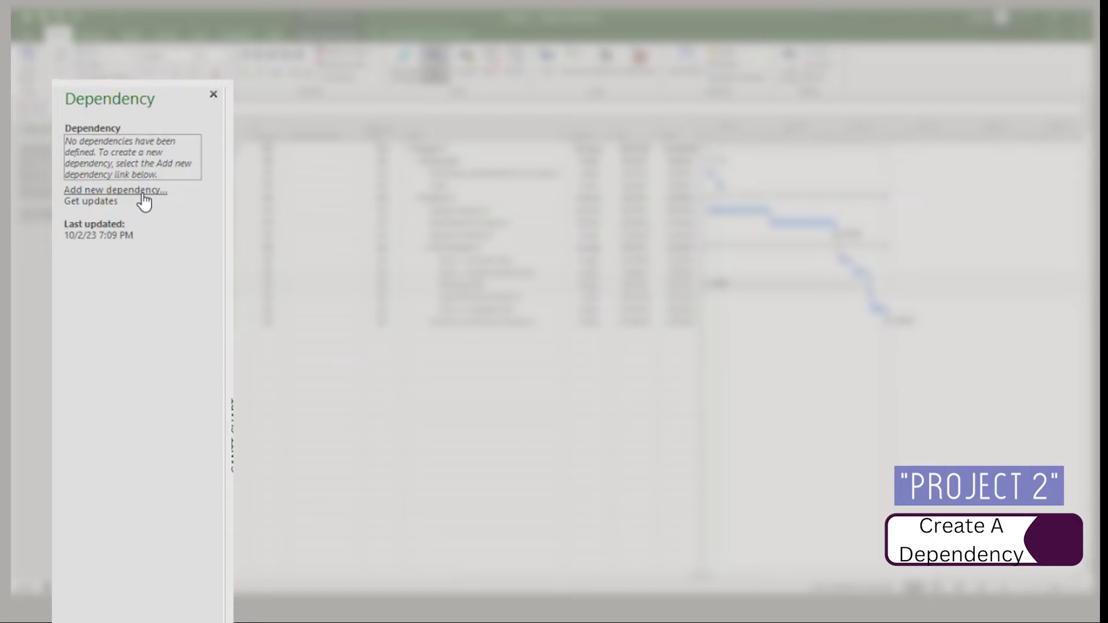
# - Start a new dependency for the SW Received task in Project 2, with Project 1 as the source of its deliverables
pyautogui.click(141, 190)
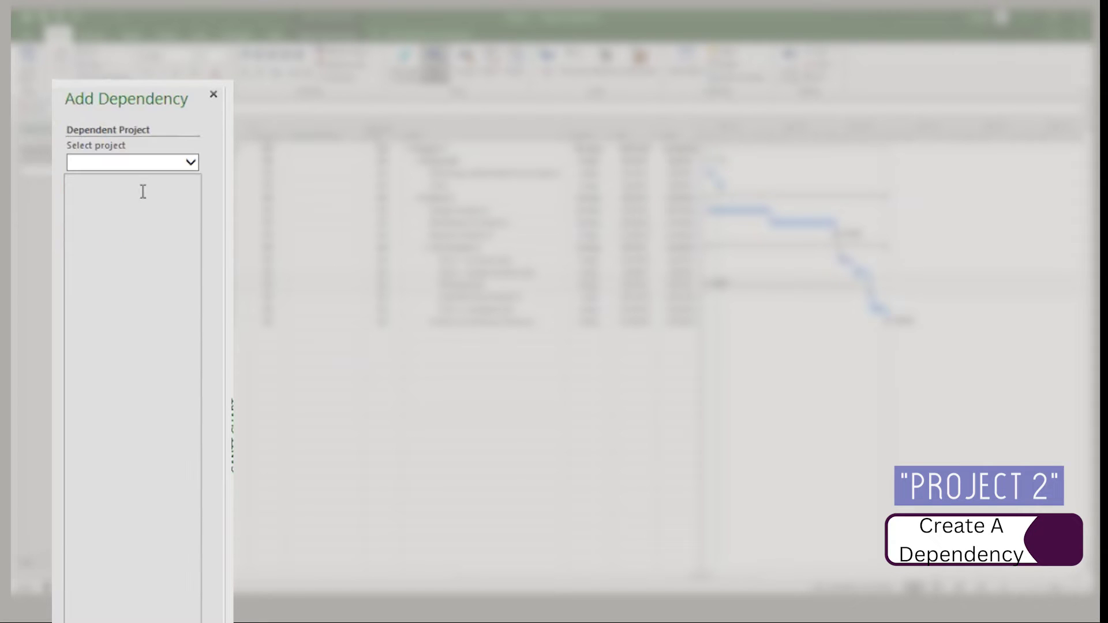
pyautogui.click(191, 163)
pyautogui.click(168, 214)
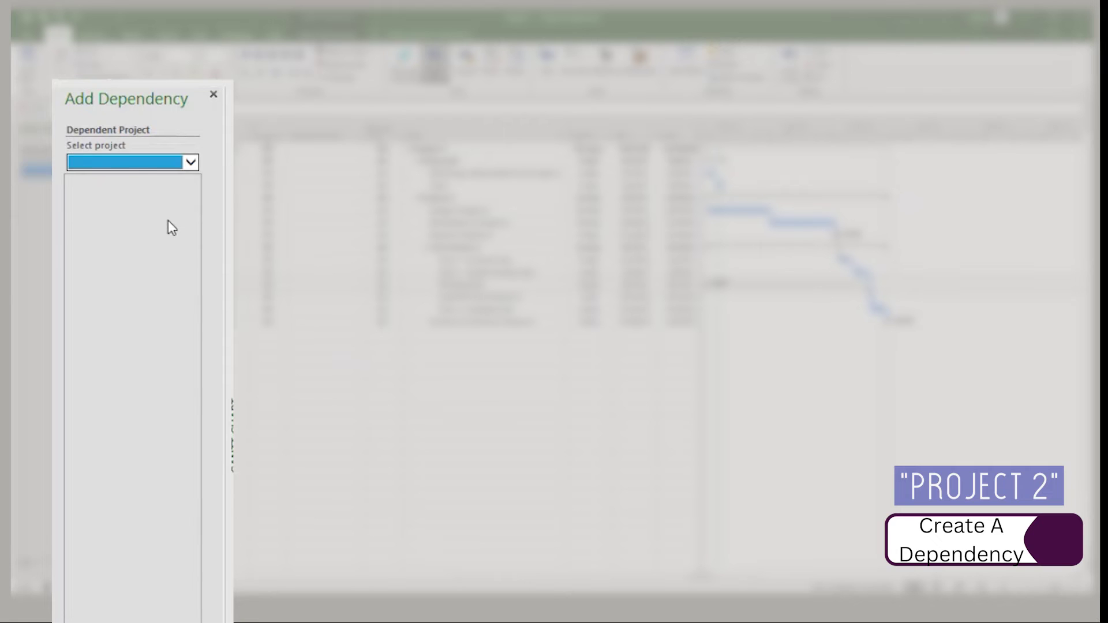
pyautogui.moveTo(168, 221)
pyautogui.moveTo(149, 281)
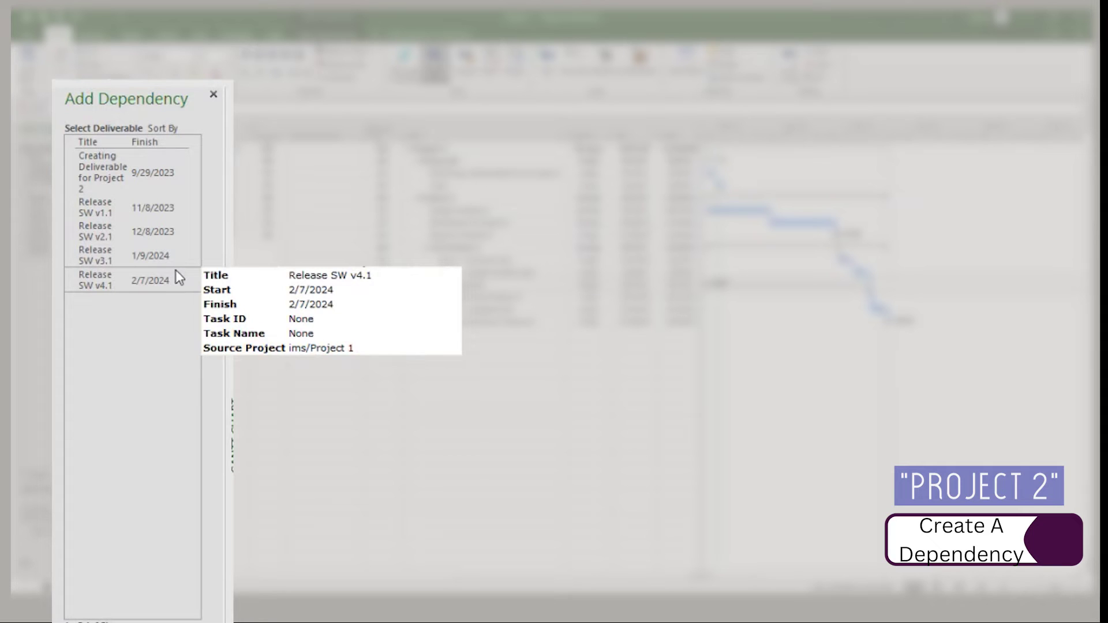
# - Link the Release SW v3.1 deliverable to the SW Received task as a dependency and synchronize the task with it
pyautogui.click(104, 255)
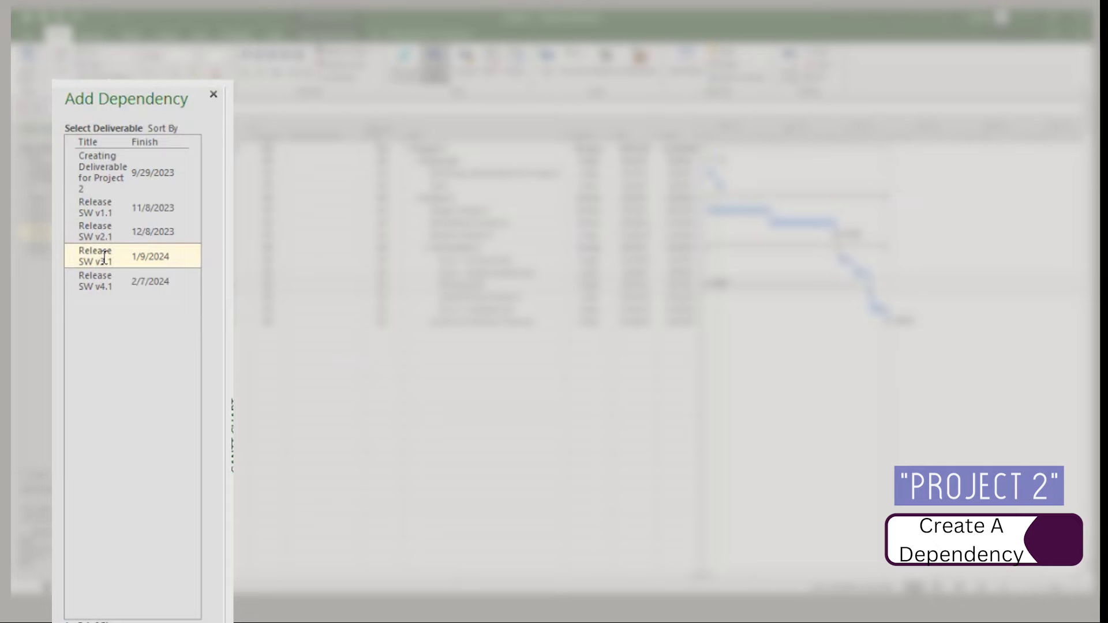
pyautogui.moveTo(96, 280)
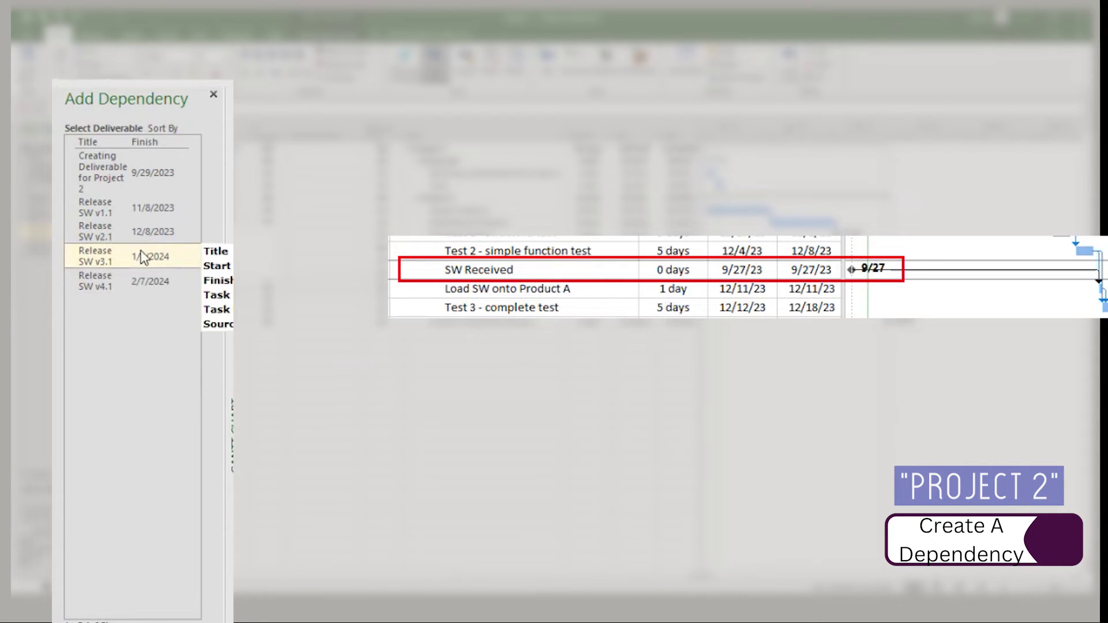
pyautogui.moveTo(123, 257)
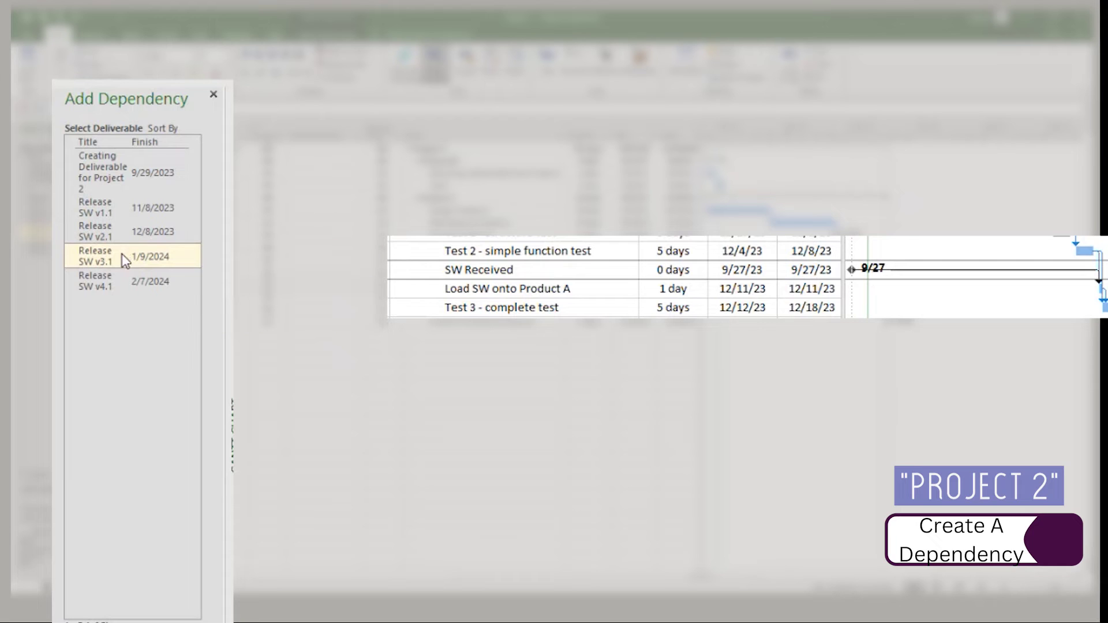
pyautogui.scroll(-4, 132, 404)
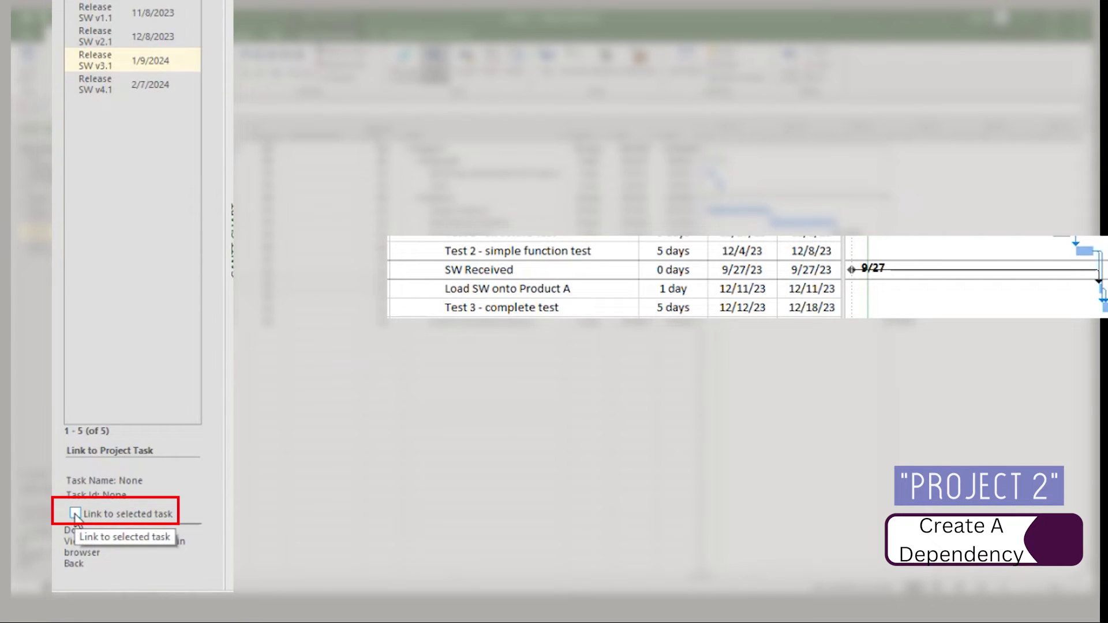
pyautogui.click(75, 513)
pyautogui.click(76, 531)
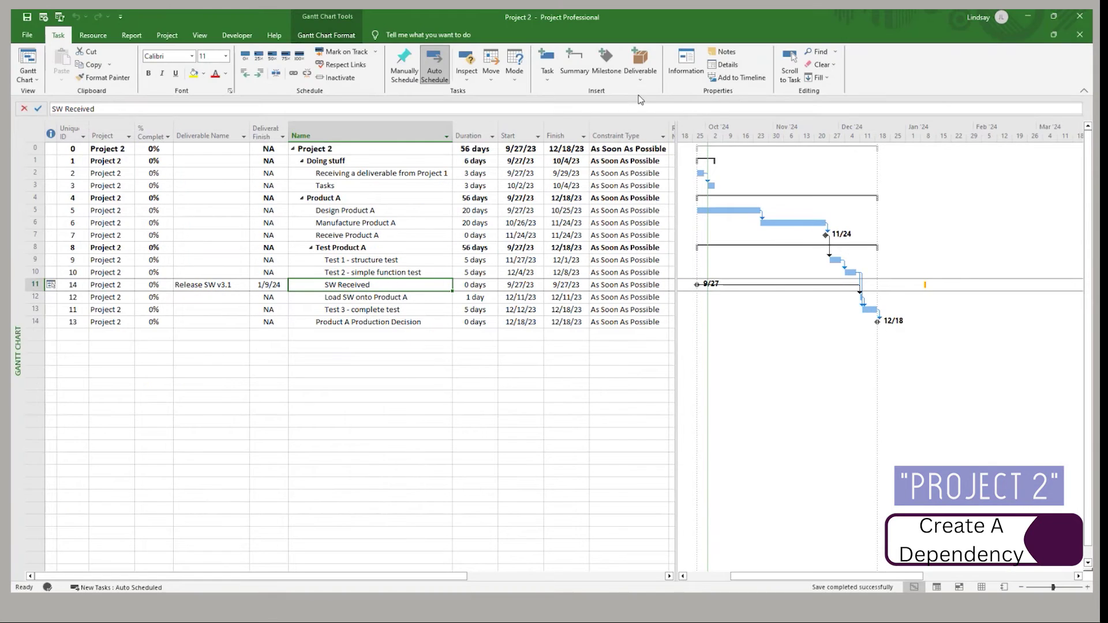
pyautogui.click(651, 79)
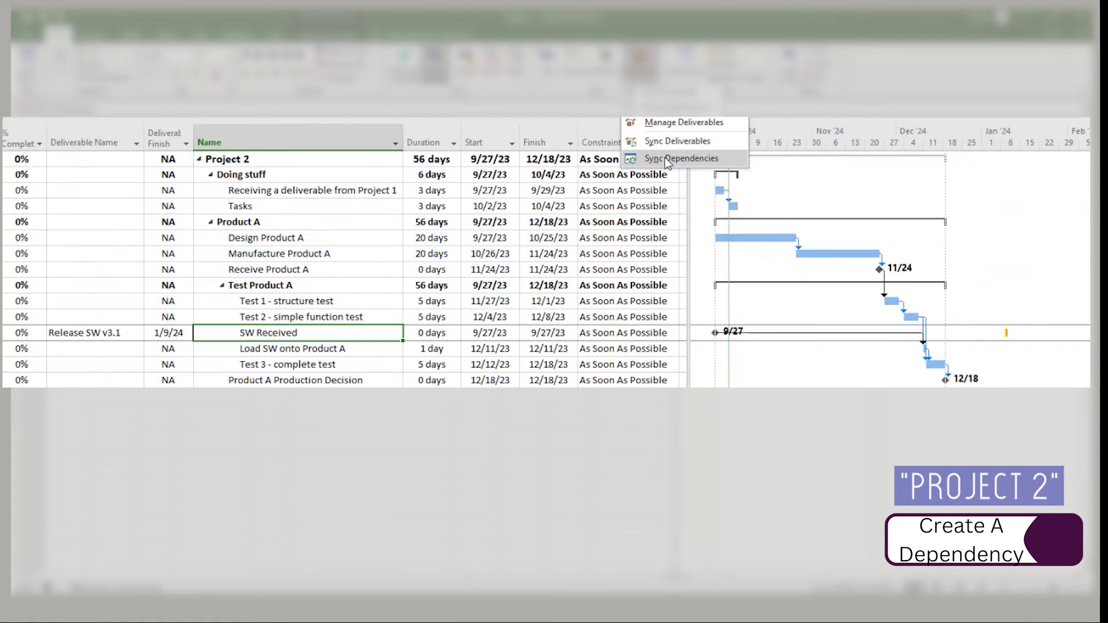
pyautogui.click(668, 161)
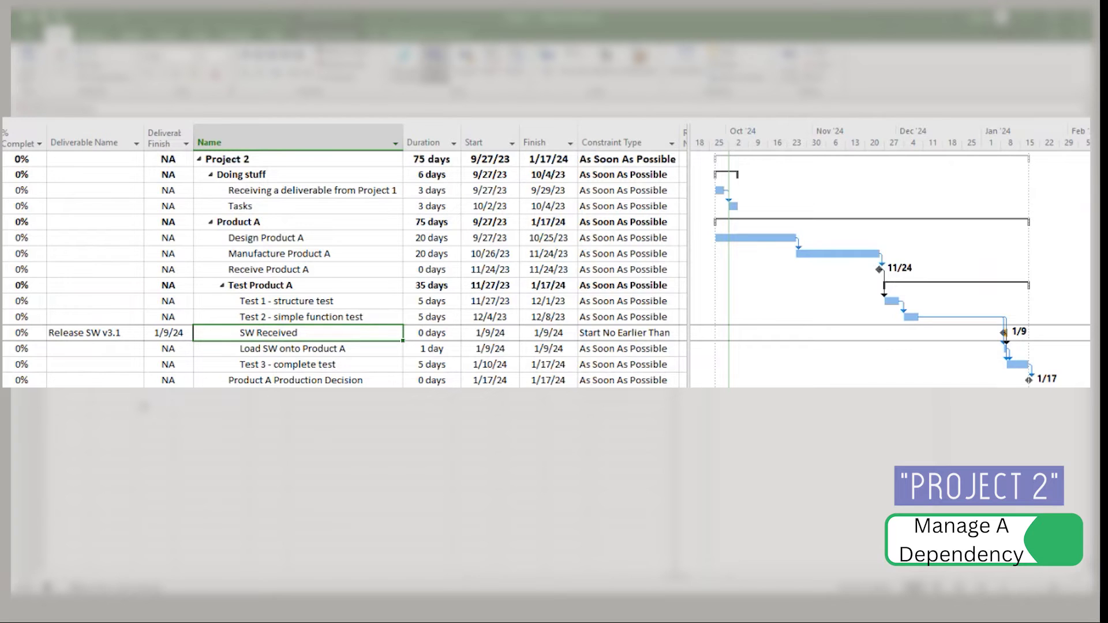
# - In the Project 1 schedule, set the duration of the Develop SW v1.1 task to 40 days
pyautogui.hotkey('shift', 'F2')
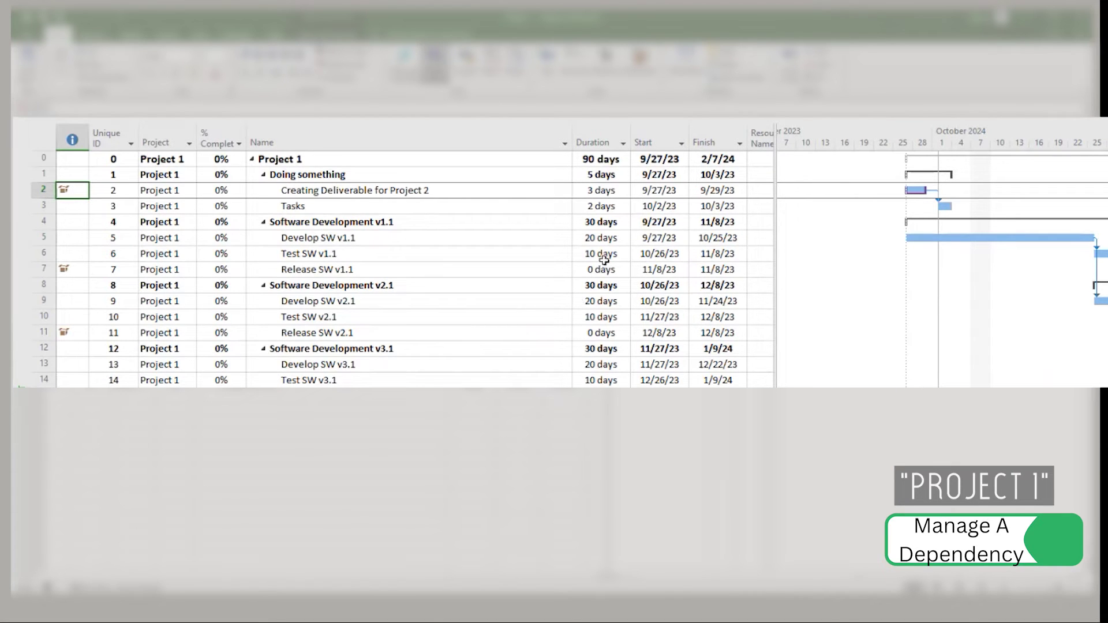
pyautogui.click(602, 239)
pyautogui.write('40')
pyautogui.press('Return')
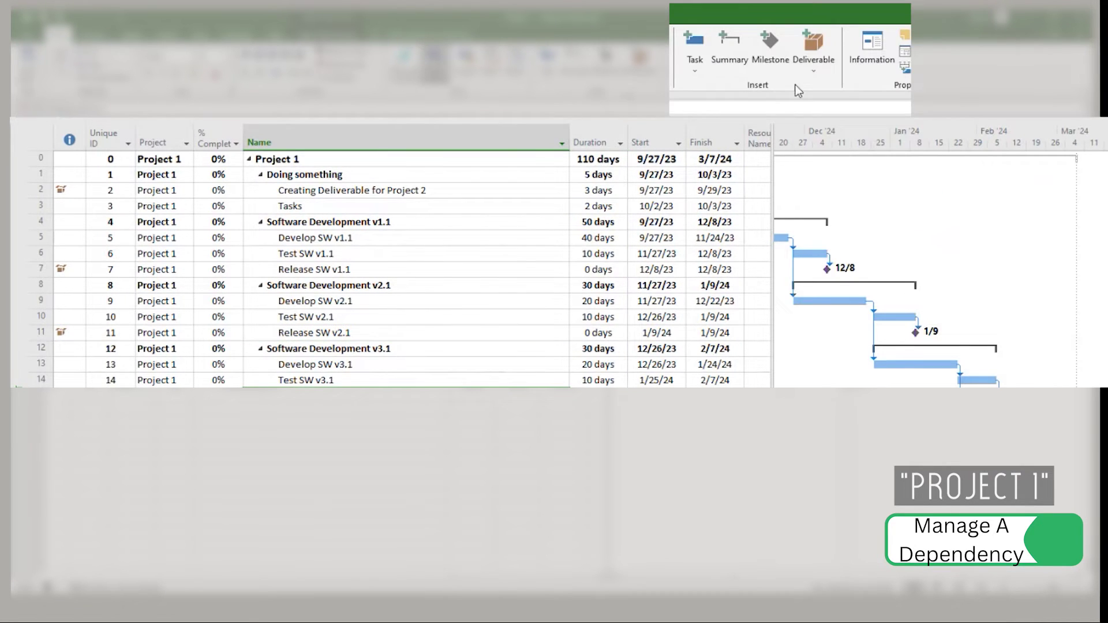
# - Synchronize the deliverables of Project 1's Release SW milestones with their rescheduled tasks
pyautogui.click(811, 72)
pyautogui.click(847, 141)
pyautogui.click(812, 71)
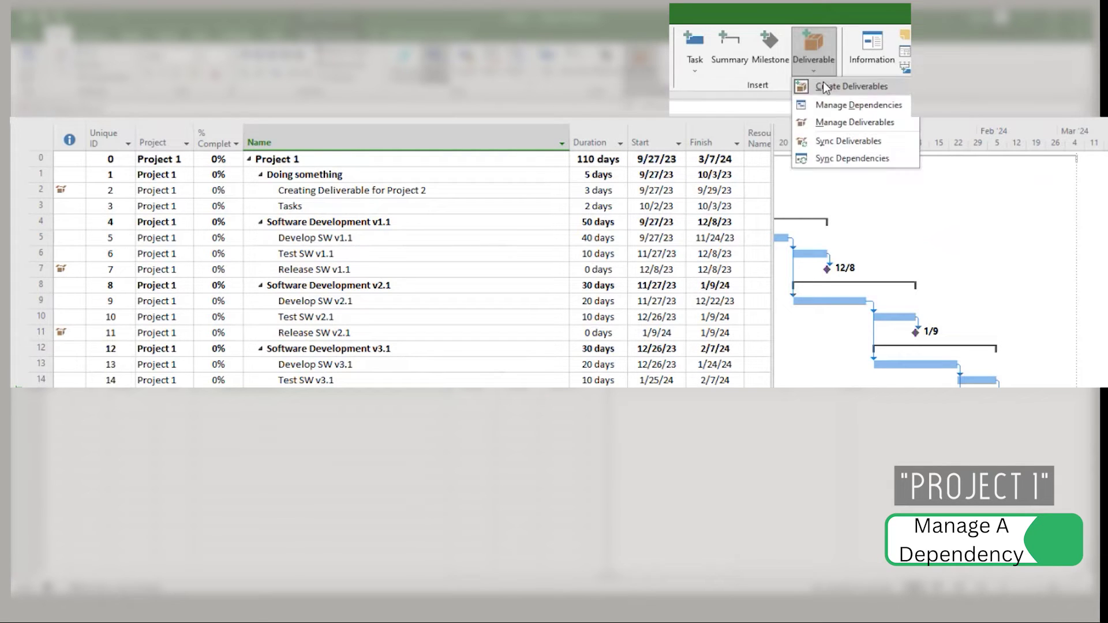
pyautogui.click(833, 141)
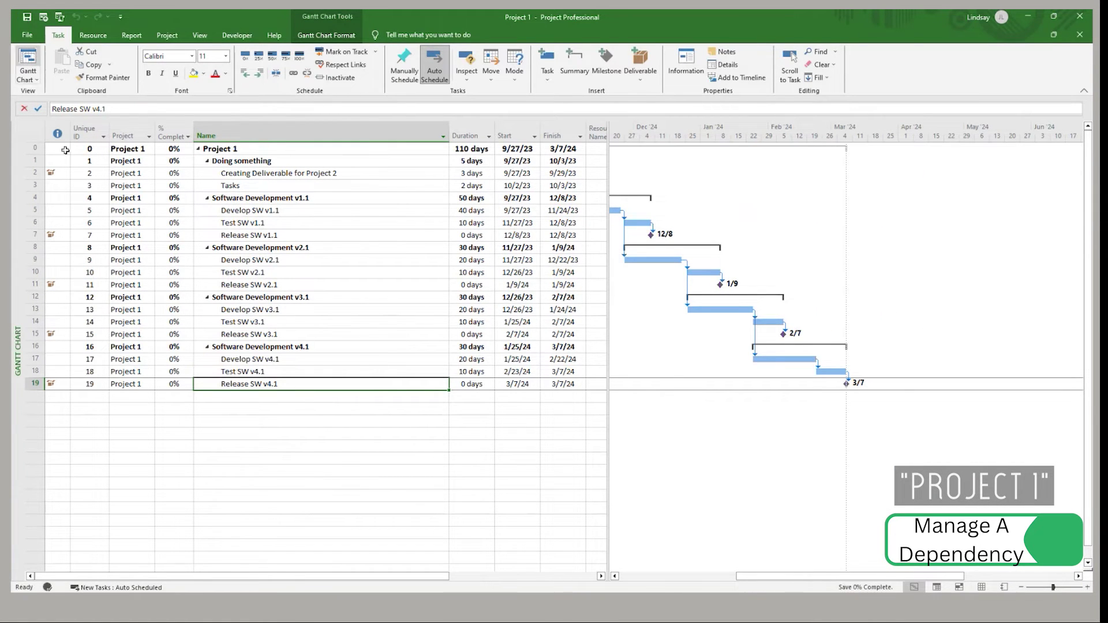
# - Switch to Project 2 and close it, saving its changes and checking it in
pyautogui.hotkey('alt', 'Tab')
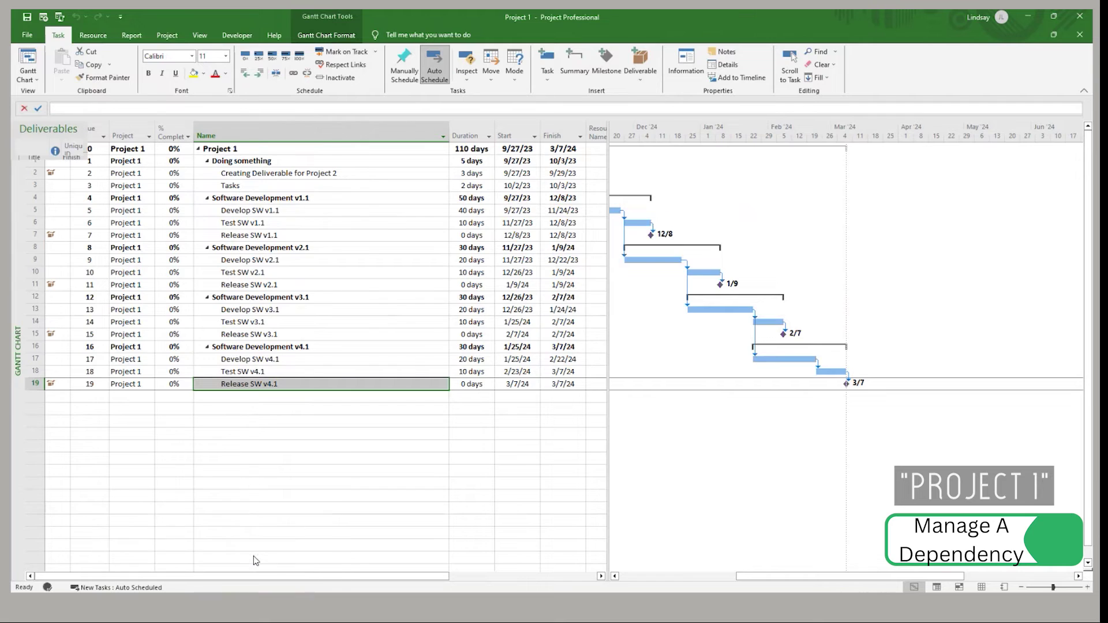
pyautogui.click(1077, 35)
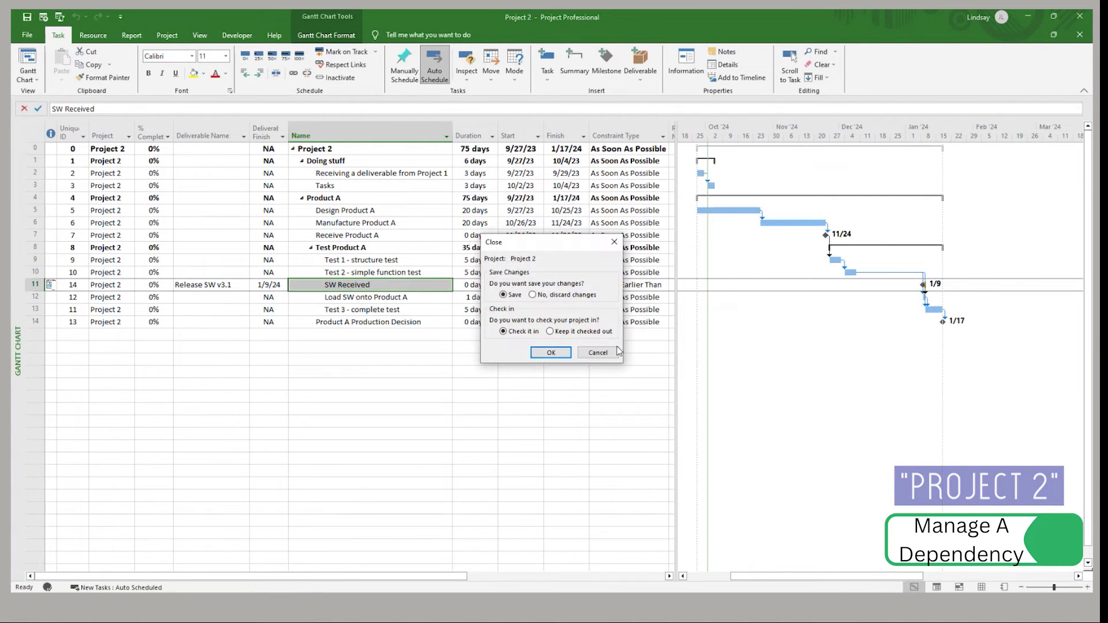
pyautogui.click(551, 352)
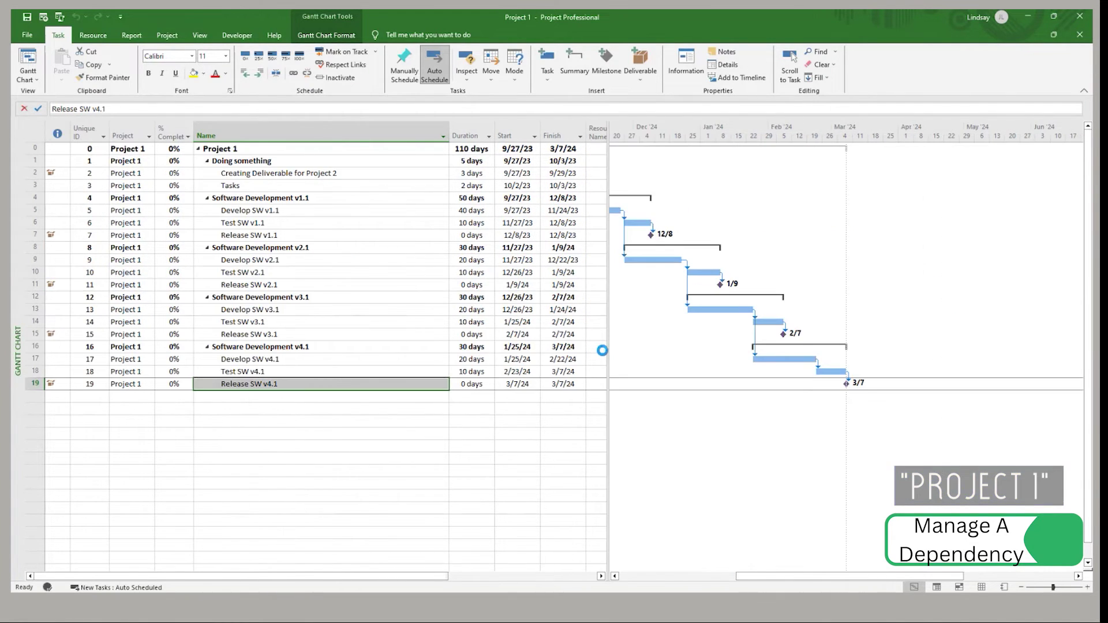
pyautogui.click(293, 360)
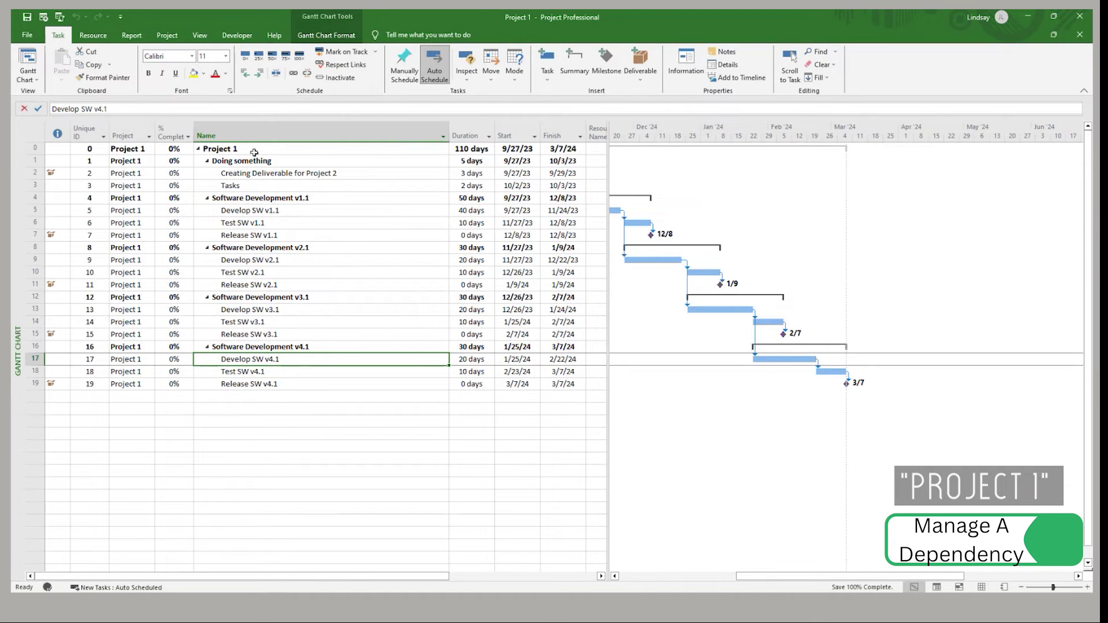
# - Reopen Project 2 from the enterprise projects on the server and check it out for editing
pyautogui.click(21, 38)
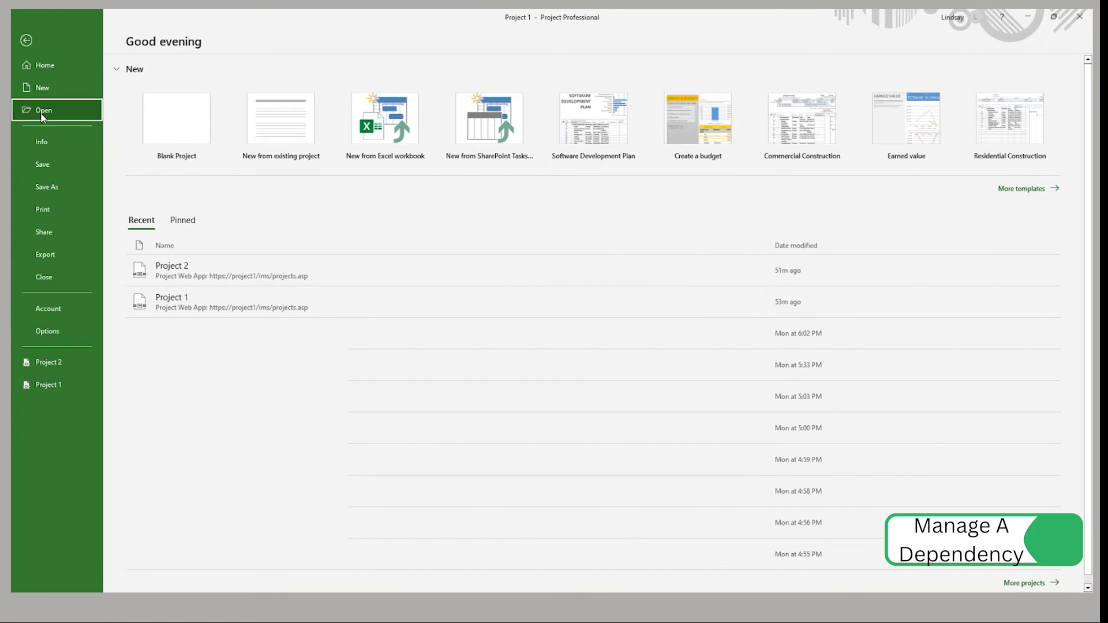
pyautogui.click(42, 113)
pyautogui.click(220, 121)
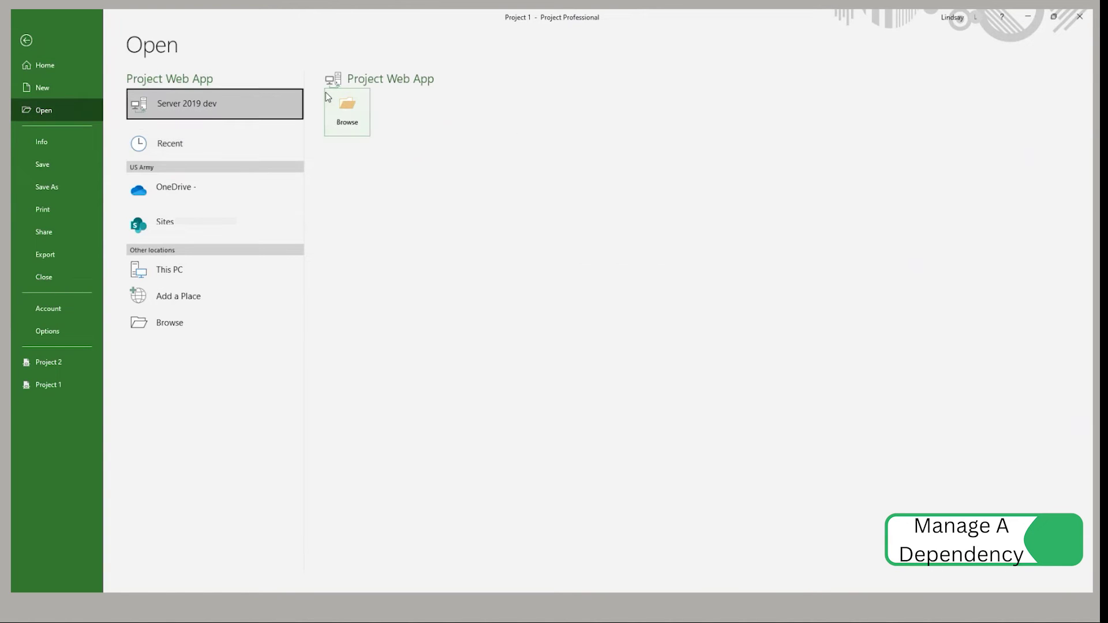
pyautogui.click(351, 104)
pyautogui.click(144, 204)
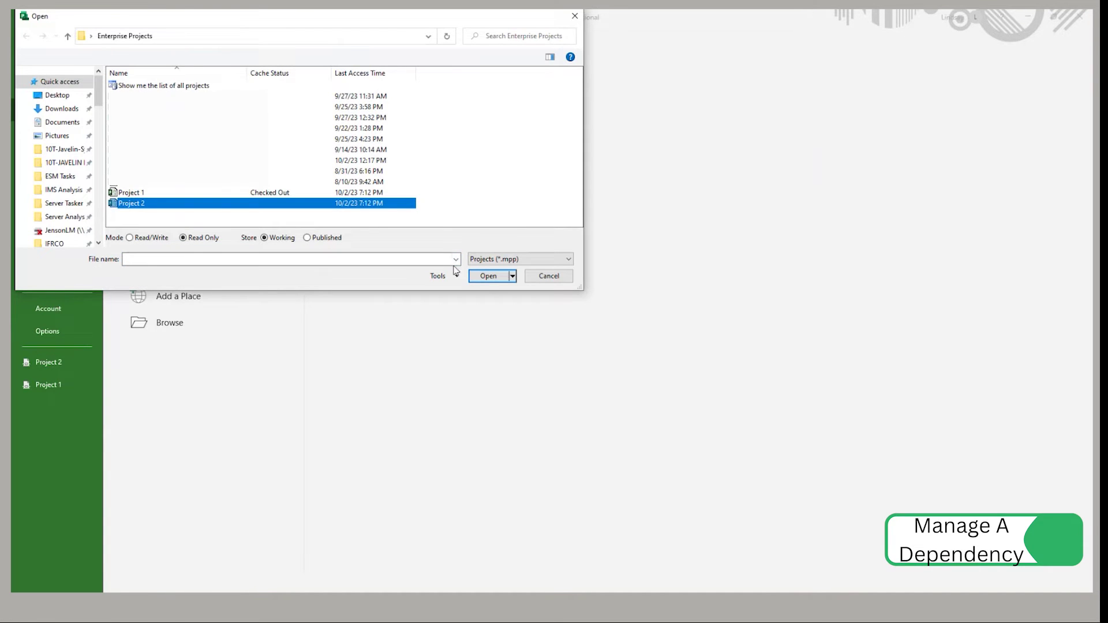
pyautogui.click(491, 276)
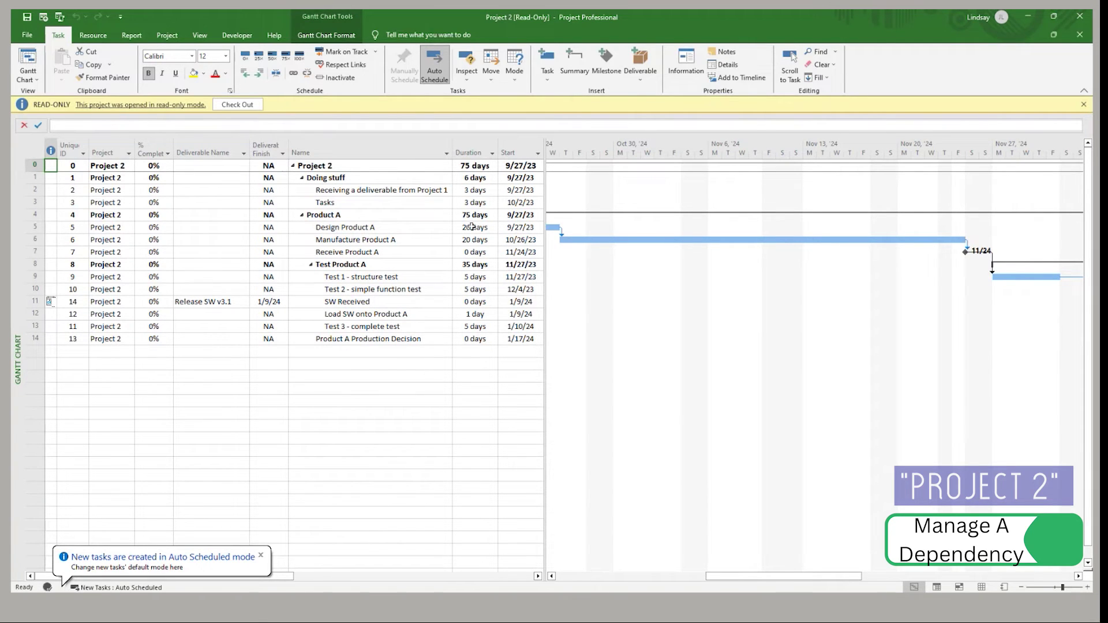
pyautogui.click(233, 103)
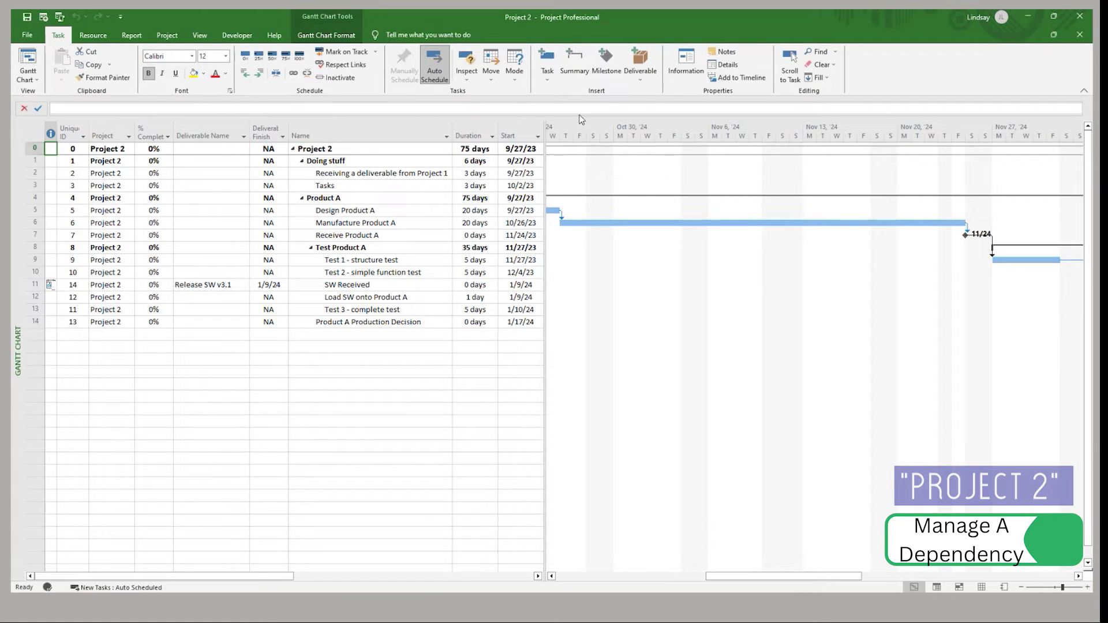
# - Open Project 2's dependency list, bring the Finish column into view, and inspect the details of the Release SW v3.1 dependency
pyautogui.click(648, 83)
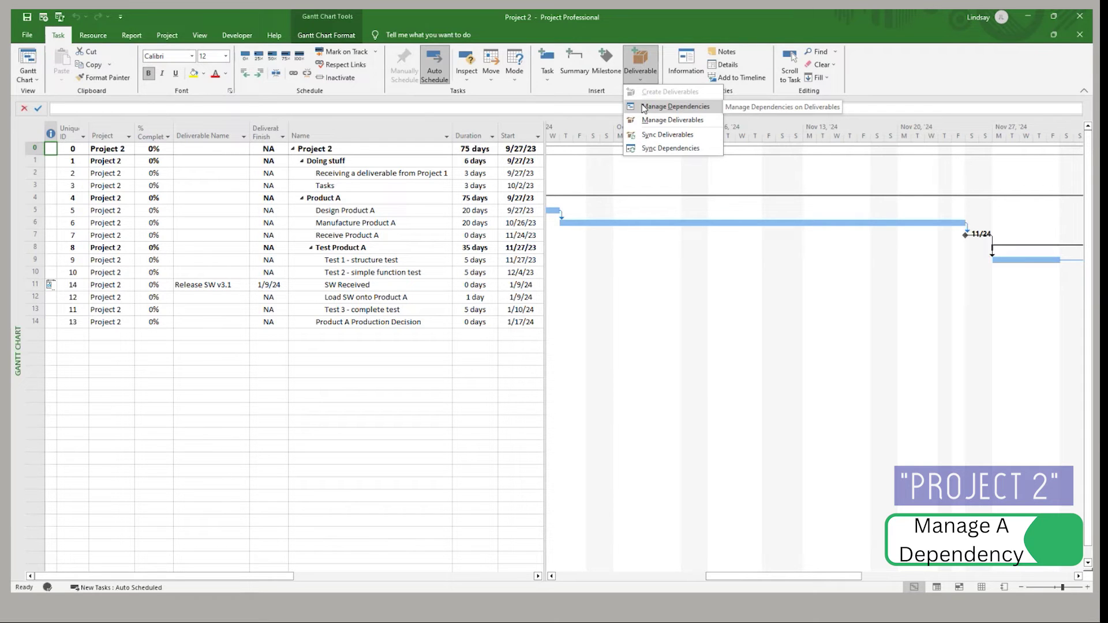
pyautogui.click(643, 108)
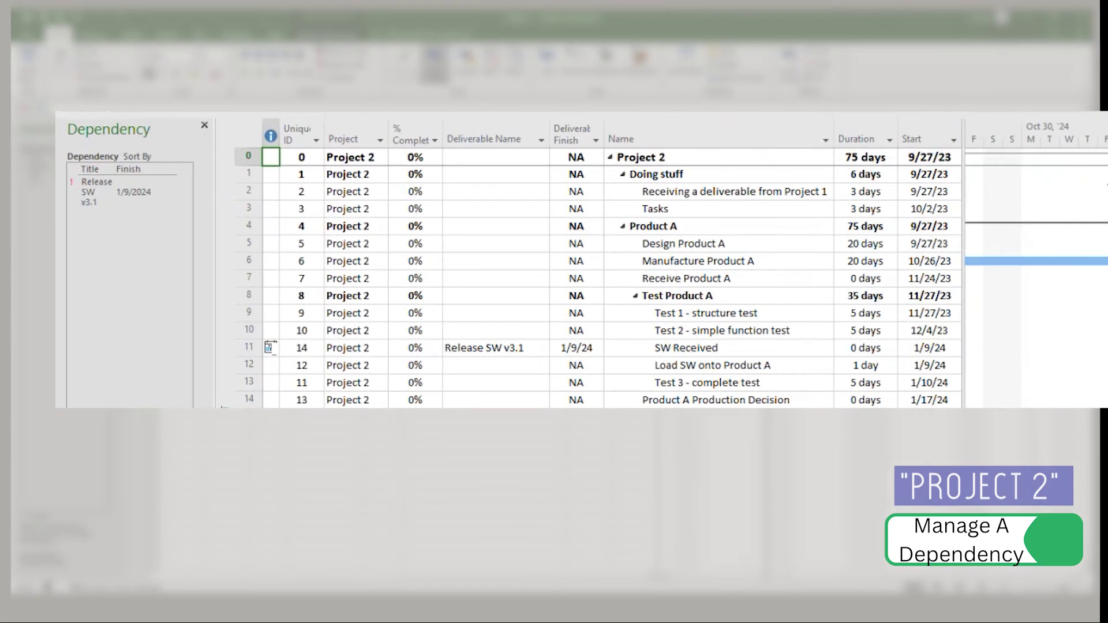
pyautogui.moveTo(657, 163); pyautogui.dragTo(727, 168)
pyautogui.moveTo(1059, 184); pyautogui.dragTo(1033, 184)
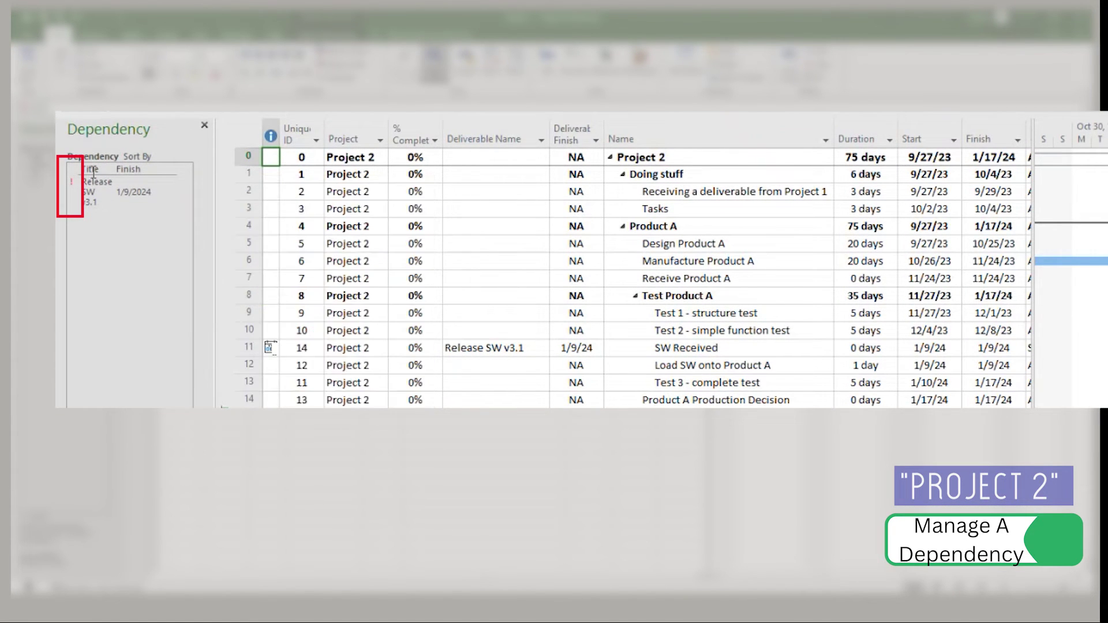
pyautogui.moveTo(123, 191)
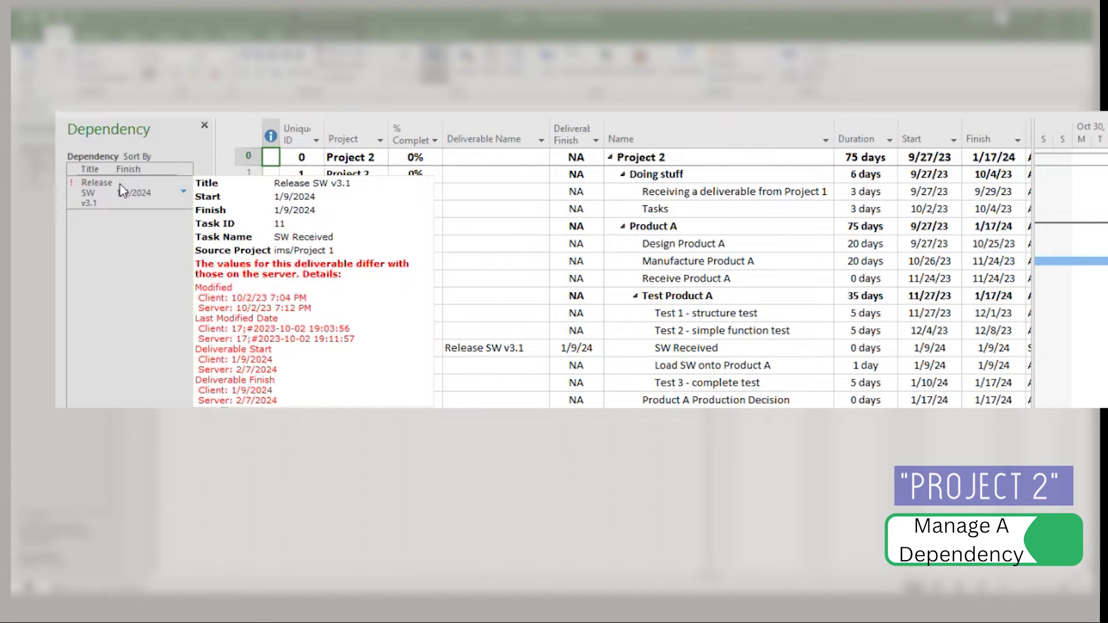
# - Accept the server's changes for the Release SW v3.1 dependency
pyautogui.click(183, 192)
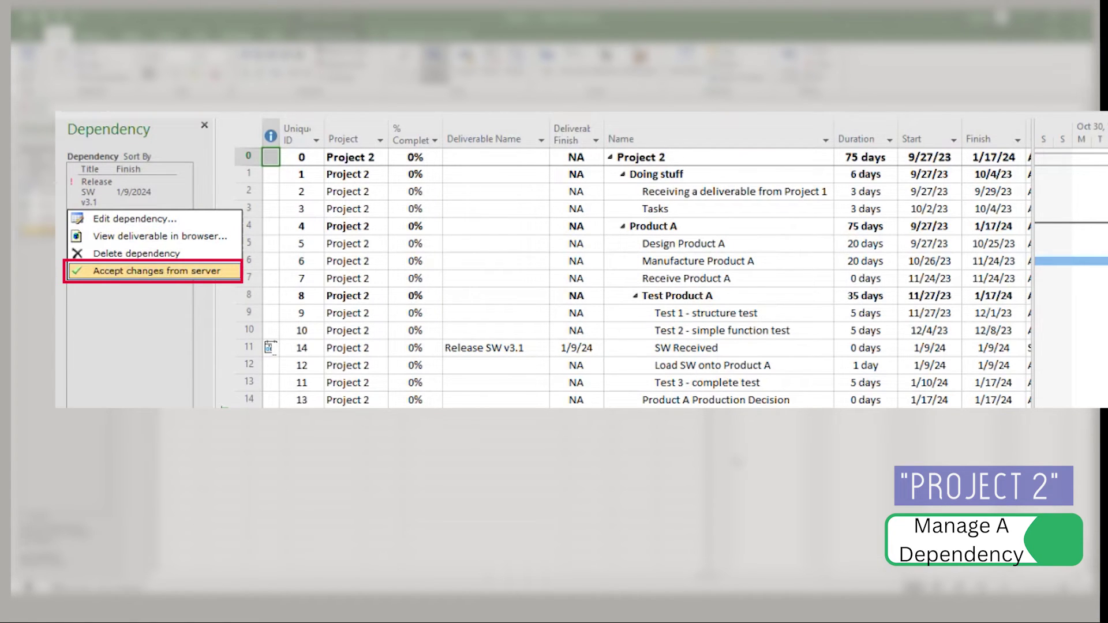
pyautogui.click(164, 271)
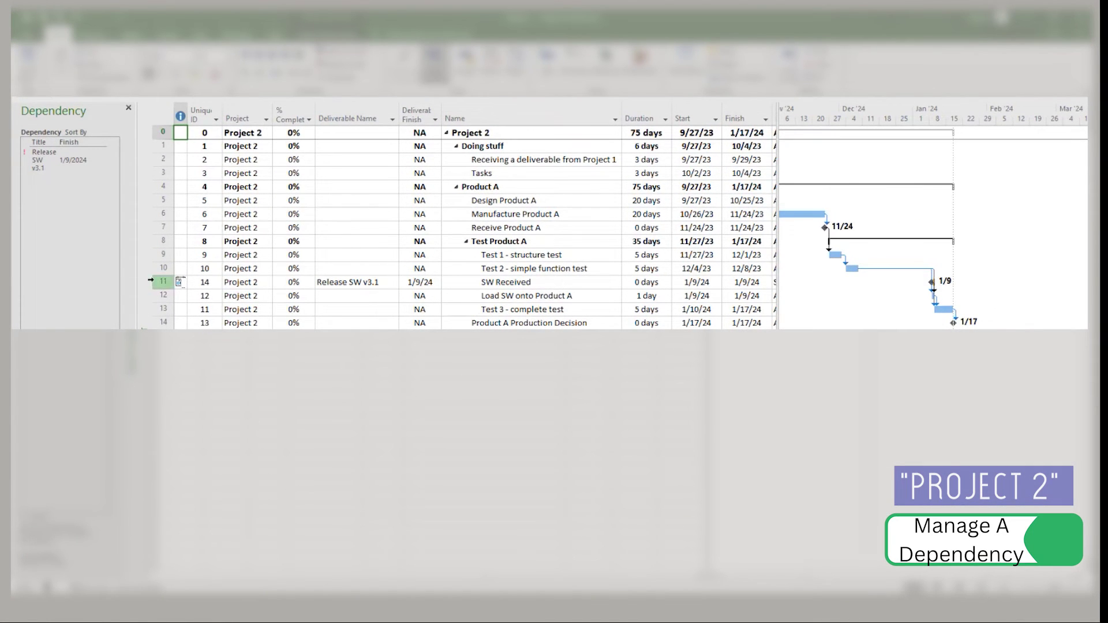
pyautogui.click(110, 161)
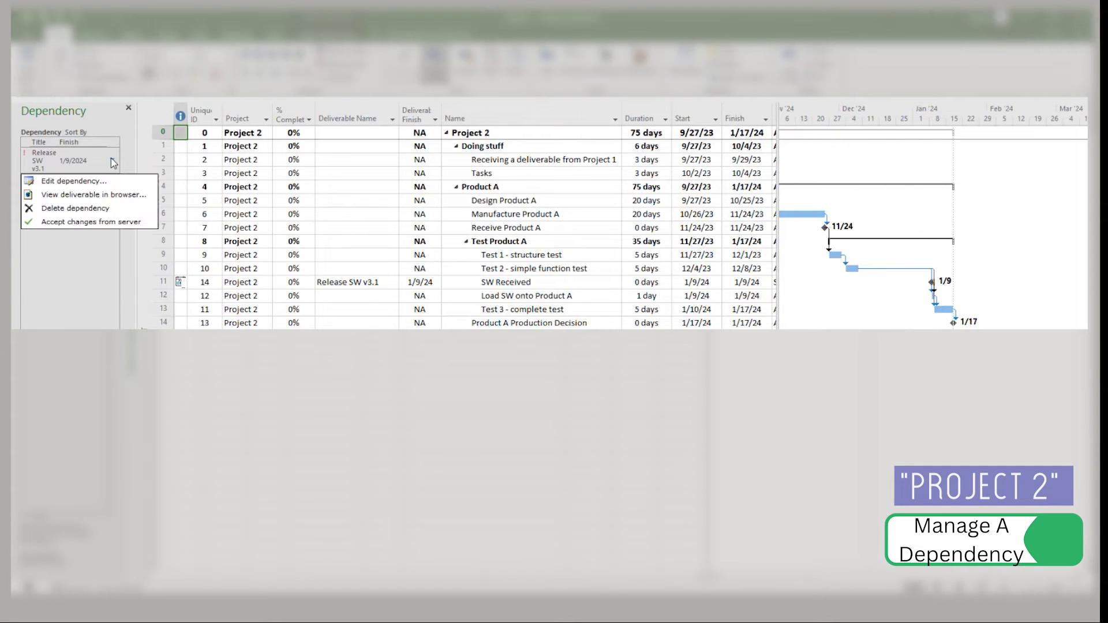
pyautogui.click(110, 223)
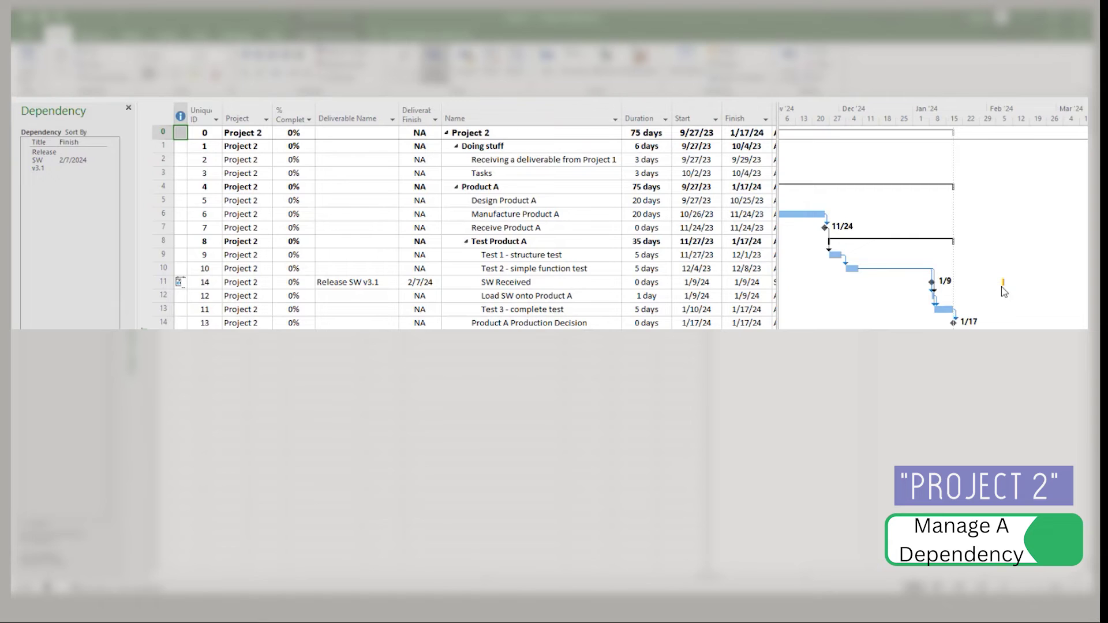
# - Synchronize the SW Received task with its updated Release SW v3.1 dependency
pyautogui.click(606, 283)
pyautogui.click(713, 57)
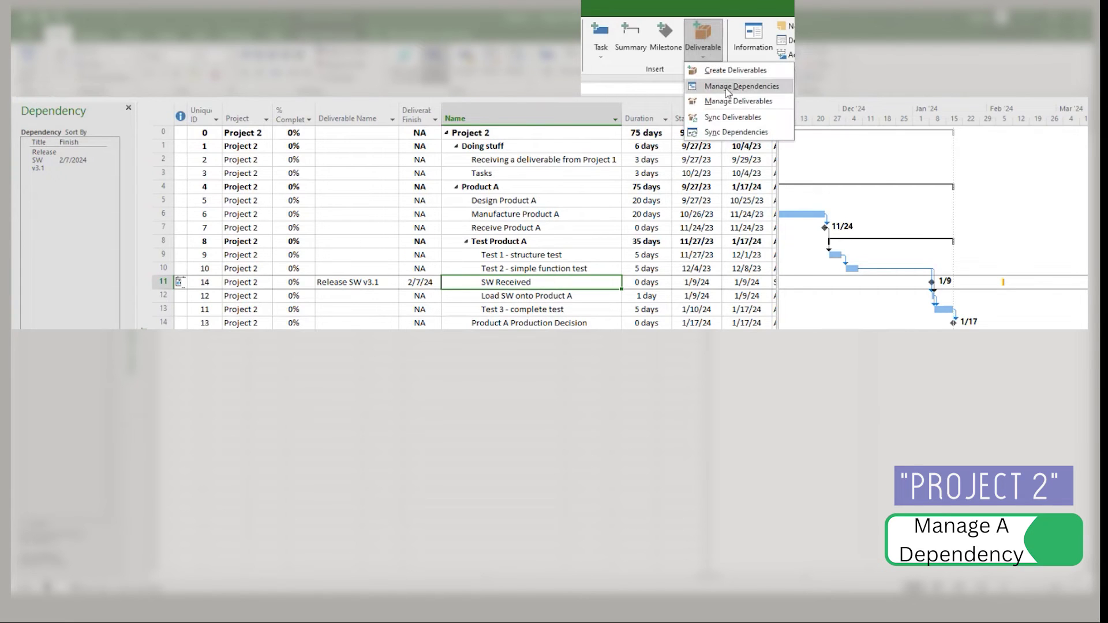
pyautogui.click(735, 133)
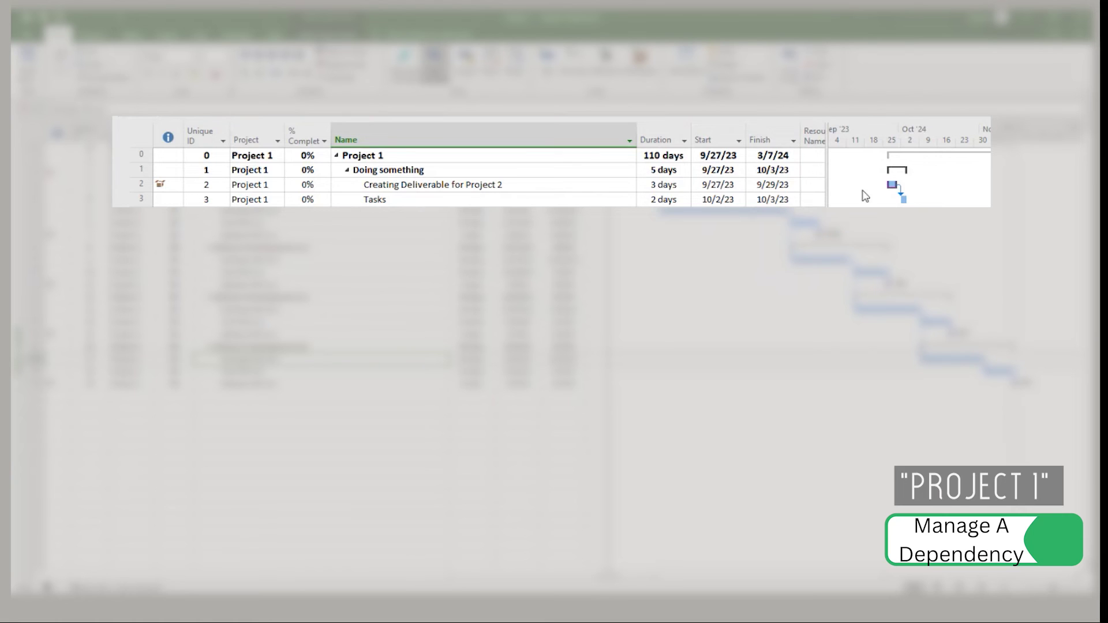
# - In the Project 1 schedule, set the duration of the Creating Deliverable for Project 2 task to 10 days
pyautogui.click(673, 185)
pyautogui.write('10')
pyautogui.press('Return')
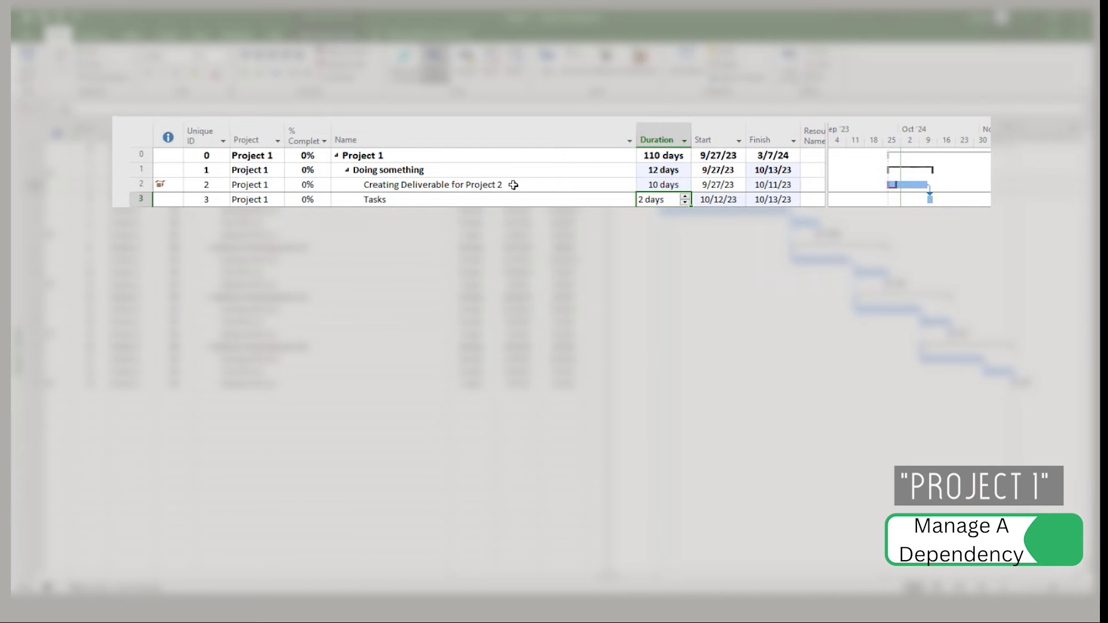
pyautogui.click(608, 183)
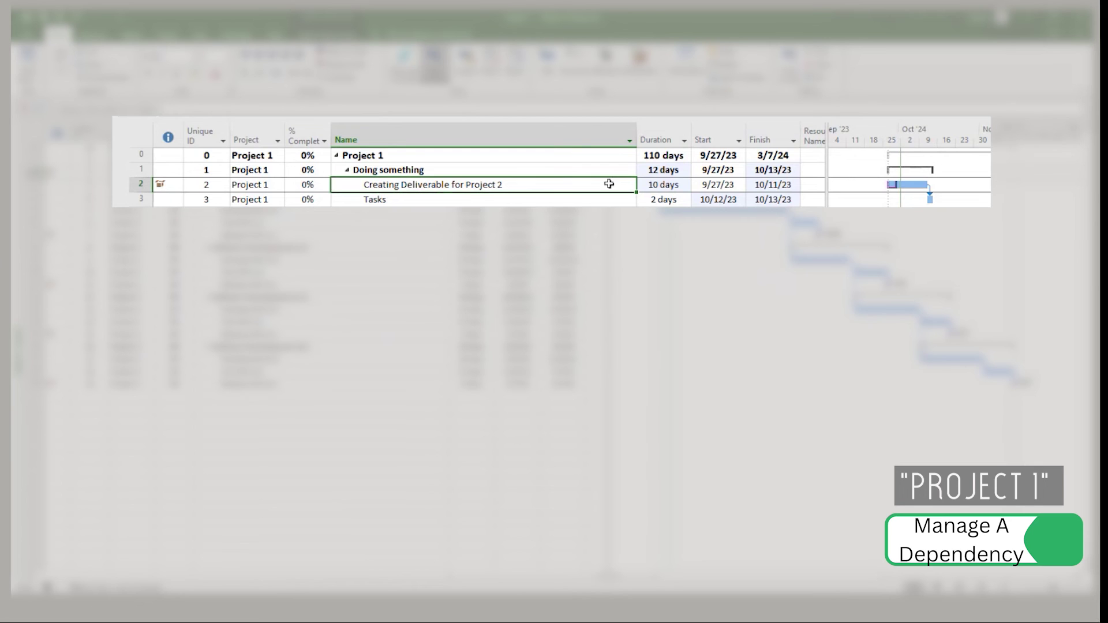
# - Synchronize the Creating Deliverable for Project 2 deliverable with its updated task in Project 1
pyautogui.click(880, 75)
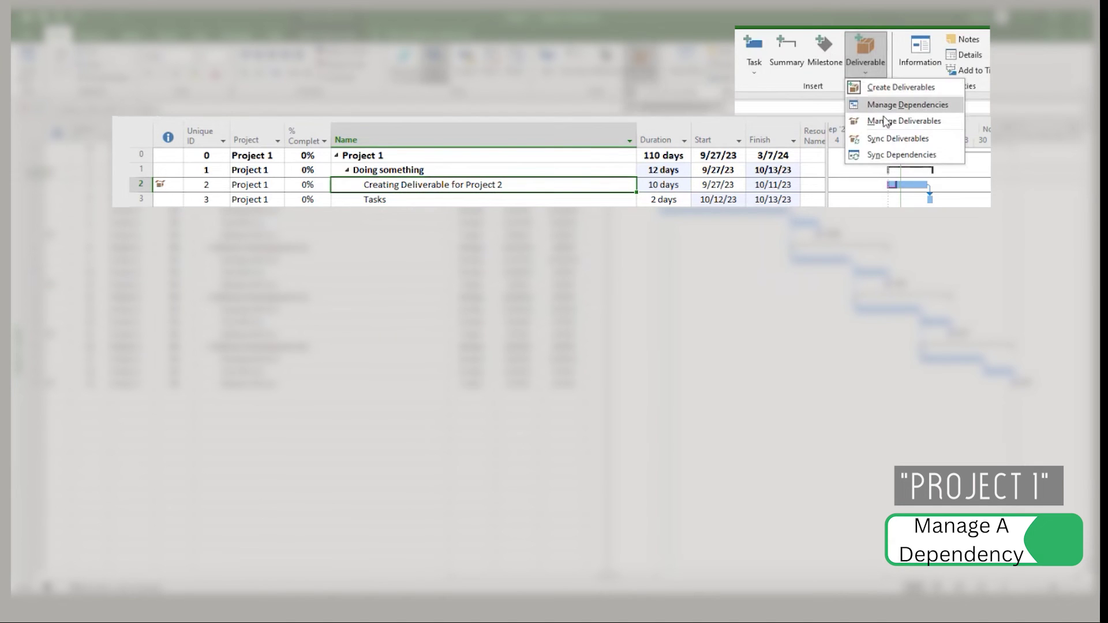
pyautogui.click(886, 137)
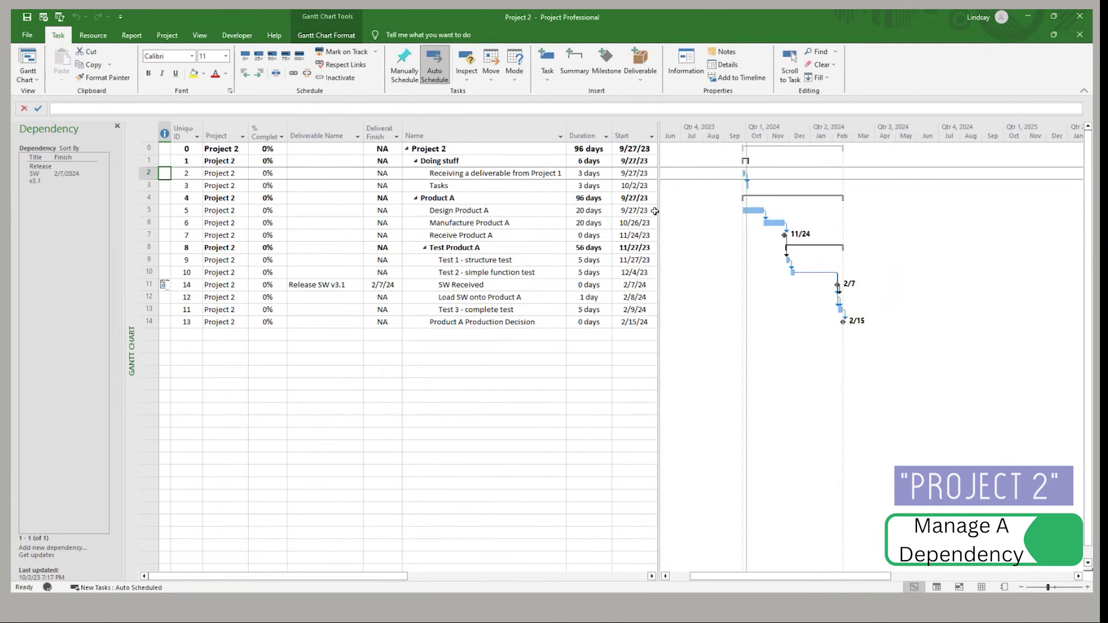
# - In Project 2, widen the task table to show Constraint Type and open the dependency list for the Receiving a deliverable from Project 1 task
pyautogui.moveTo(762, 211); pyautogui.dragTo(743, 213)
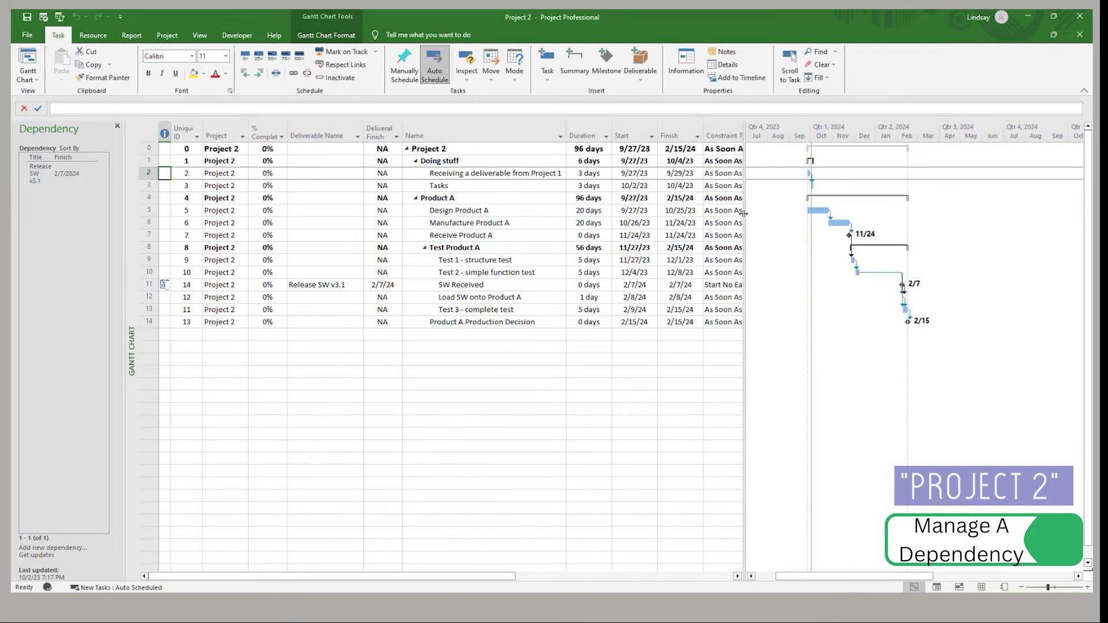
pyautogui.moveTo(743, 213); pyautogui.dragTo(760, 213)
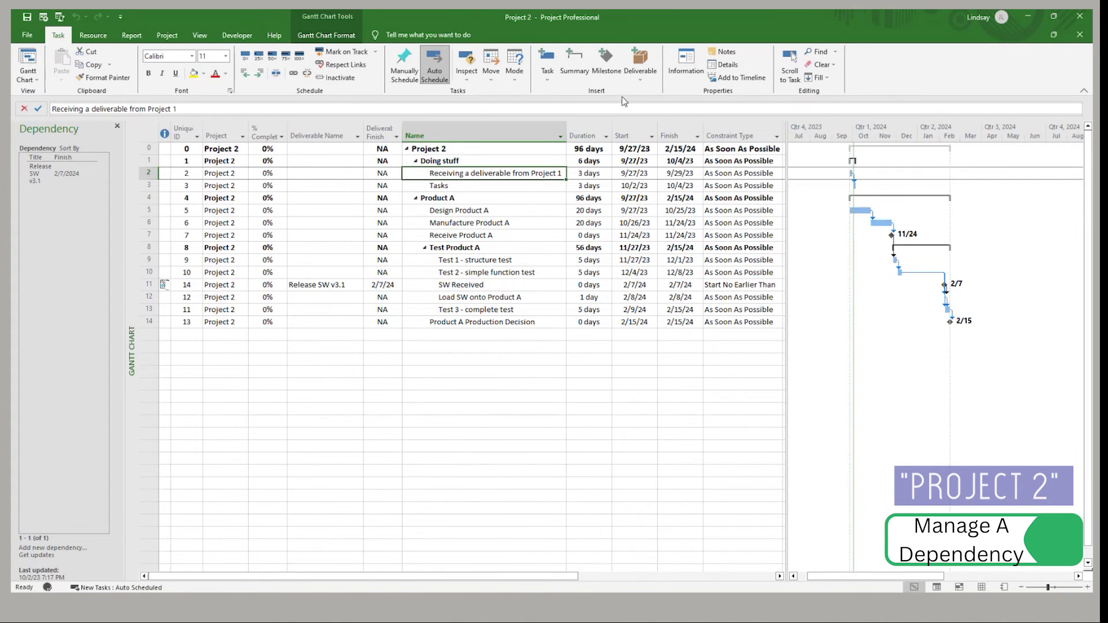
pyautogui.click(639, 64)
pyautogui.click(649, 107)
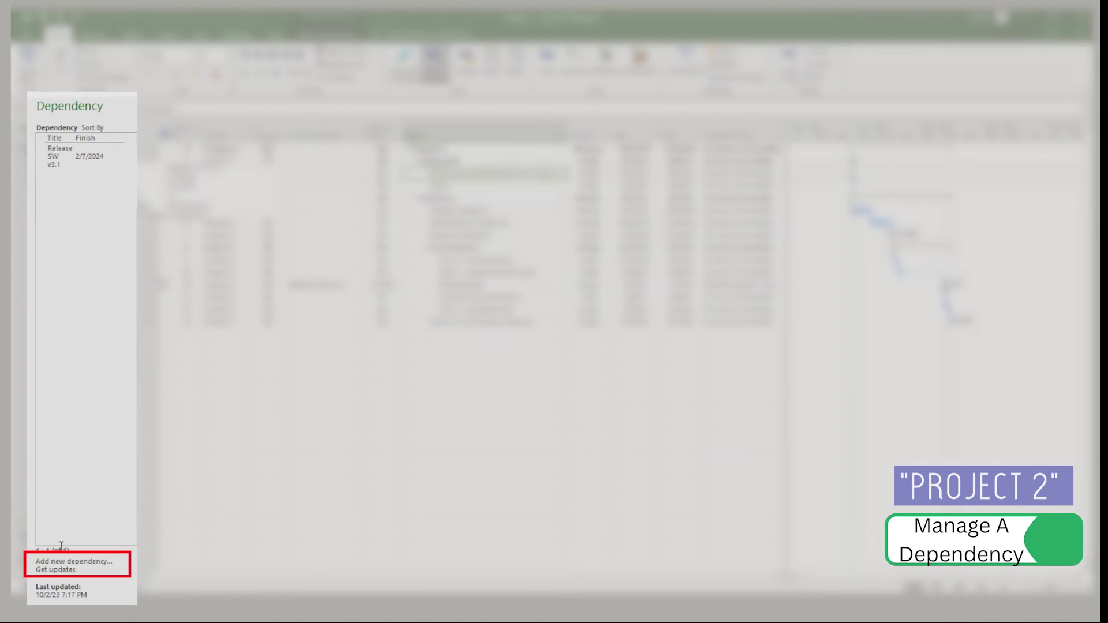
# - Add a dependency on Project 1's Creating Deliverable for Project 2 deliverable, linked to the Receiving a deliverable from Project 1 task
pyautogui.click(63, 562)
pyautogui.click(130, 154)
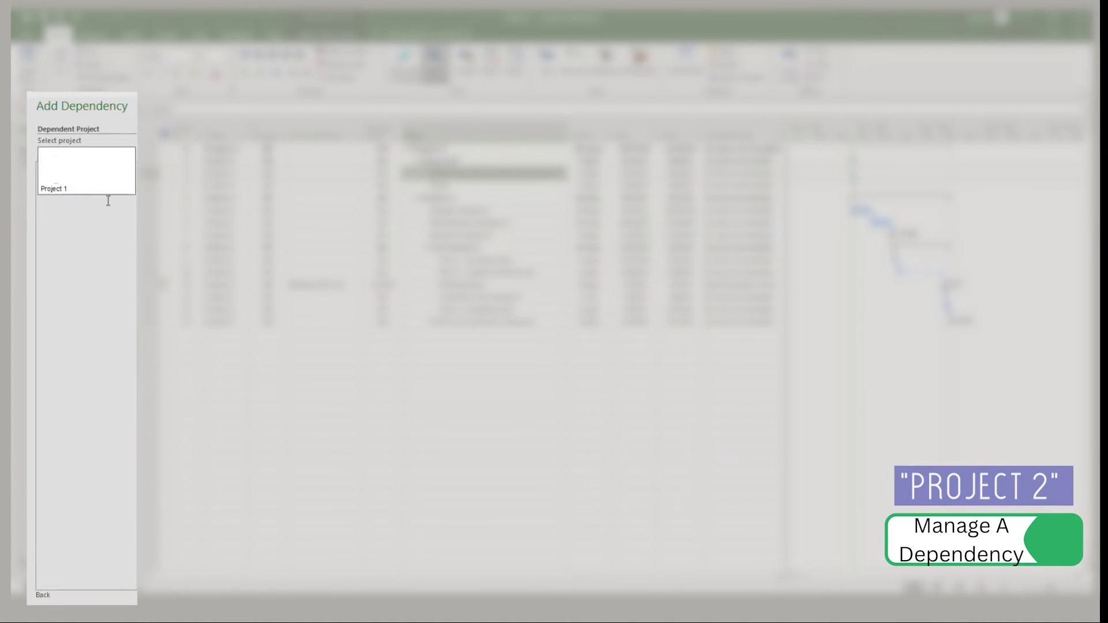
pyautogui.click(102, 189)
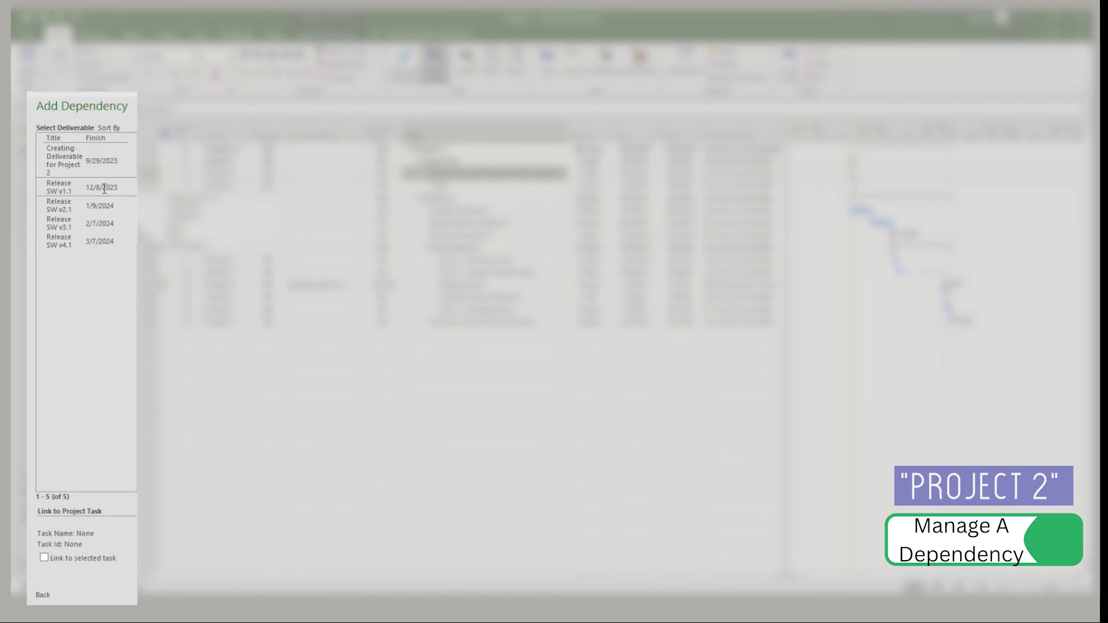
pyautogui.click(61, 161)
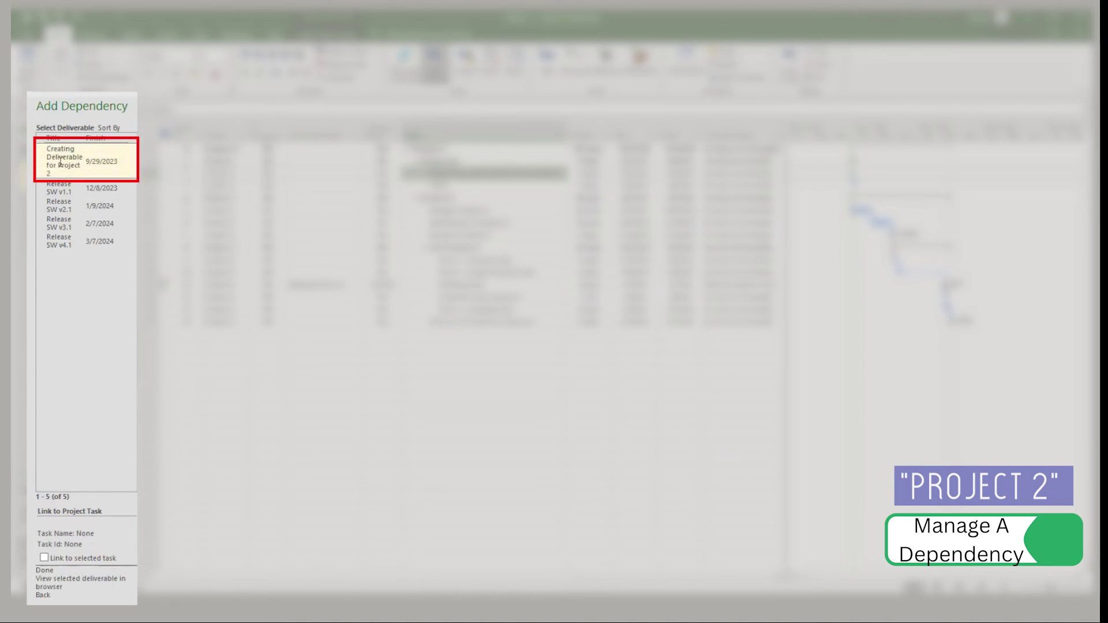
pyautogui.click(44, 557)
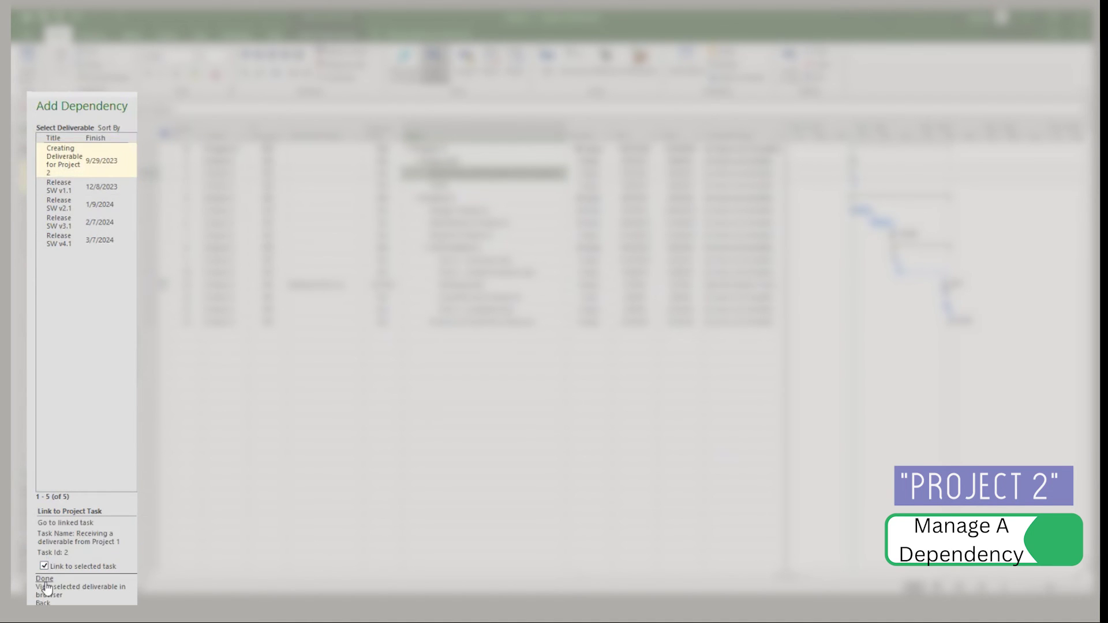
pyautogui.click(44, 579)
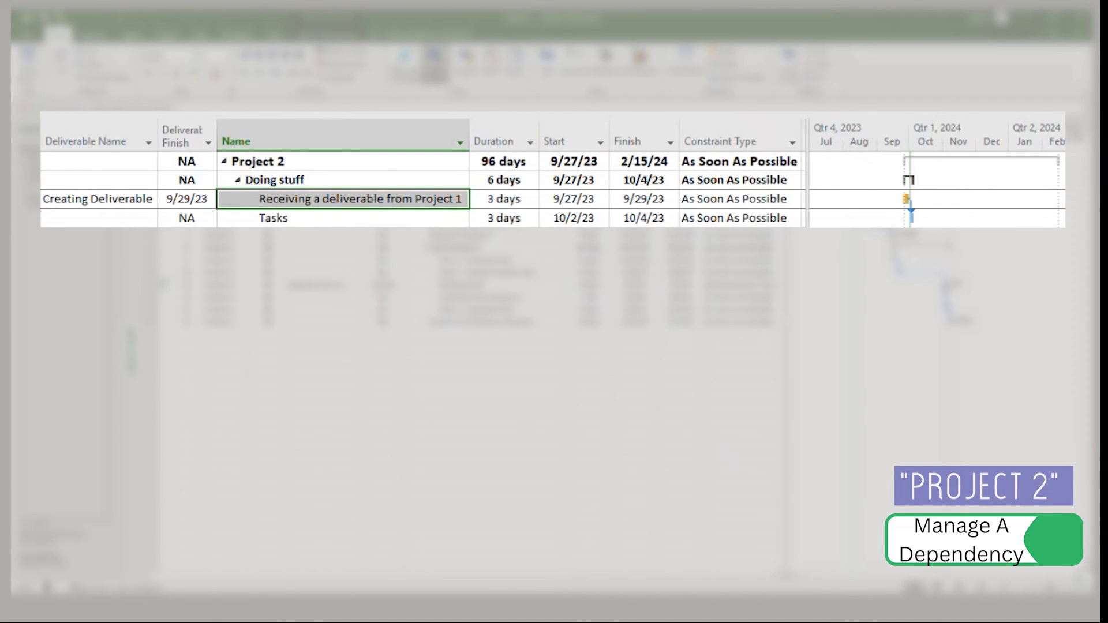
pyautogui.keyDown('ctrl'); pyautogui.scroll(2, 981, 199); pyautogui.keyUp('ctrl')
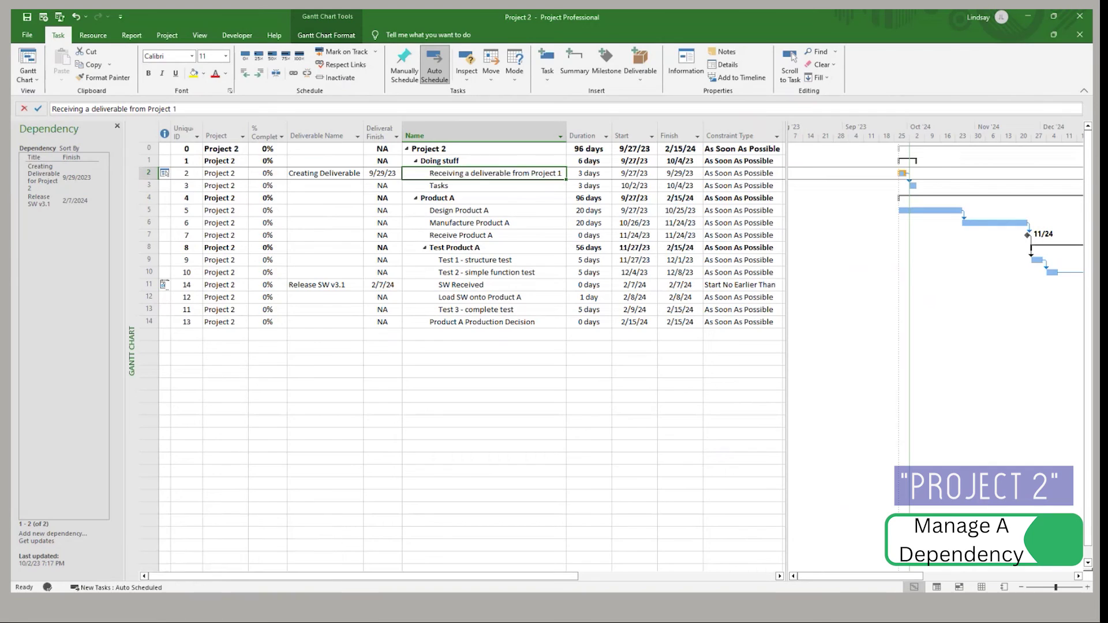
# - Switch to Project 1 and set the duration of the Creating Deliverable for Project 2 task to 15 days
pyautogui.click(185, 568)
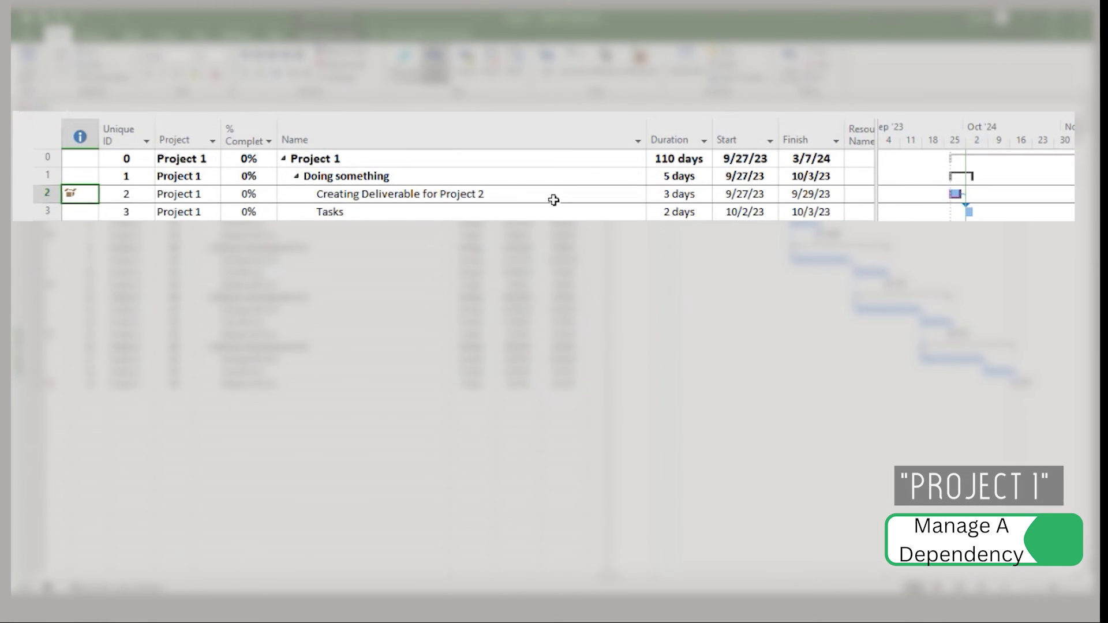
pyautogui.click(553, 200)
pyautogui.click(668, 195)
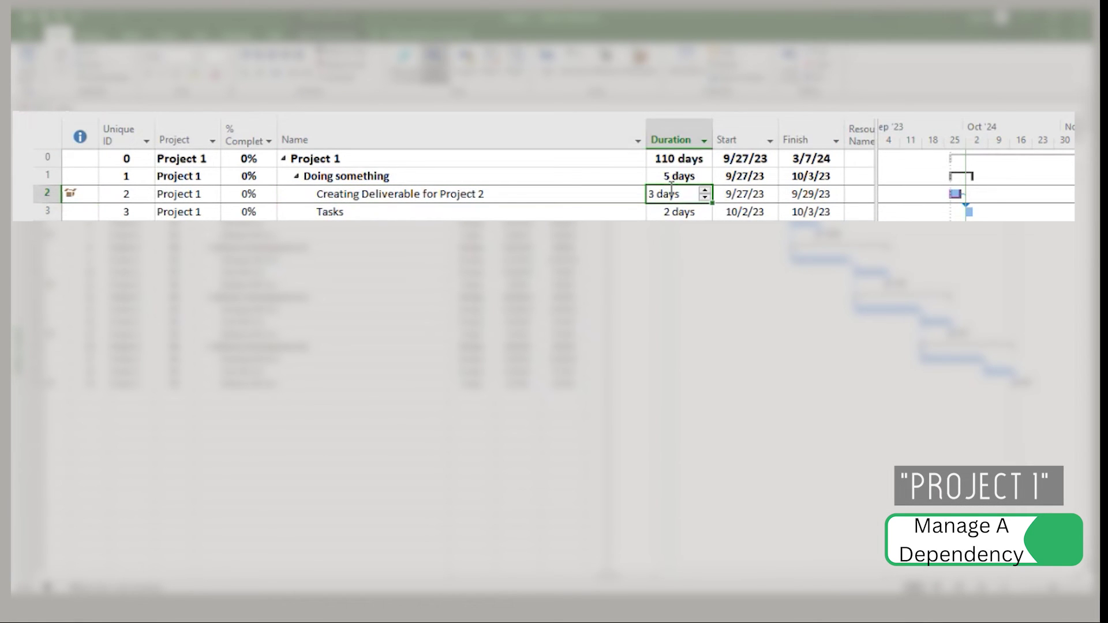
pyautogui.write('15')
pyautogui.press('Return')
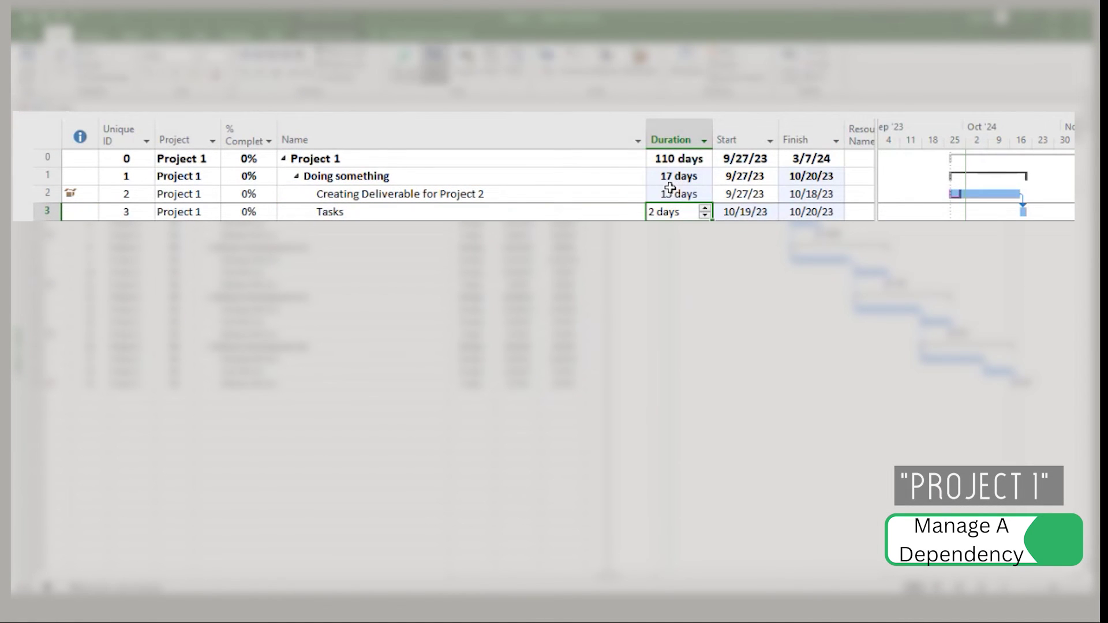
# - Synchronize the Creating Deliverable for Project 2 deliverable with its task, and save and publish Project 1
pyautogui.click(608, 192)
pyautogui.click(639, 58)
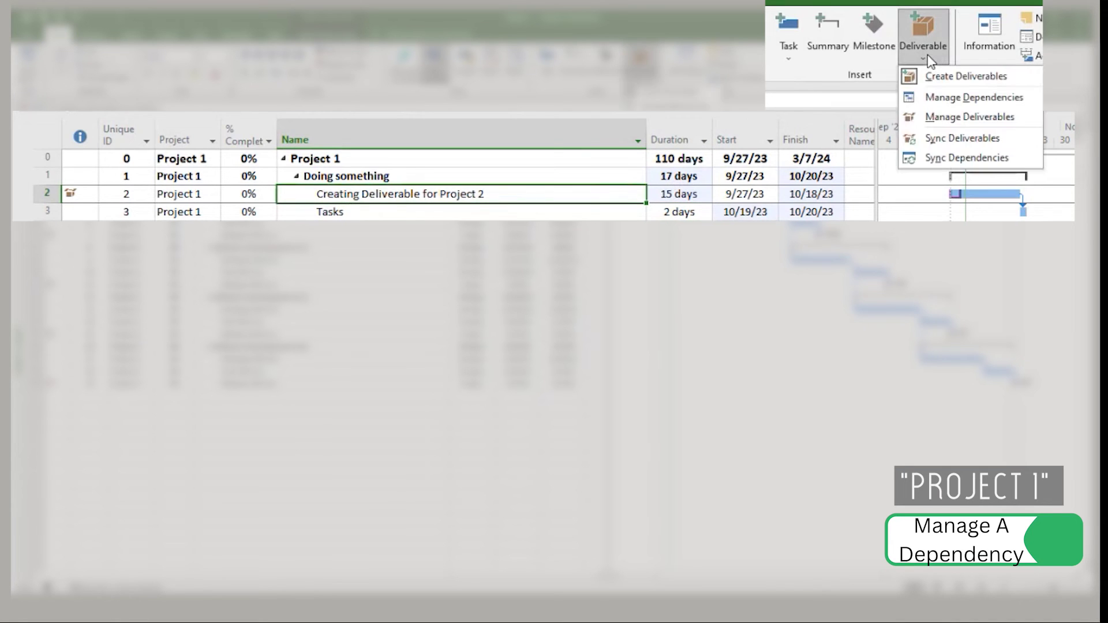
pyautogui.click(958, 137)
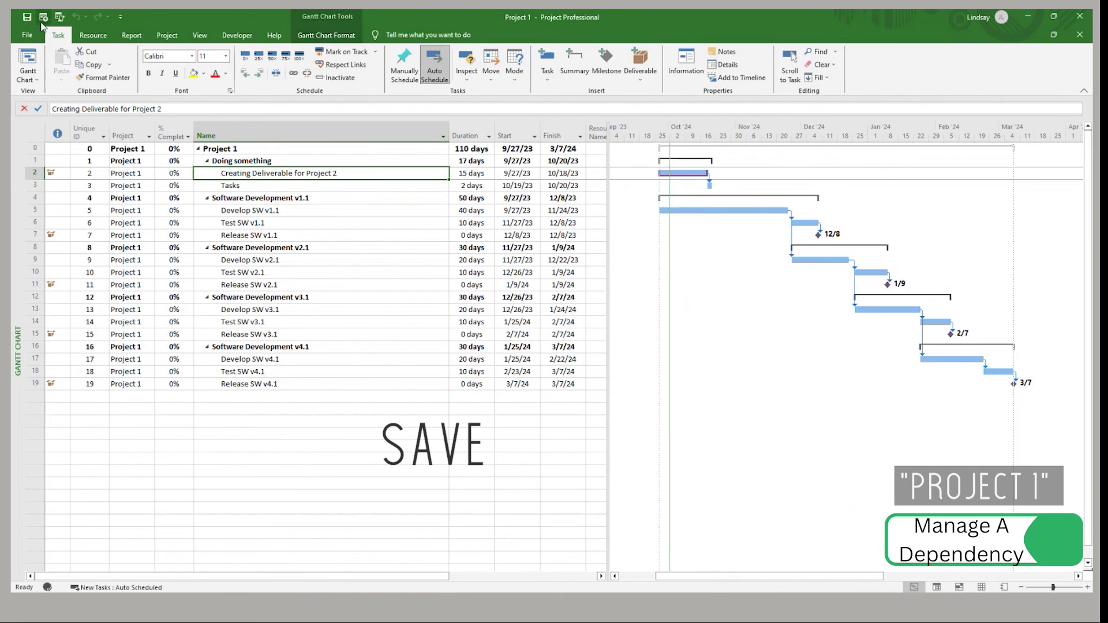
pyautogui.click(27, 17)
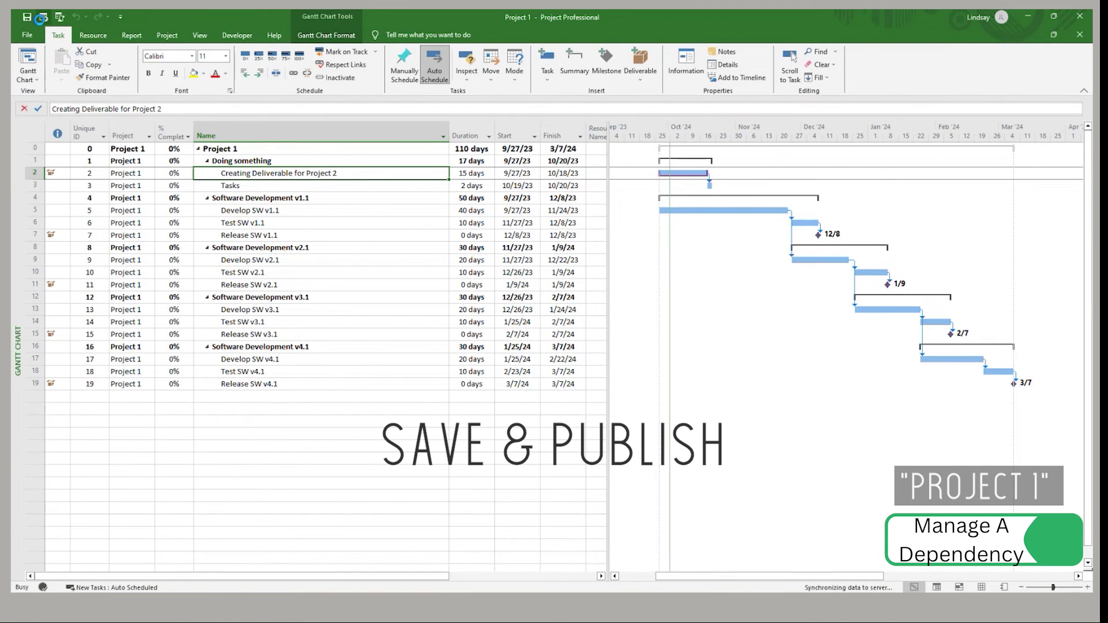
# - Switch to Project 2 and close it, saving the changes and checking it in
pyautogui.moveTo(216, 608)
pyautogui.click(276, 559)
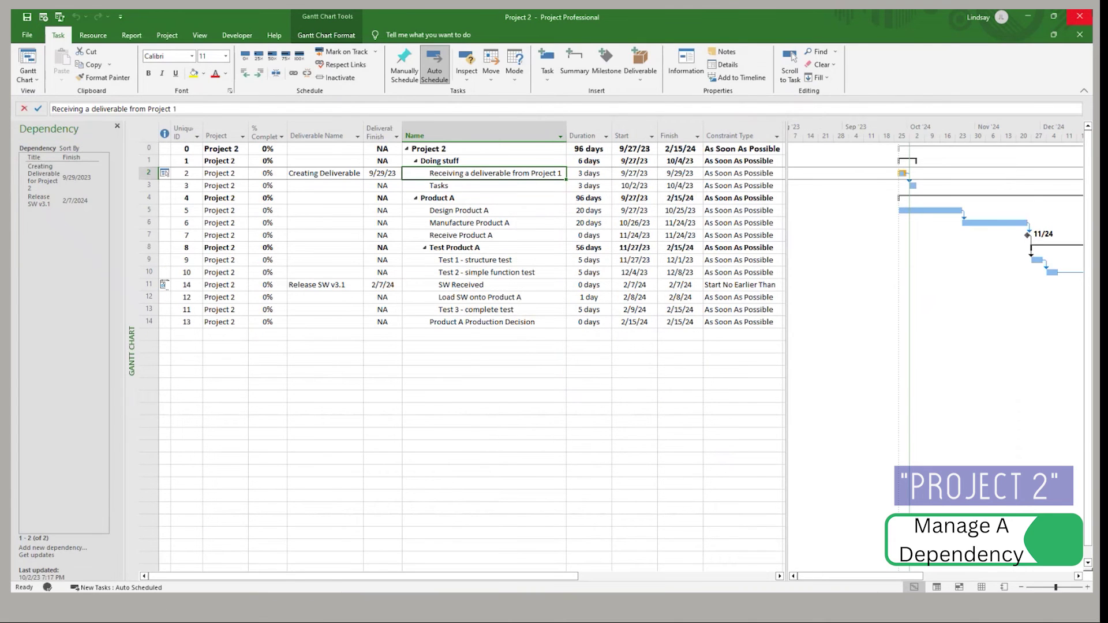
pyautogui.click(1079, 34)
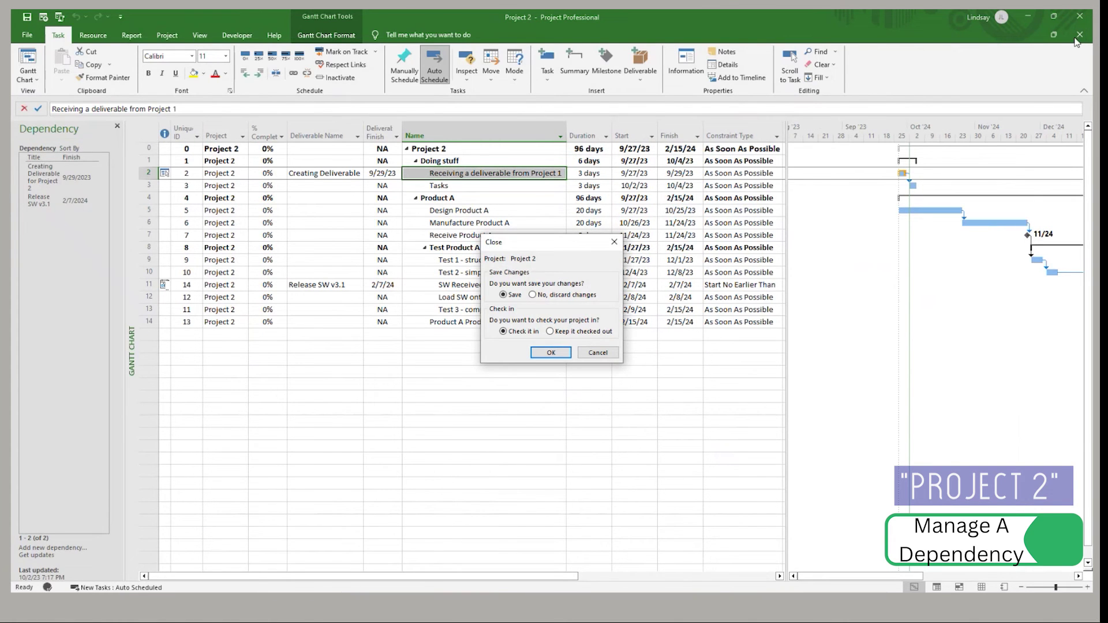
pyautogui.click(549, 352)
# - Reopen Project 2 from the Enterprise Projects in read-only mode and widen the task table to show the Constraint Type column
pyautogui.click(28, 36)
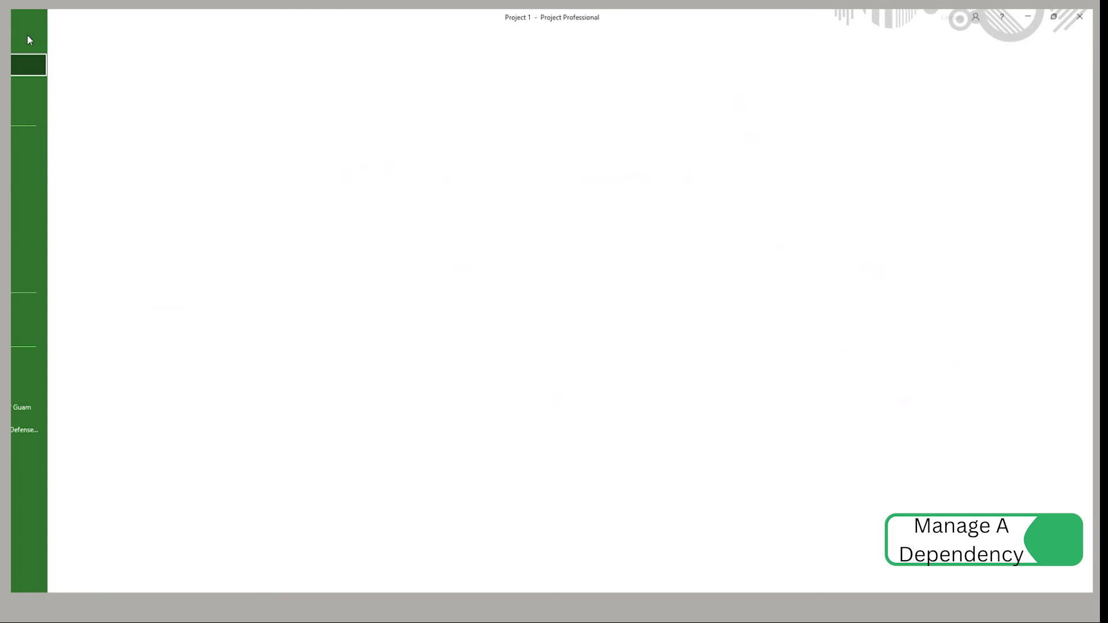
pyautogui.click(36, 110)
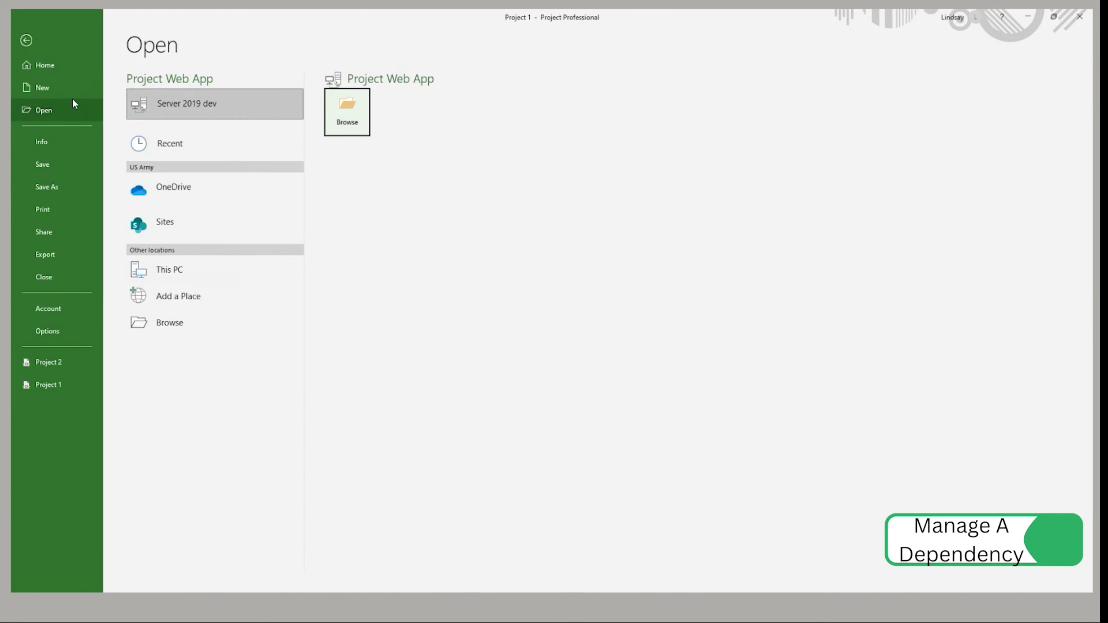
pyautogui.click(328, 103)
pyautogui.click(147, 207)
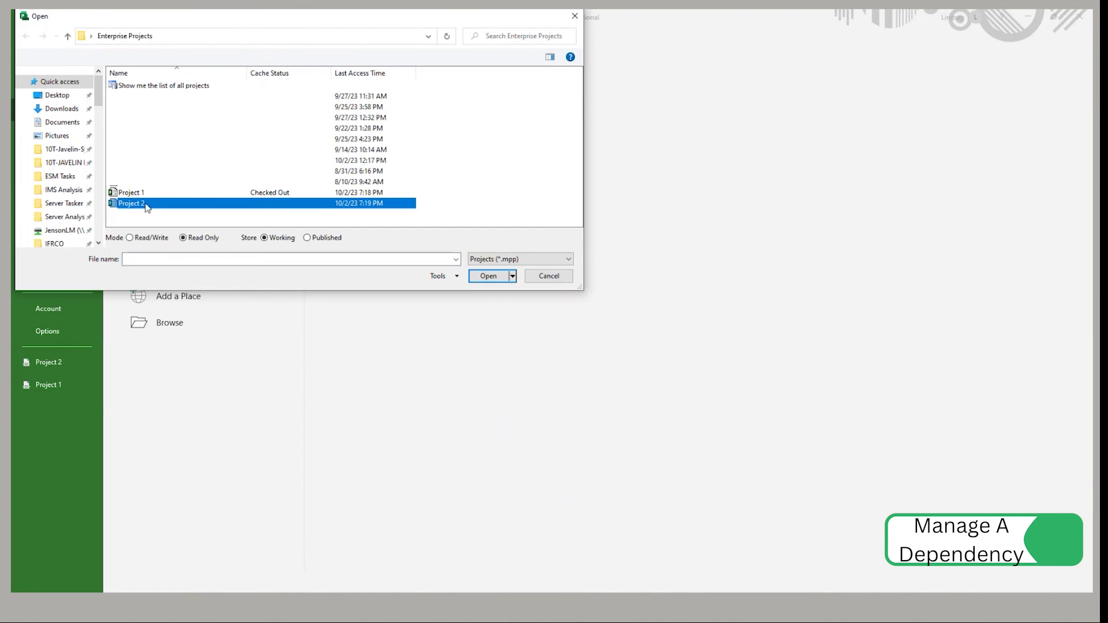
pyautogui.click(488, 276)
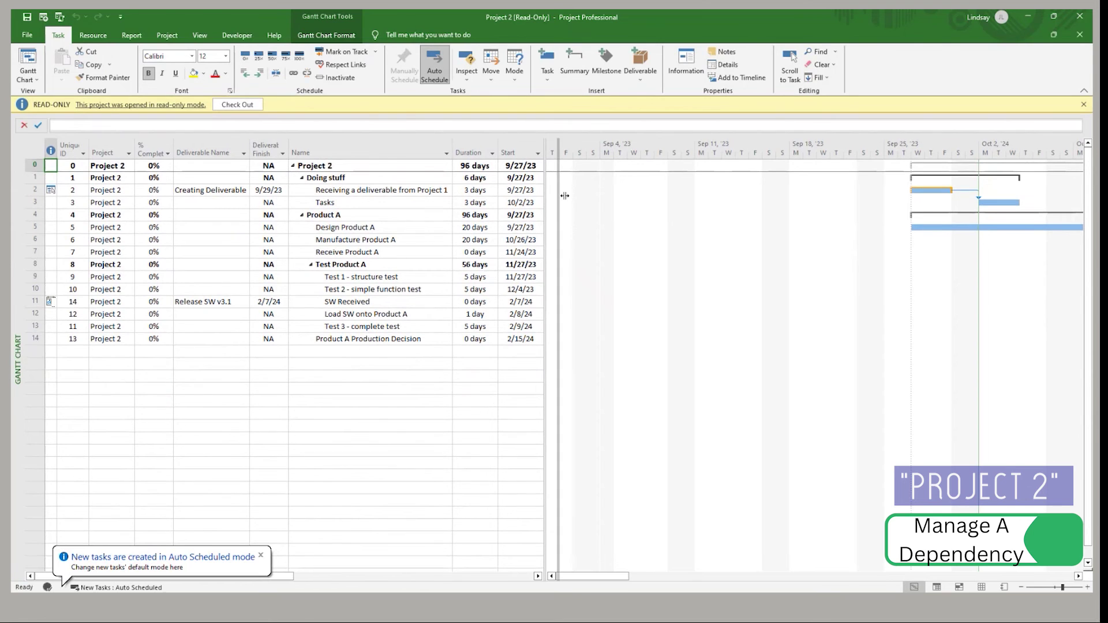
pyautogui.moveTo(544, 195); pyautogui.dragTo(653, 195)
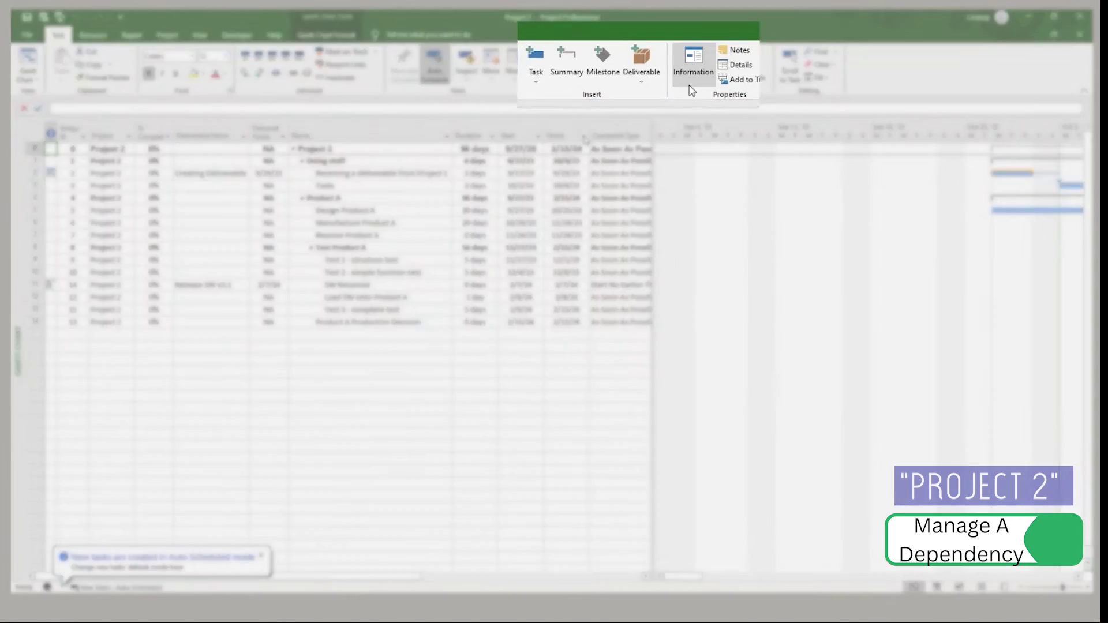
# - Open Project 2's dependency list and accept the server's changes for the Creating Deliverable for Project 2 dependency
pyautogui.click(639, 68)
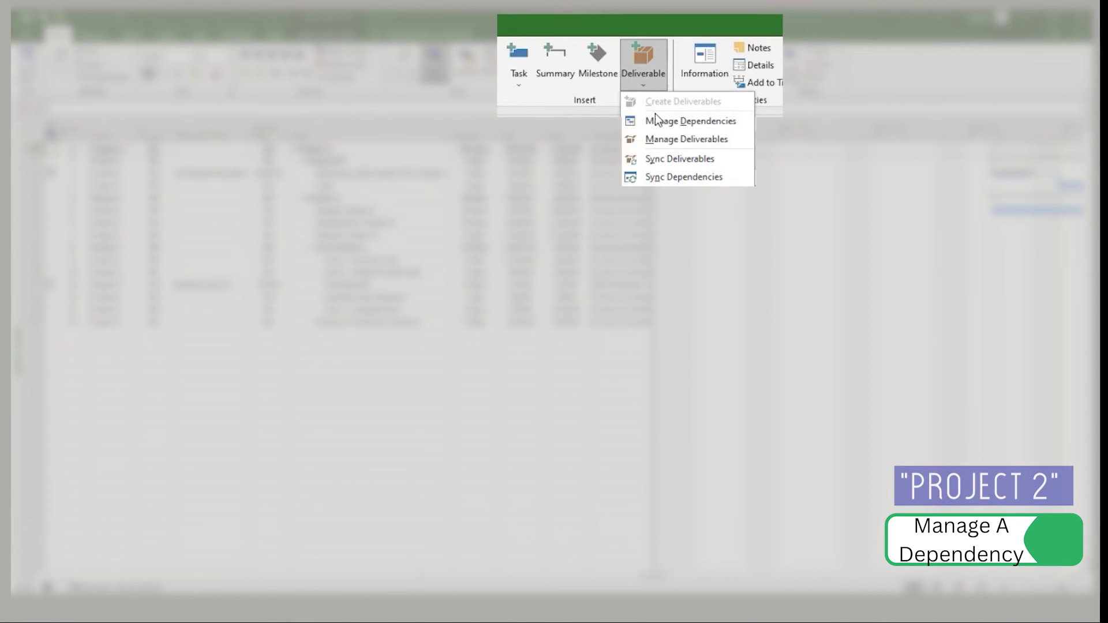
pyautogui.click(656, 115)
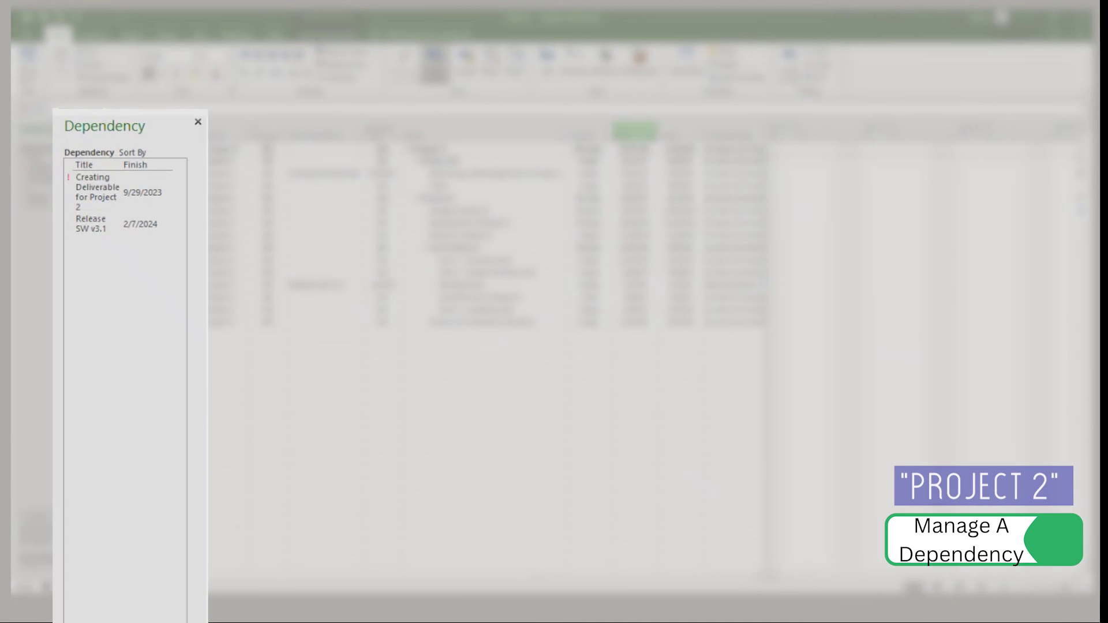
pyautogui.moveTo(30, 178)
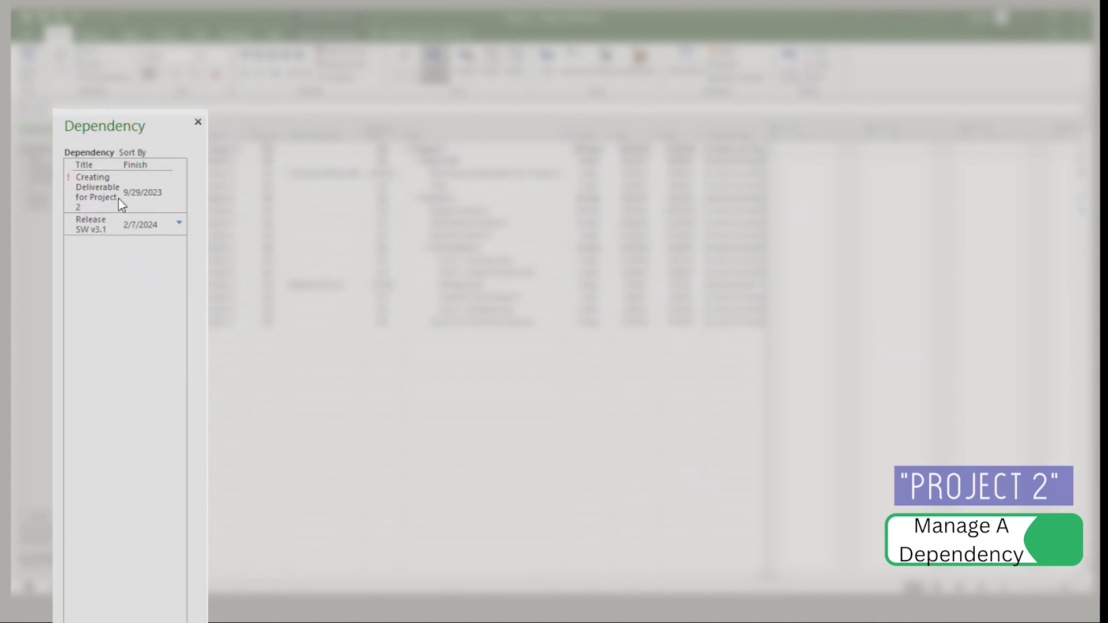
pyautogui.click(179, 191)
pyautogui.click(178, 275)
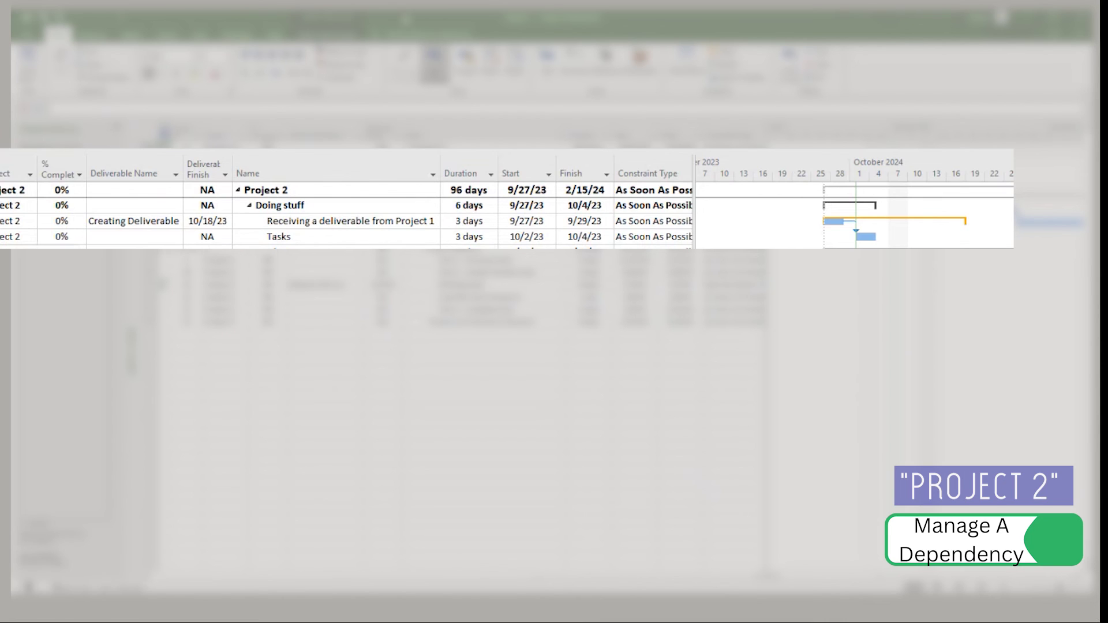
# - Synchronize the Receiving a deliverable from Project 1 task with its updated dependency
pyautogui.click(358, 223)
pyautogui.click(542, 105)
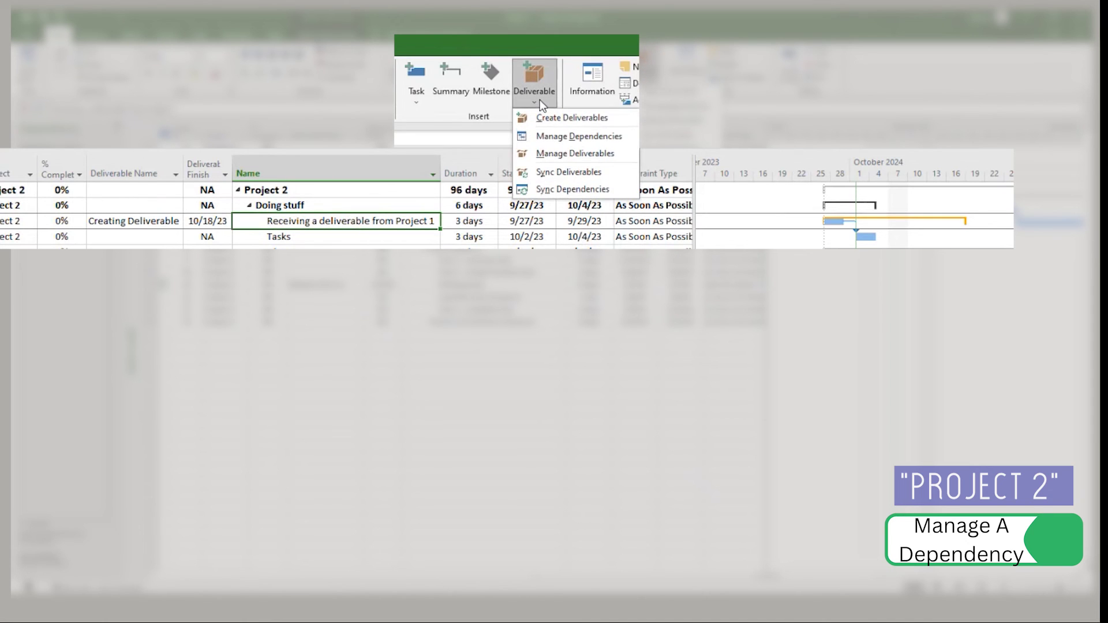
pyautogui.click(551, 190)
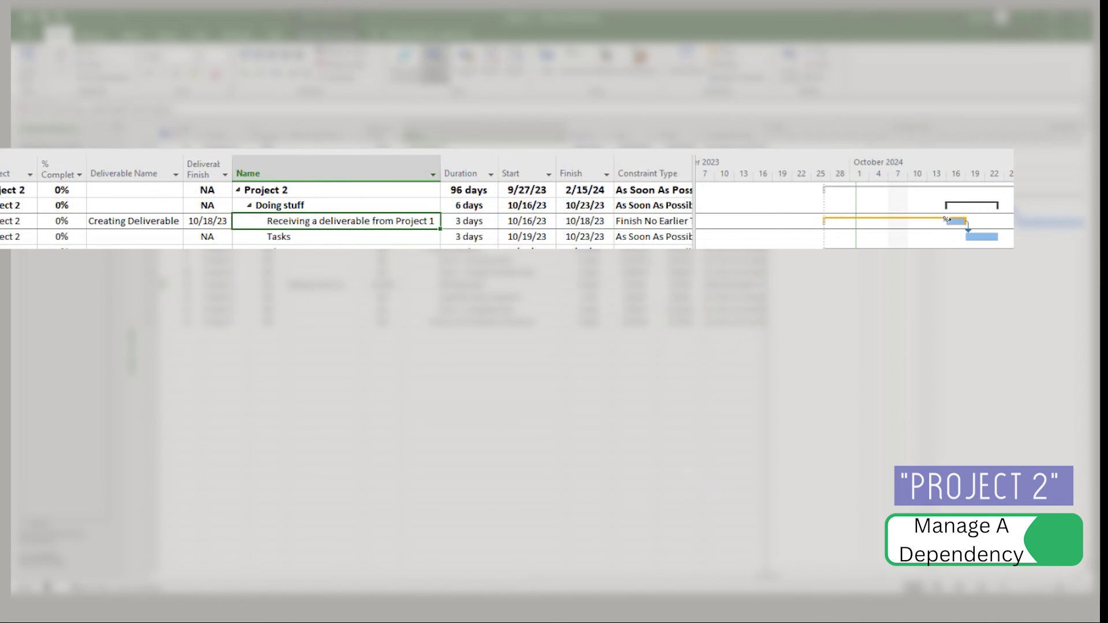
# - Widen the task table and set the Receiving a deliverable from Project 1 task's constraint type to As Soon As Possible
pyautogui.moveTo(695, 217); pyautogui.dragTo(724, 217)
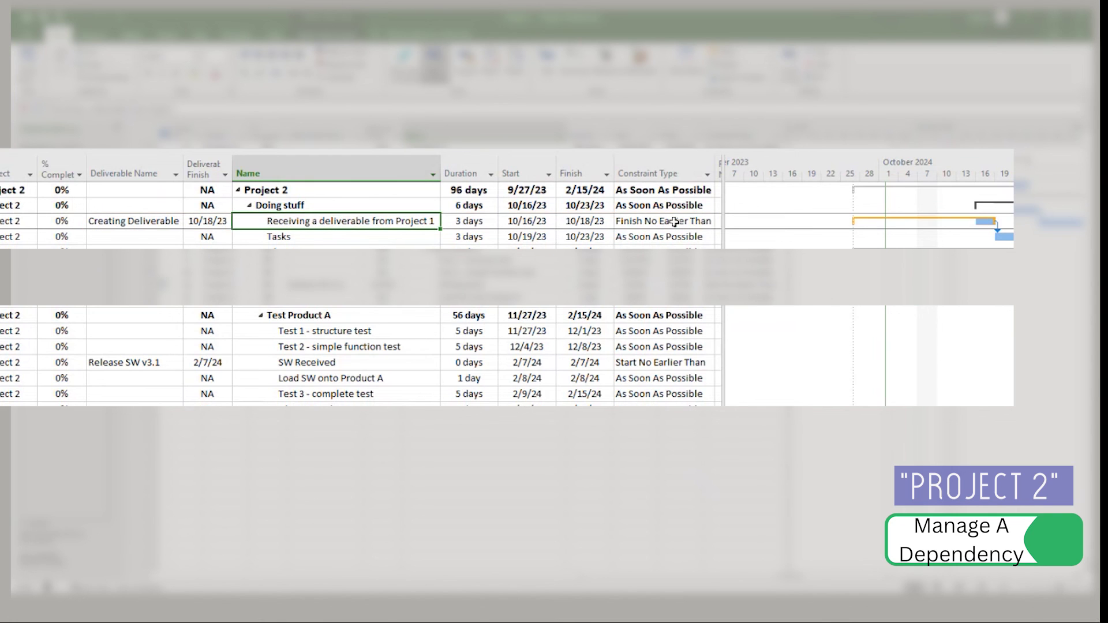
pyautogui.click(634, 221)
pyautogui.click(708, 222)
pyautogui.scroll(1, 664, 260)
pyautogui.click(657, 234)
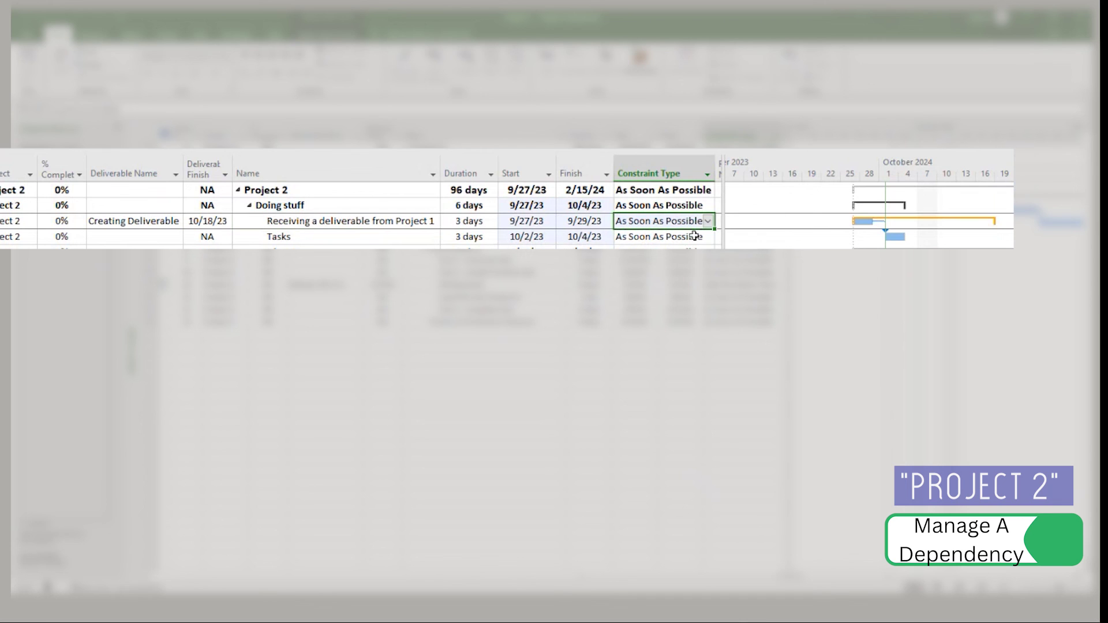
# - Set the duration of the Receiving a deliverable from Project 1 task to 15 days
pyautogui.click(484, 223)
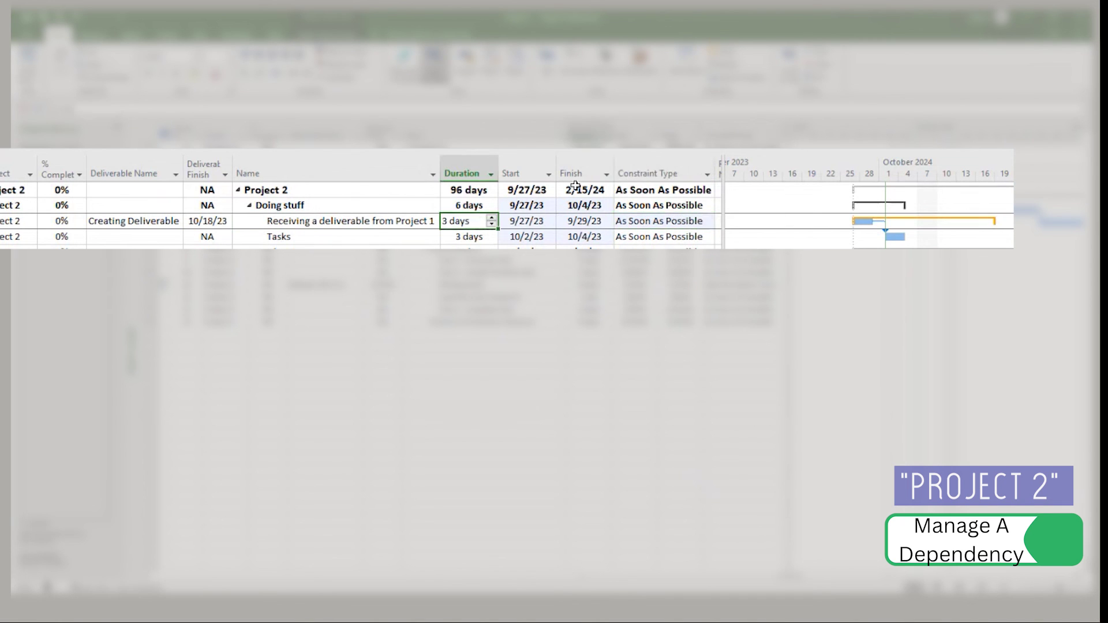
pyautogui.write('15')
pyautogui.press('Return')
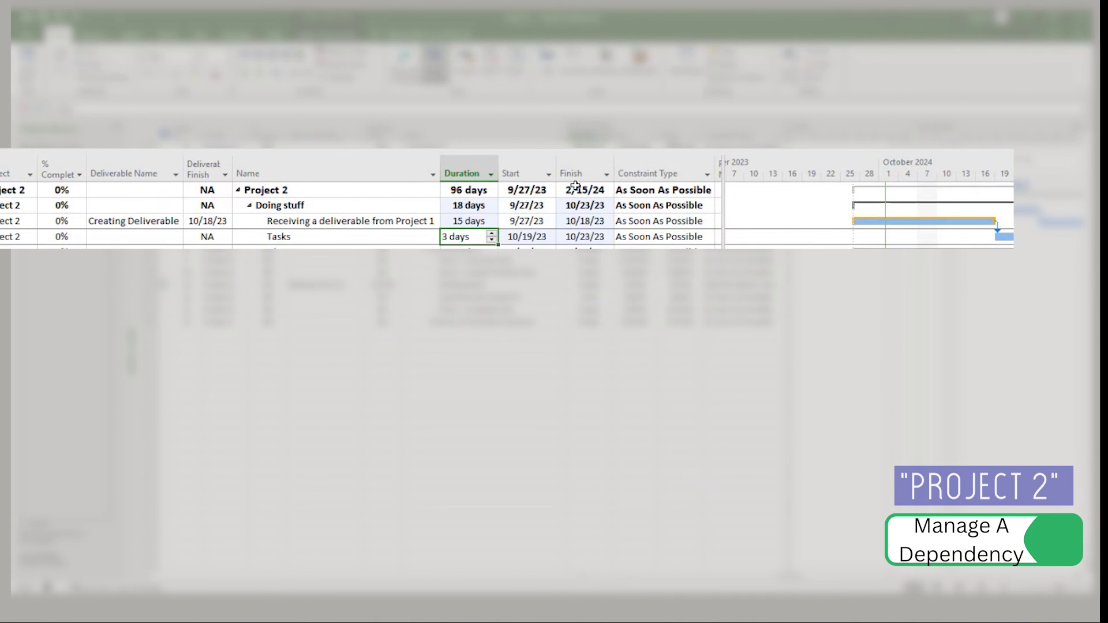